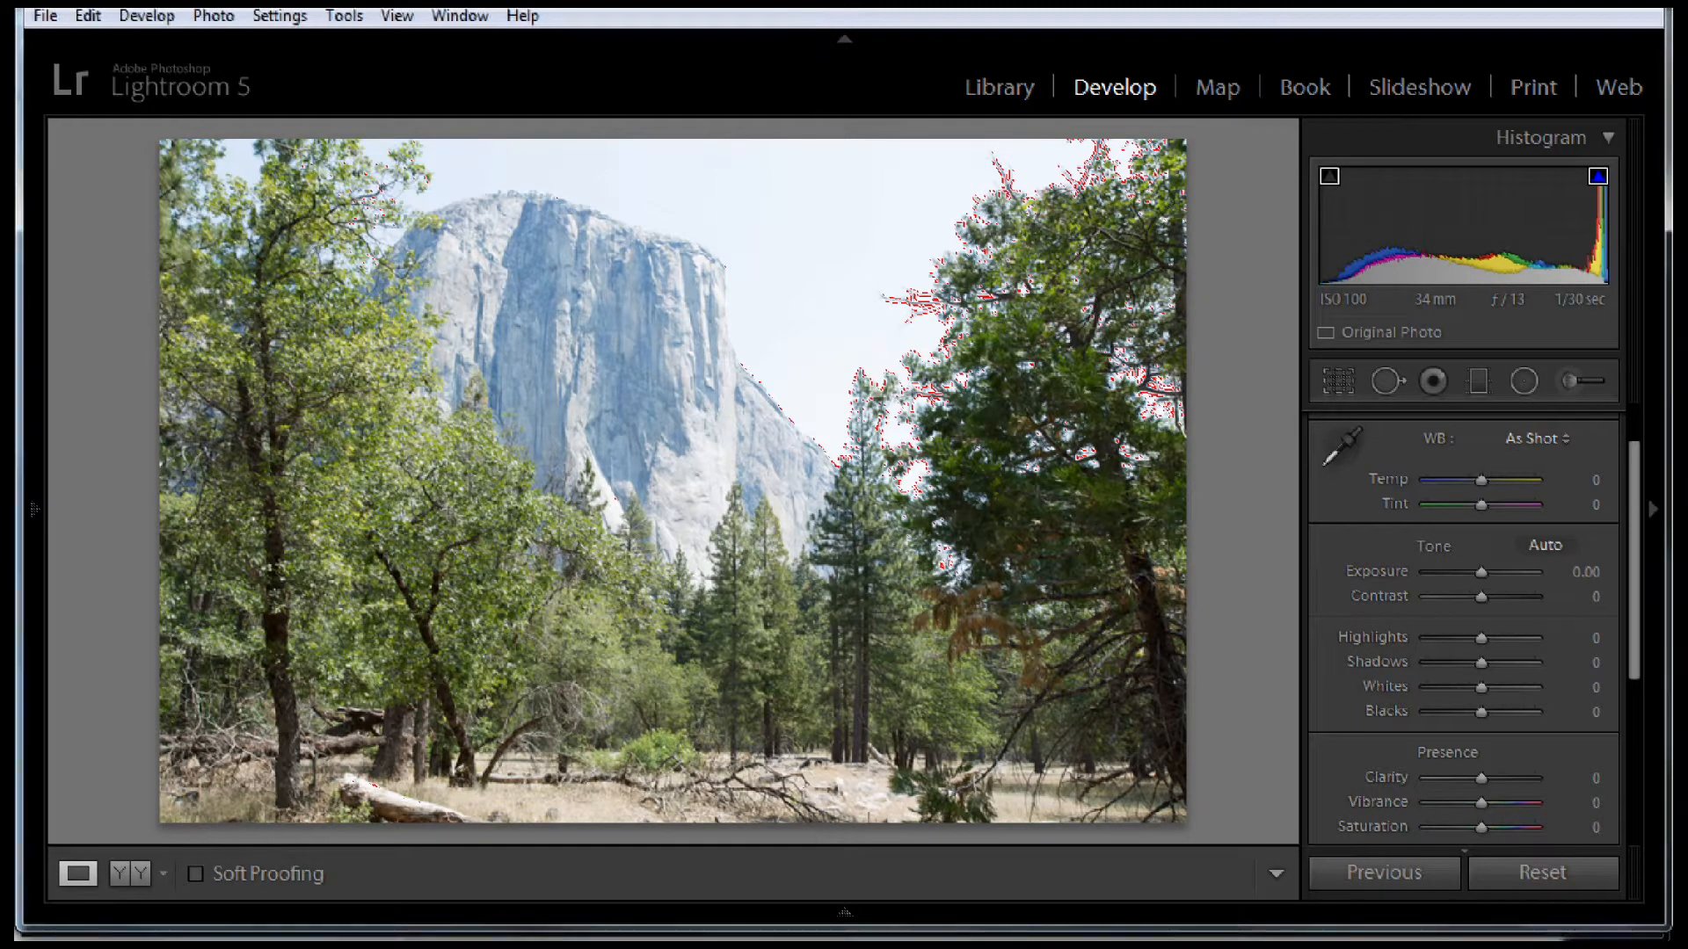
Browse through the bracketed exposures of the cliff and forest scene to compare their brightness and histograms.
key("Right")
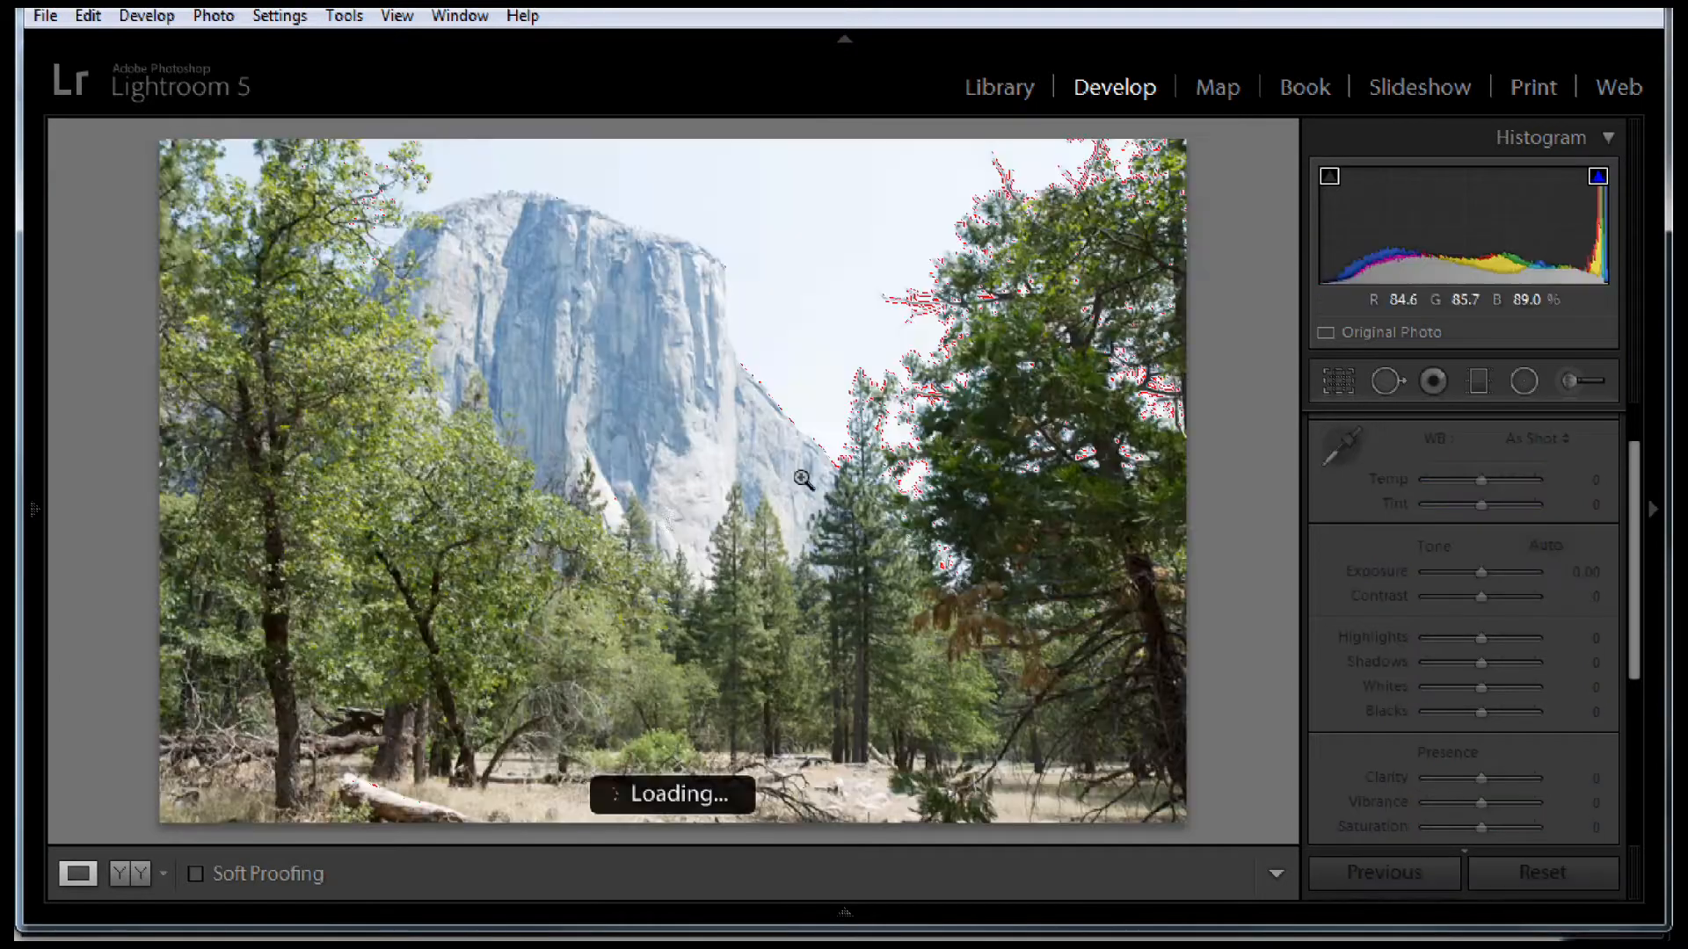
key("Right")
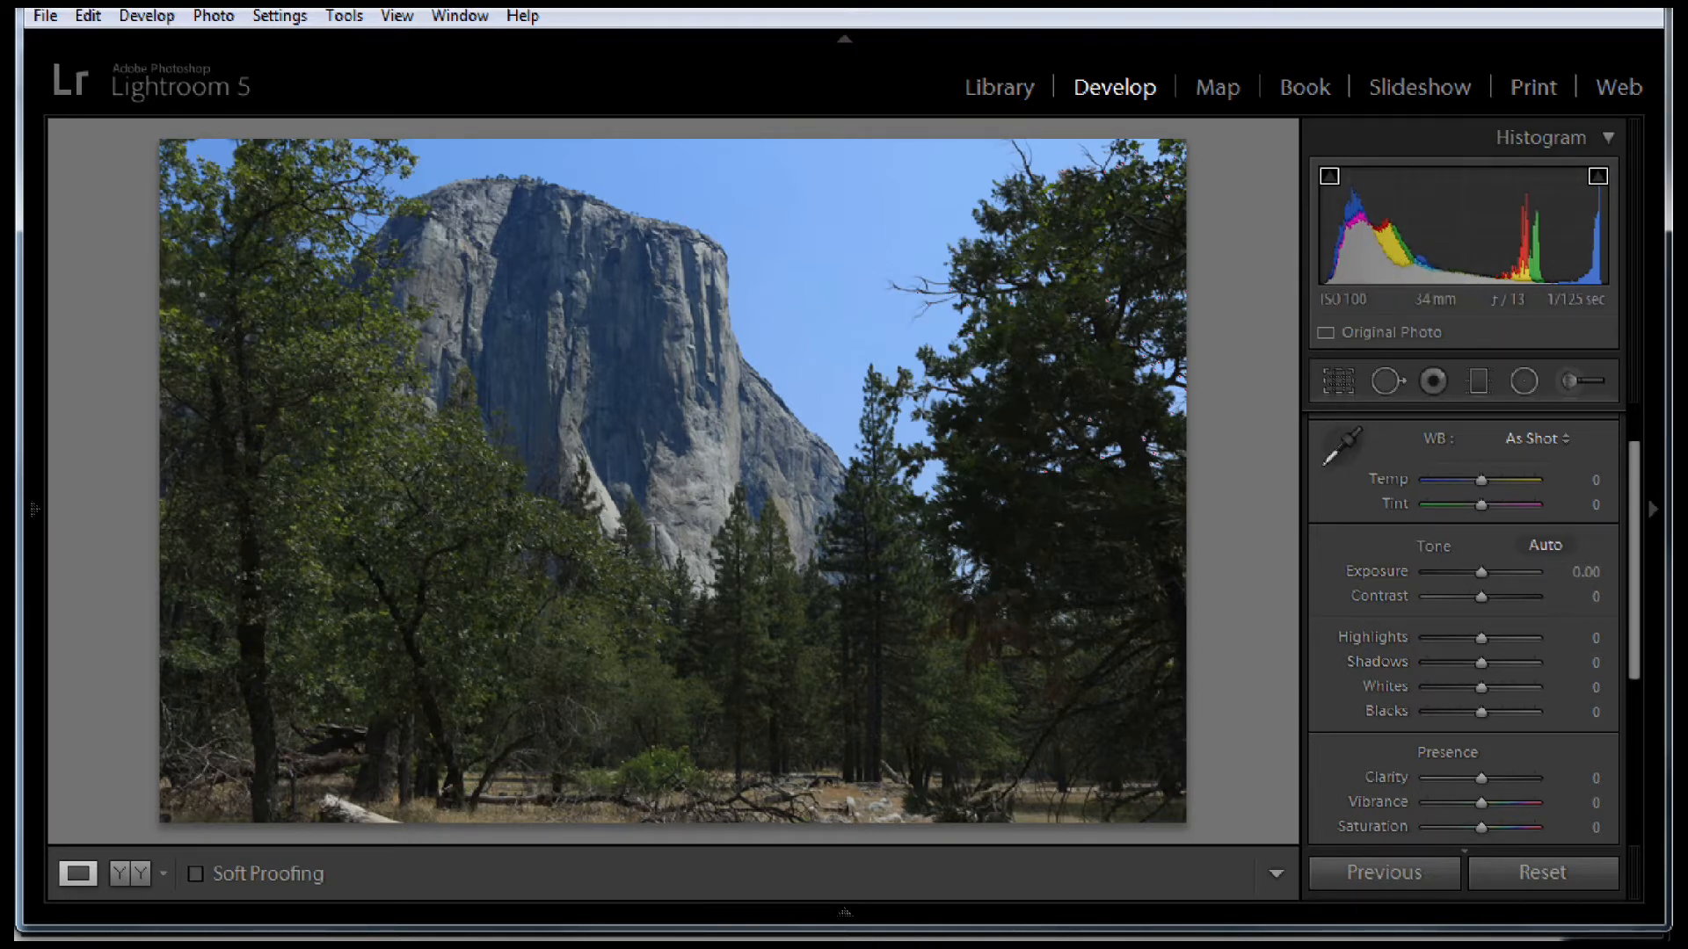
mouse_move(33, 510)
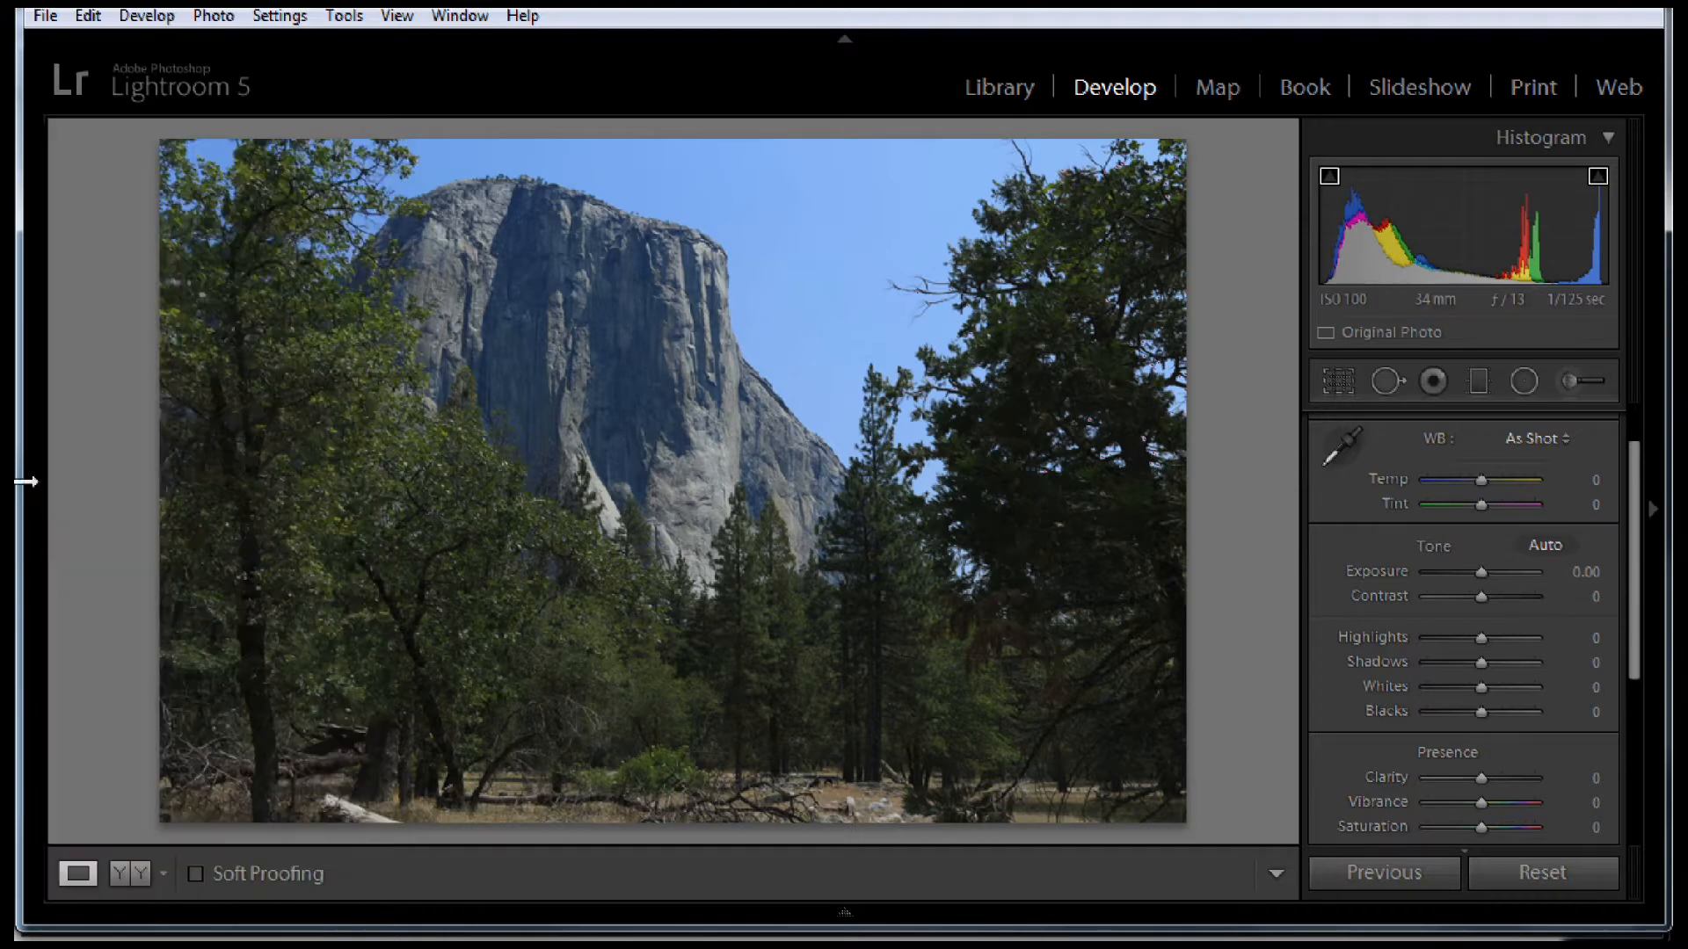
mouse_move(273, 589)
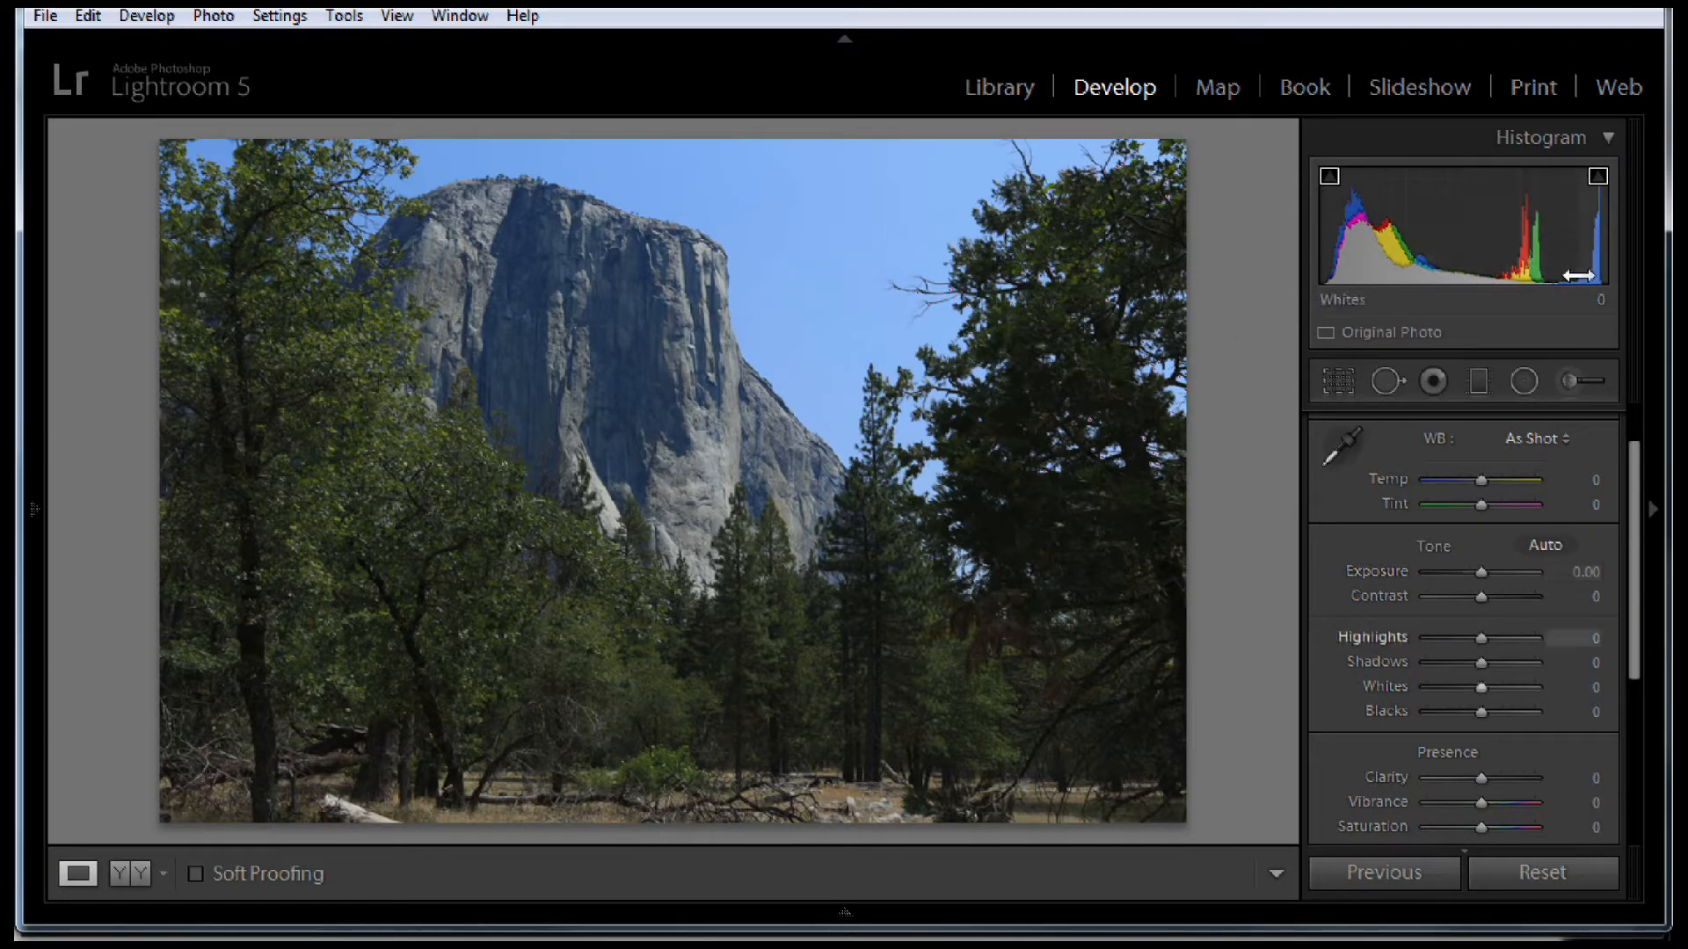
key("Right")
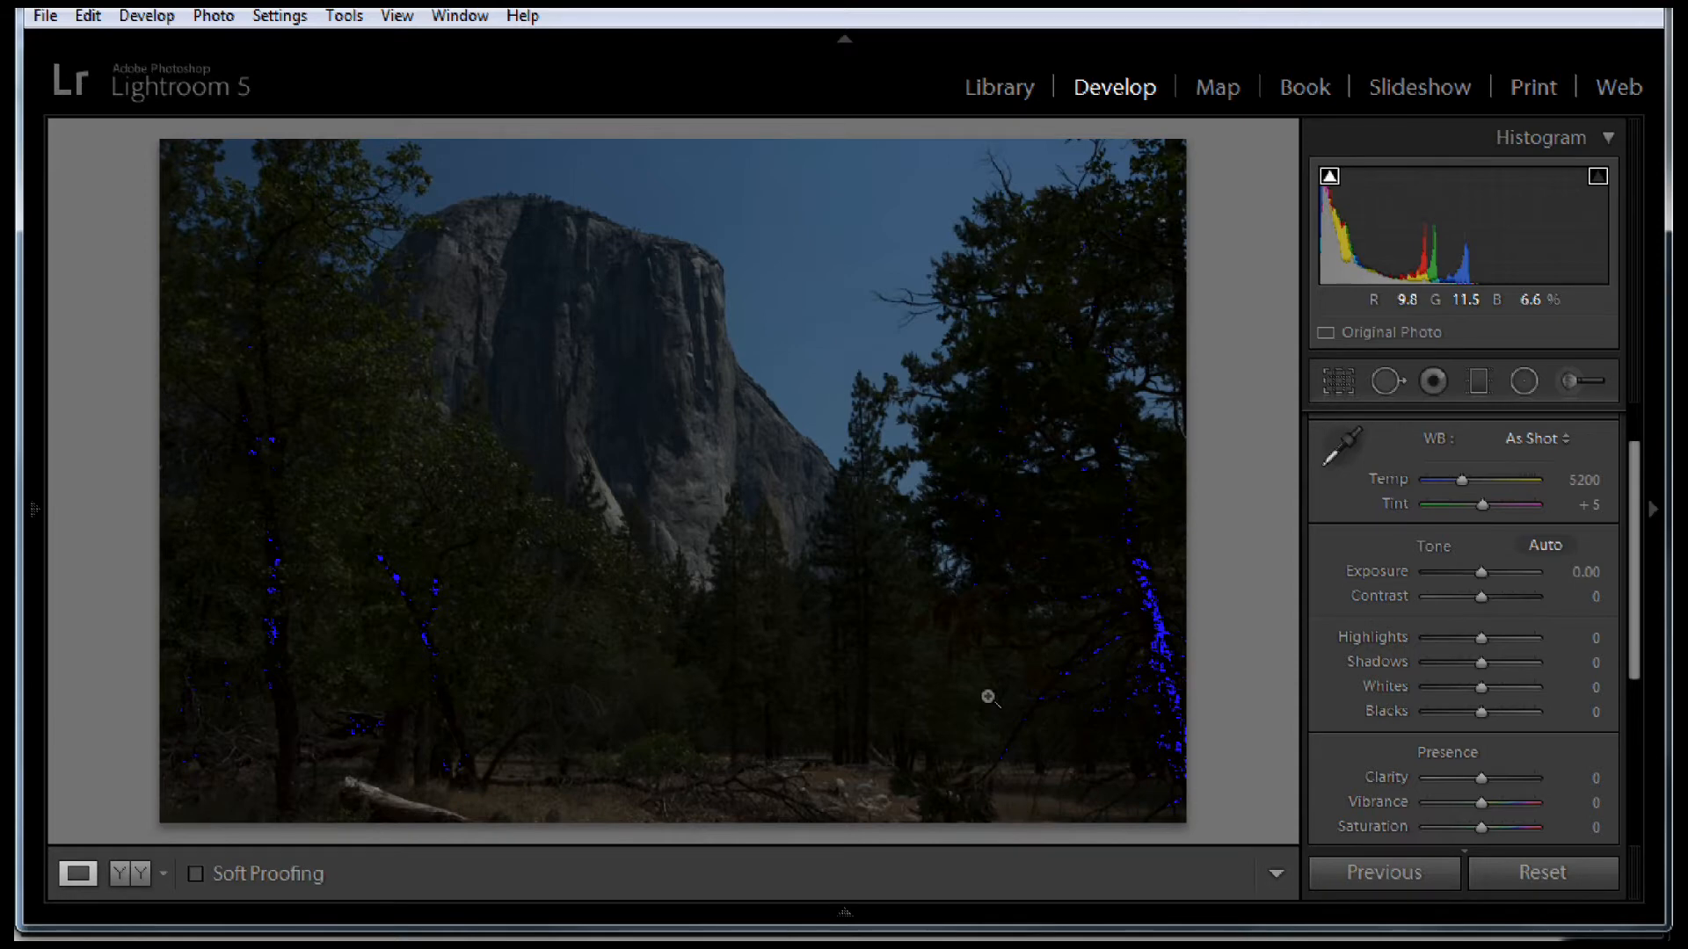
key("Right")
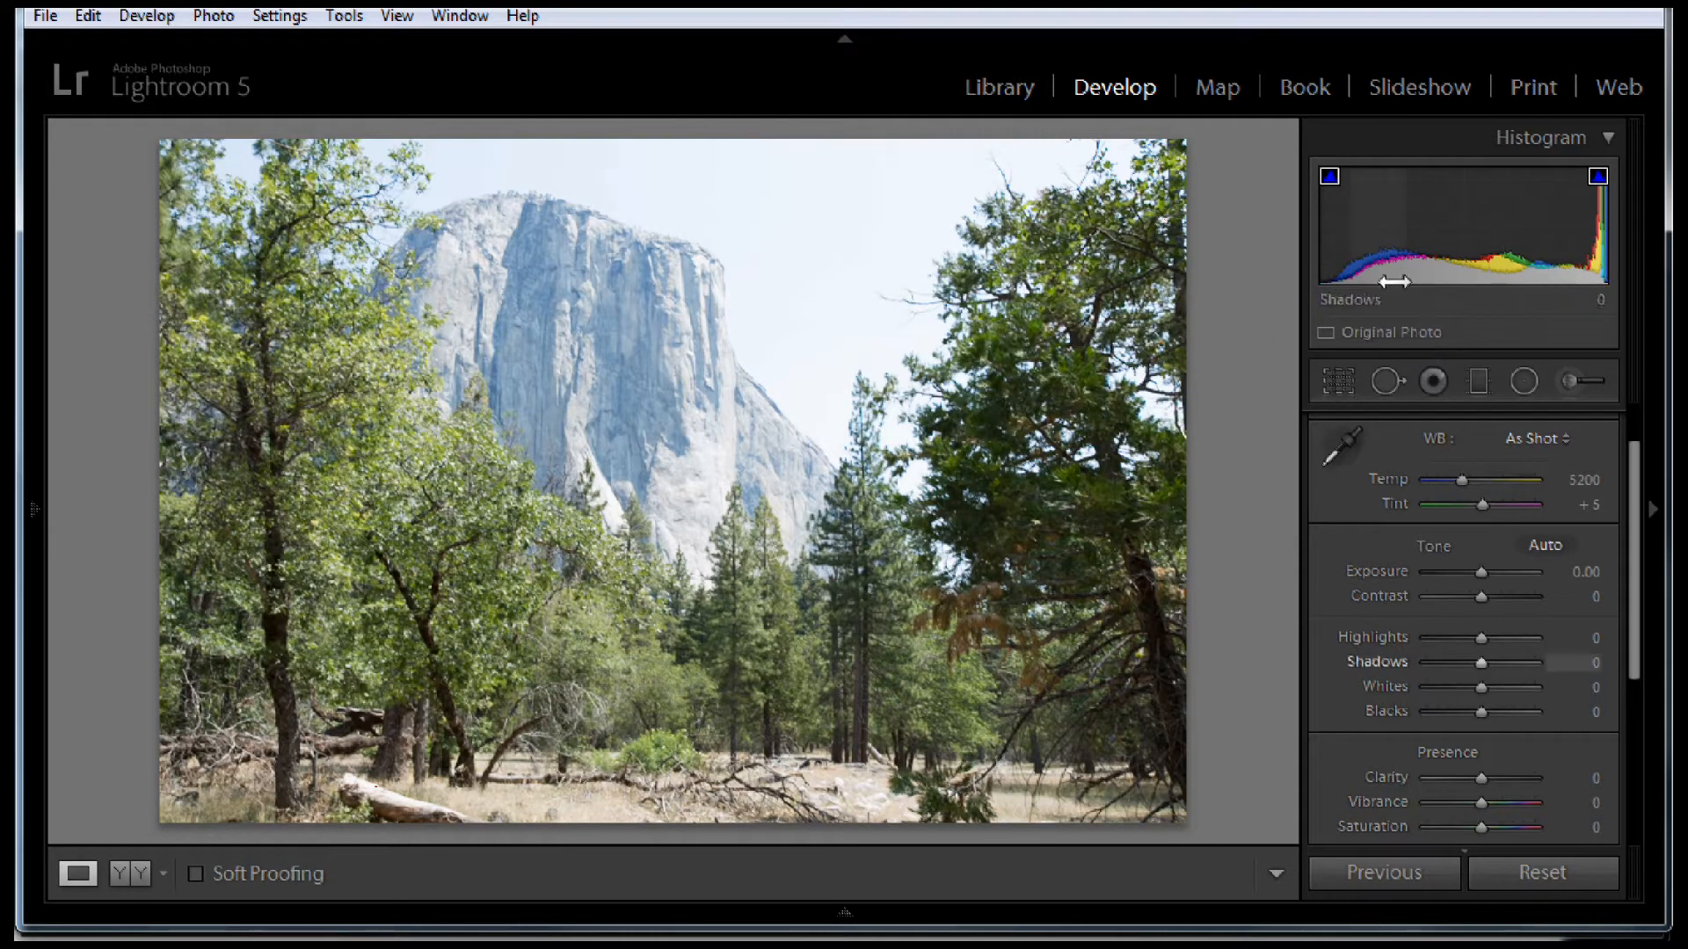
left_click_drag(1394, 281, 1349, 280)
mouse_move(1469, 277)
left_mouse_down()
mouse_move(1453, 277)
mouse_move(1469, 278)
left_mouse_up()
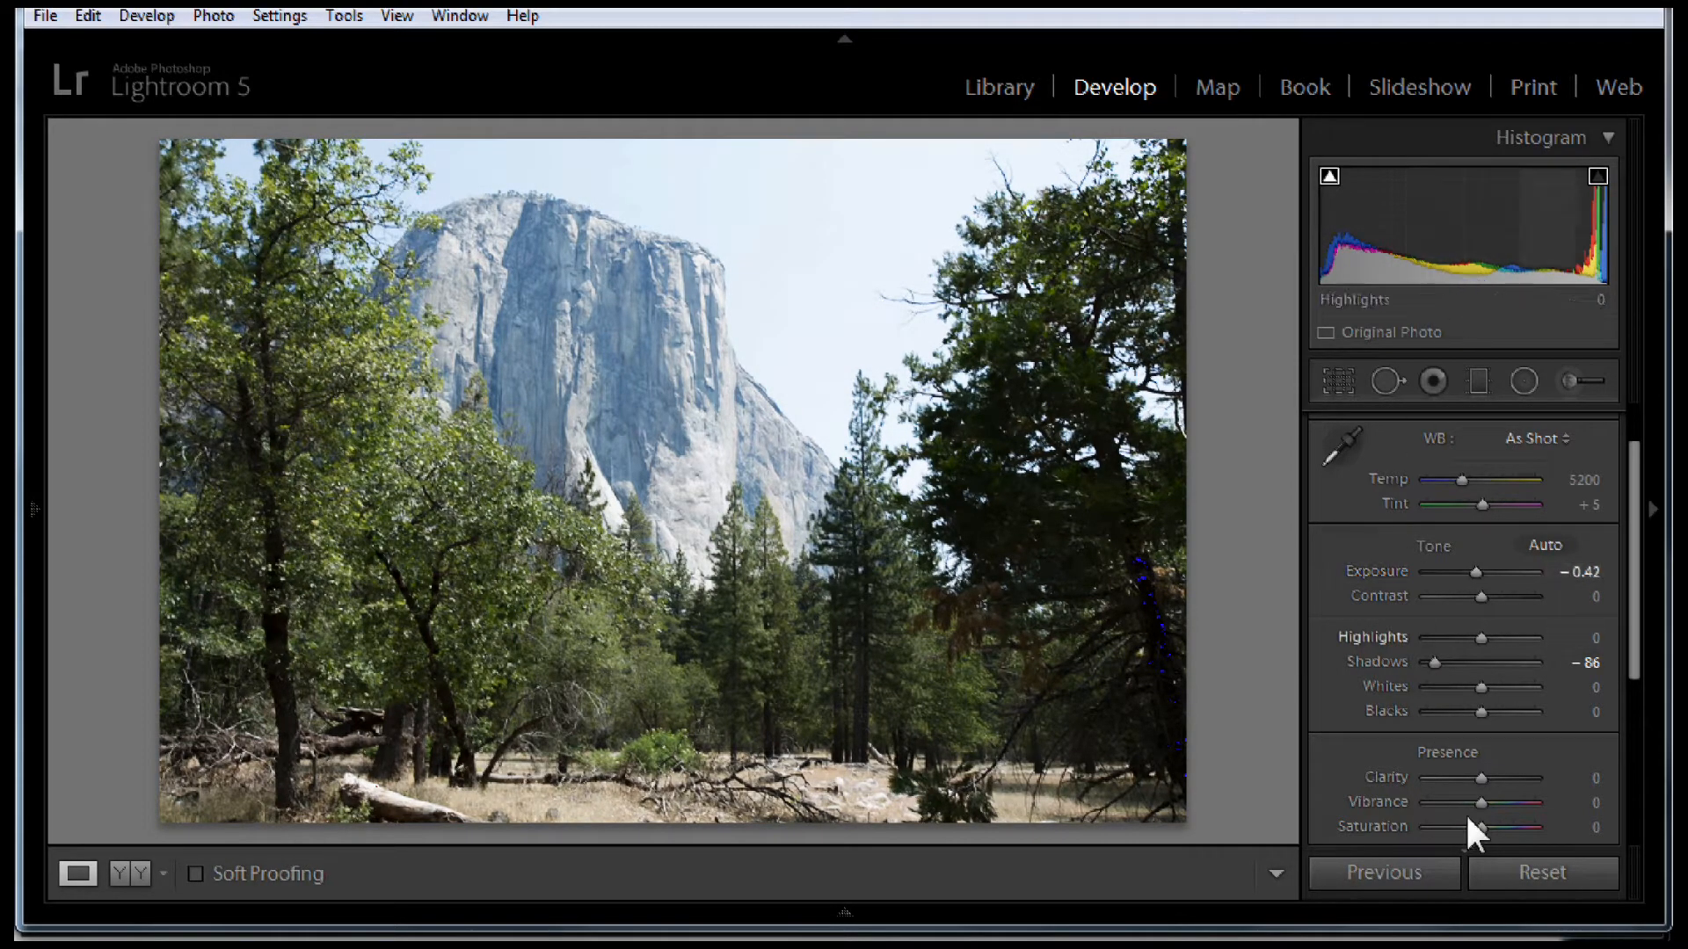
left_click(1487, 870)
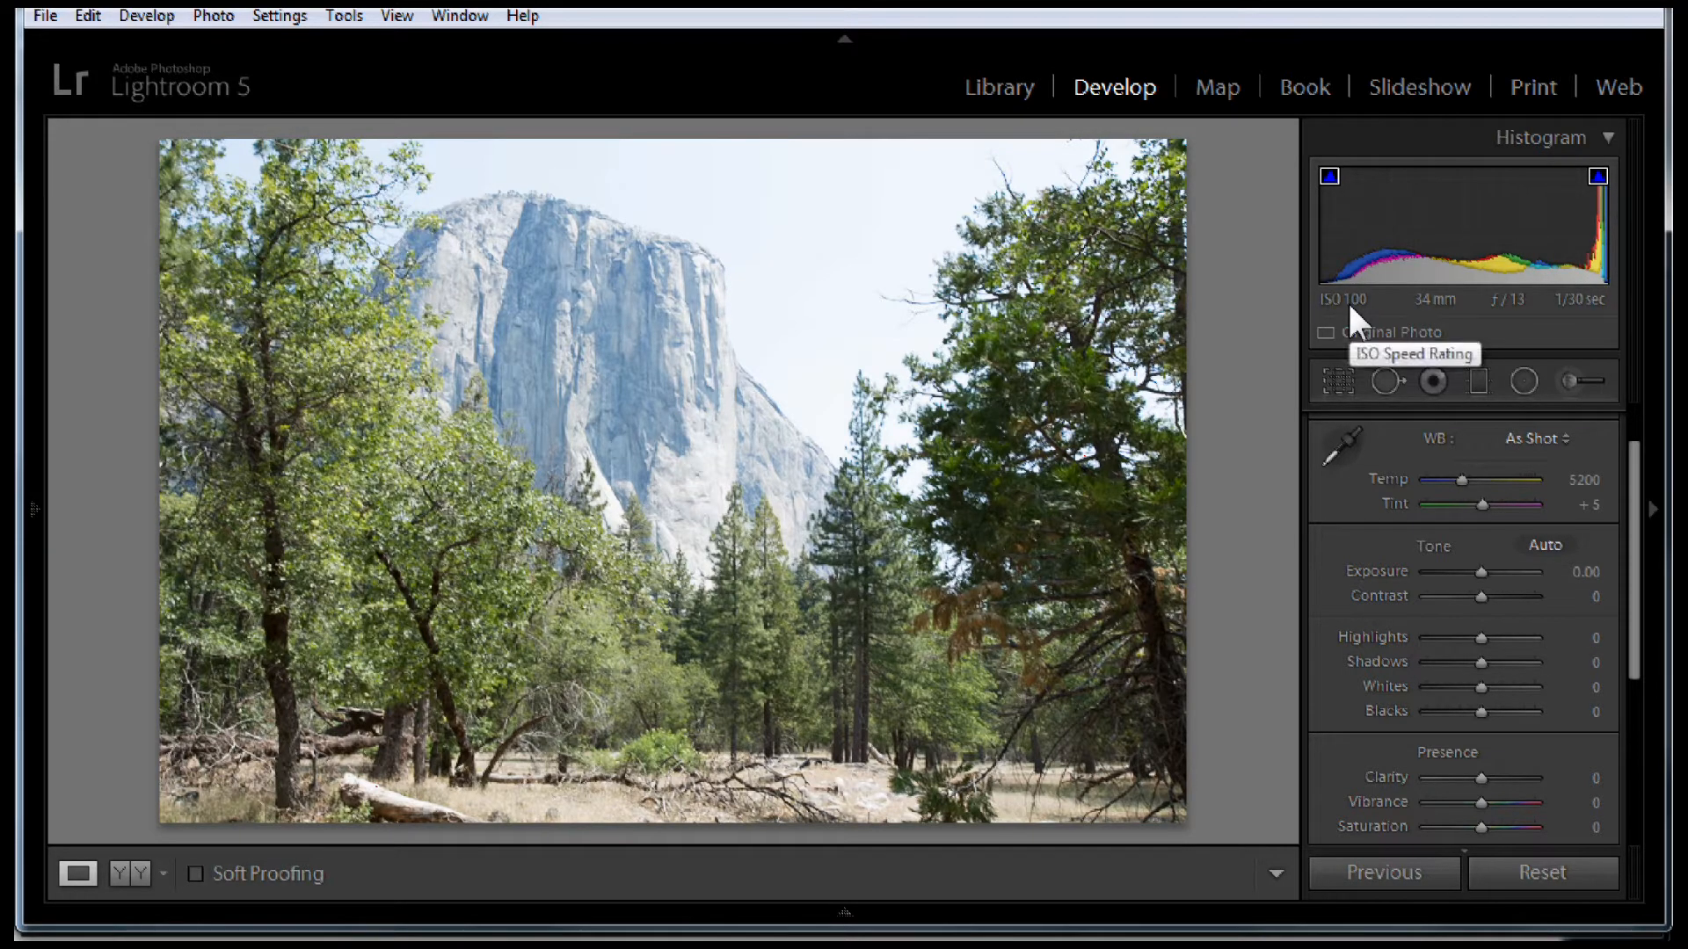
Set the overexposed photo's Exposure to -0.60, Highlights to -86, Blacks to -12, Clarity to +12 and Vibrance to +55.
scroll(1633, 563, "down", 1)
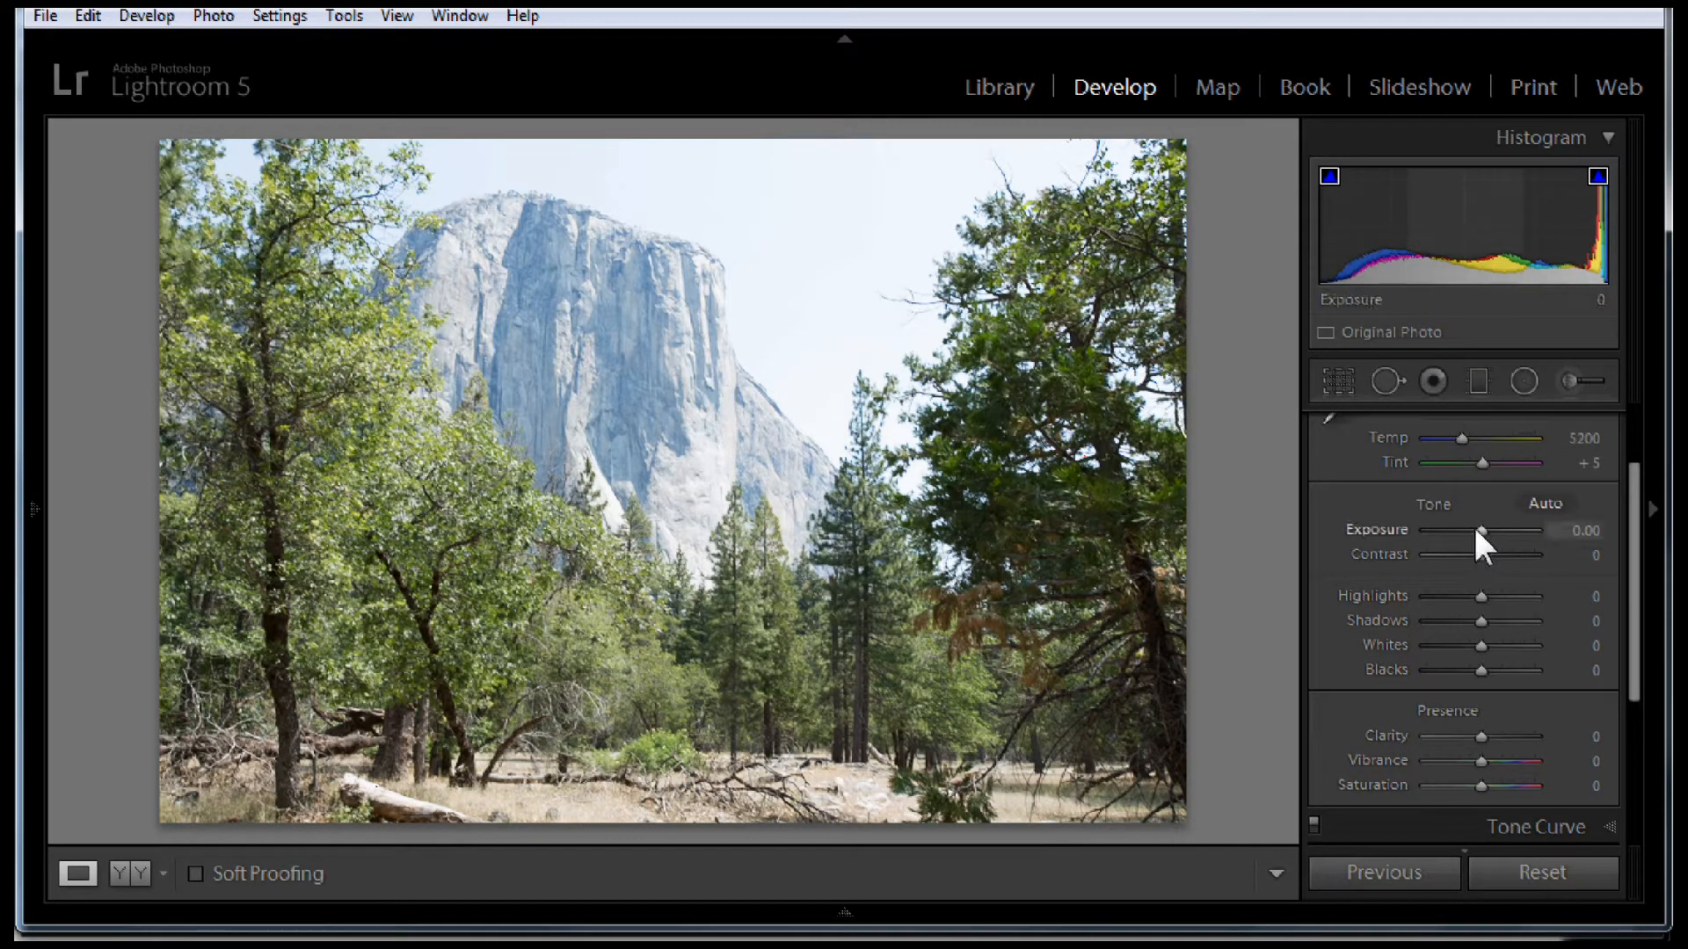
key("alt")
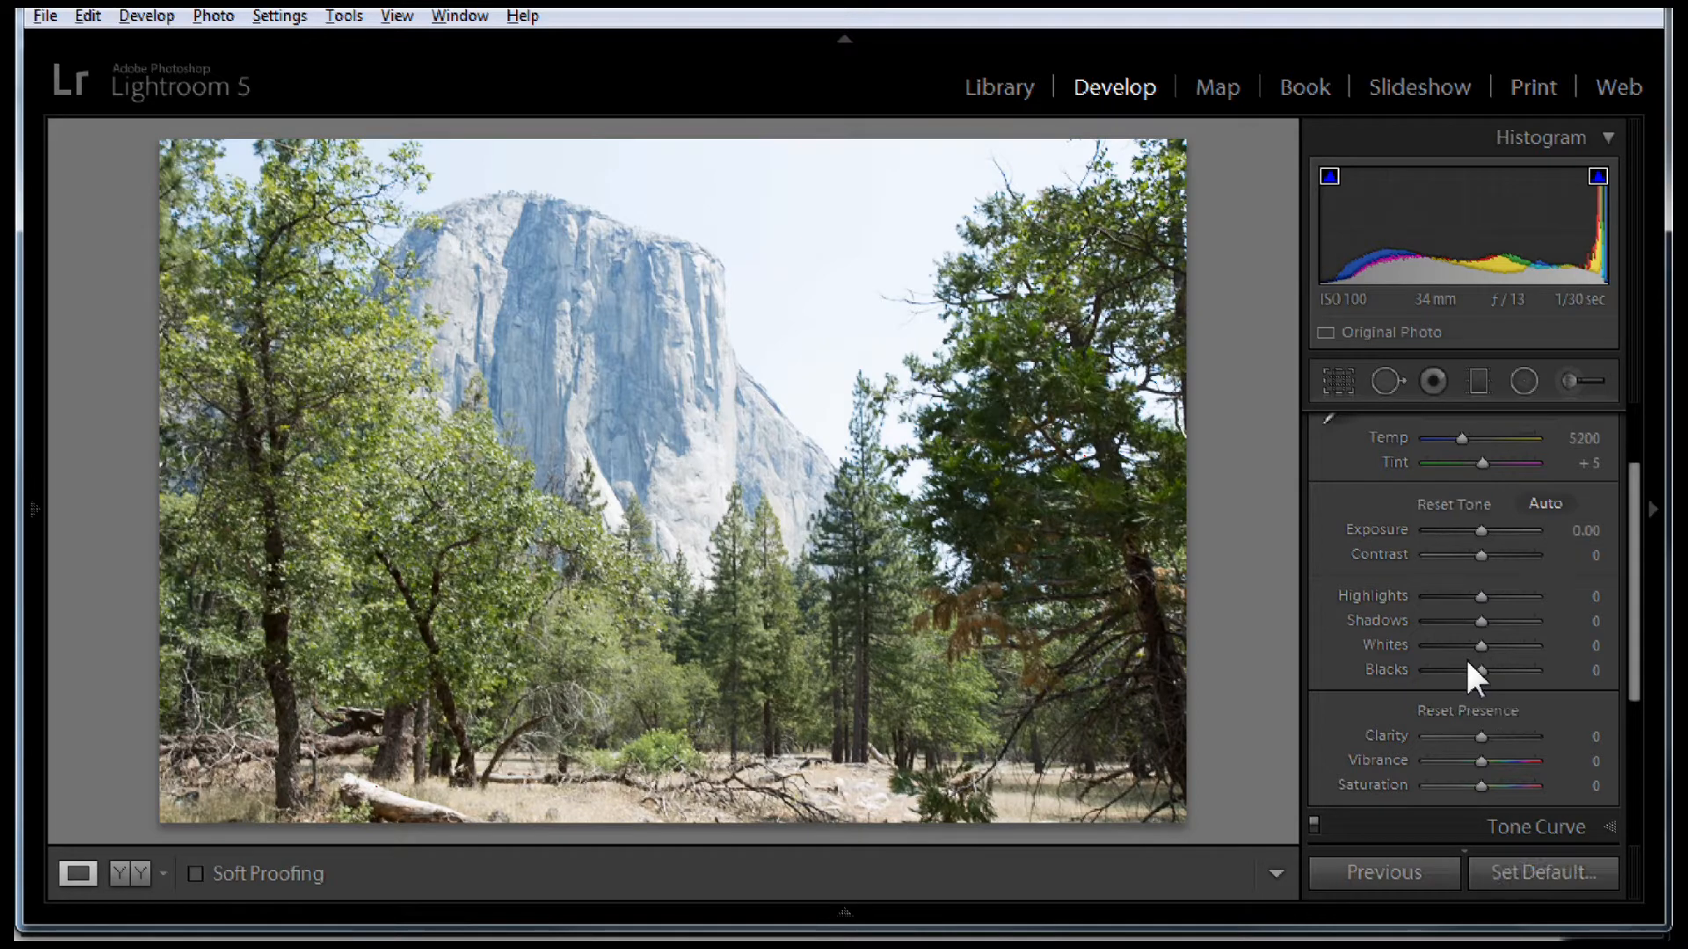
left_click_drag(1477, 670, 1485, 623)
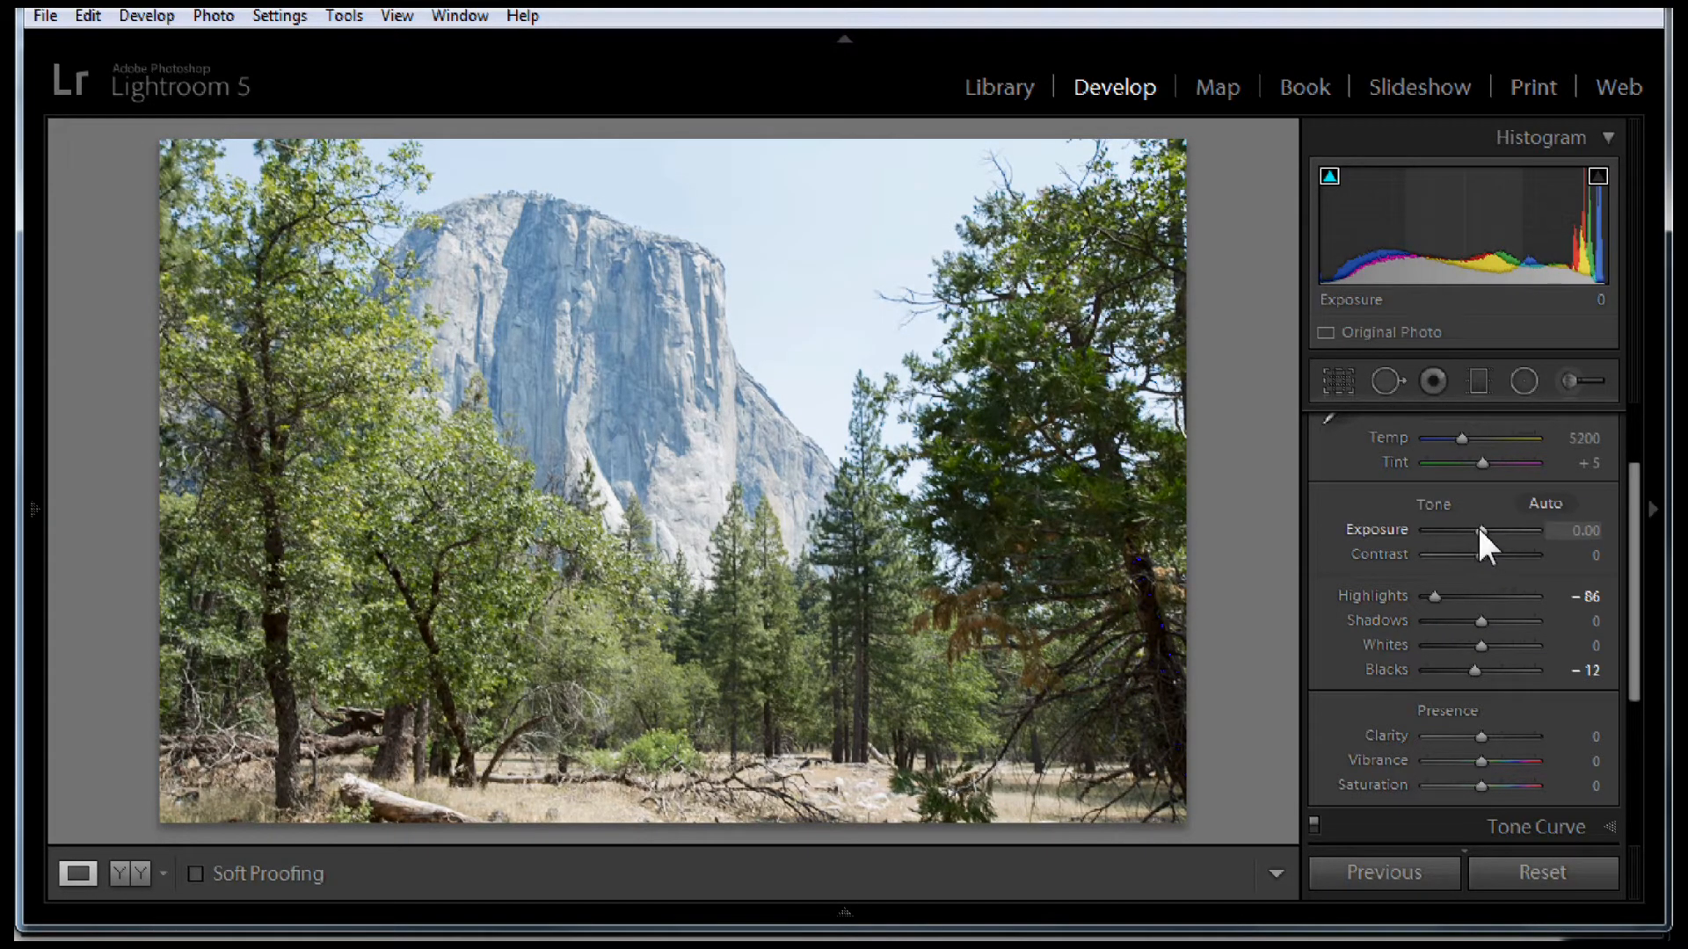
left_click_drag(1477, 527, 1469, 527)
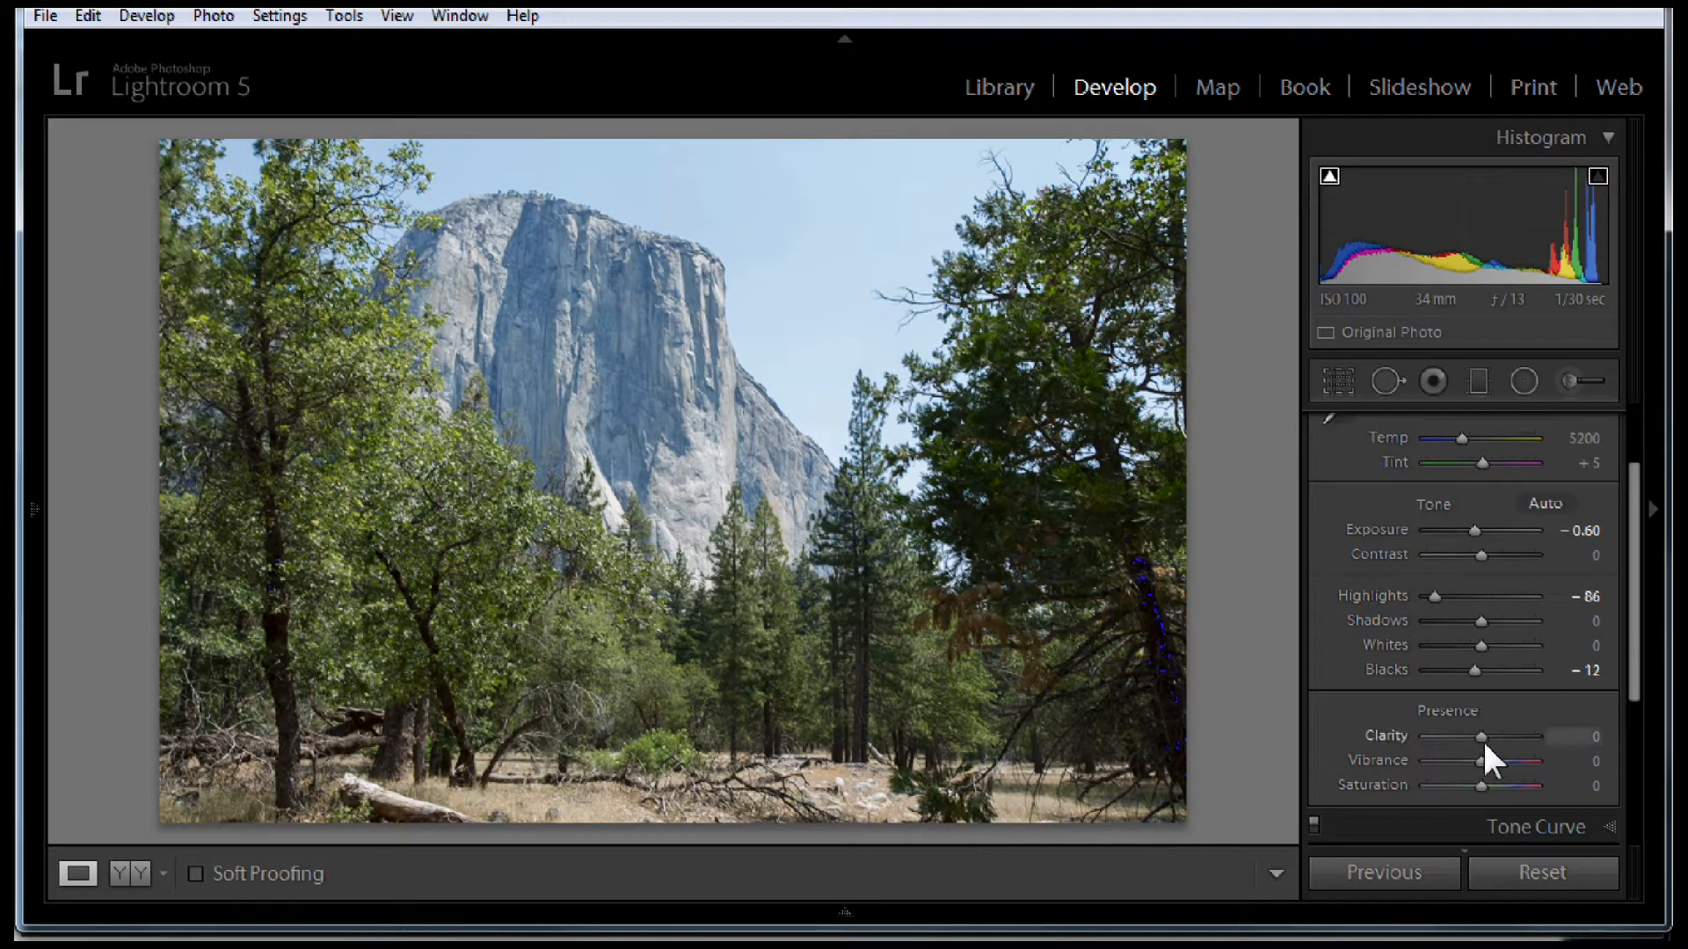
left_click_drag(1482, 736, 1507, 757)
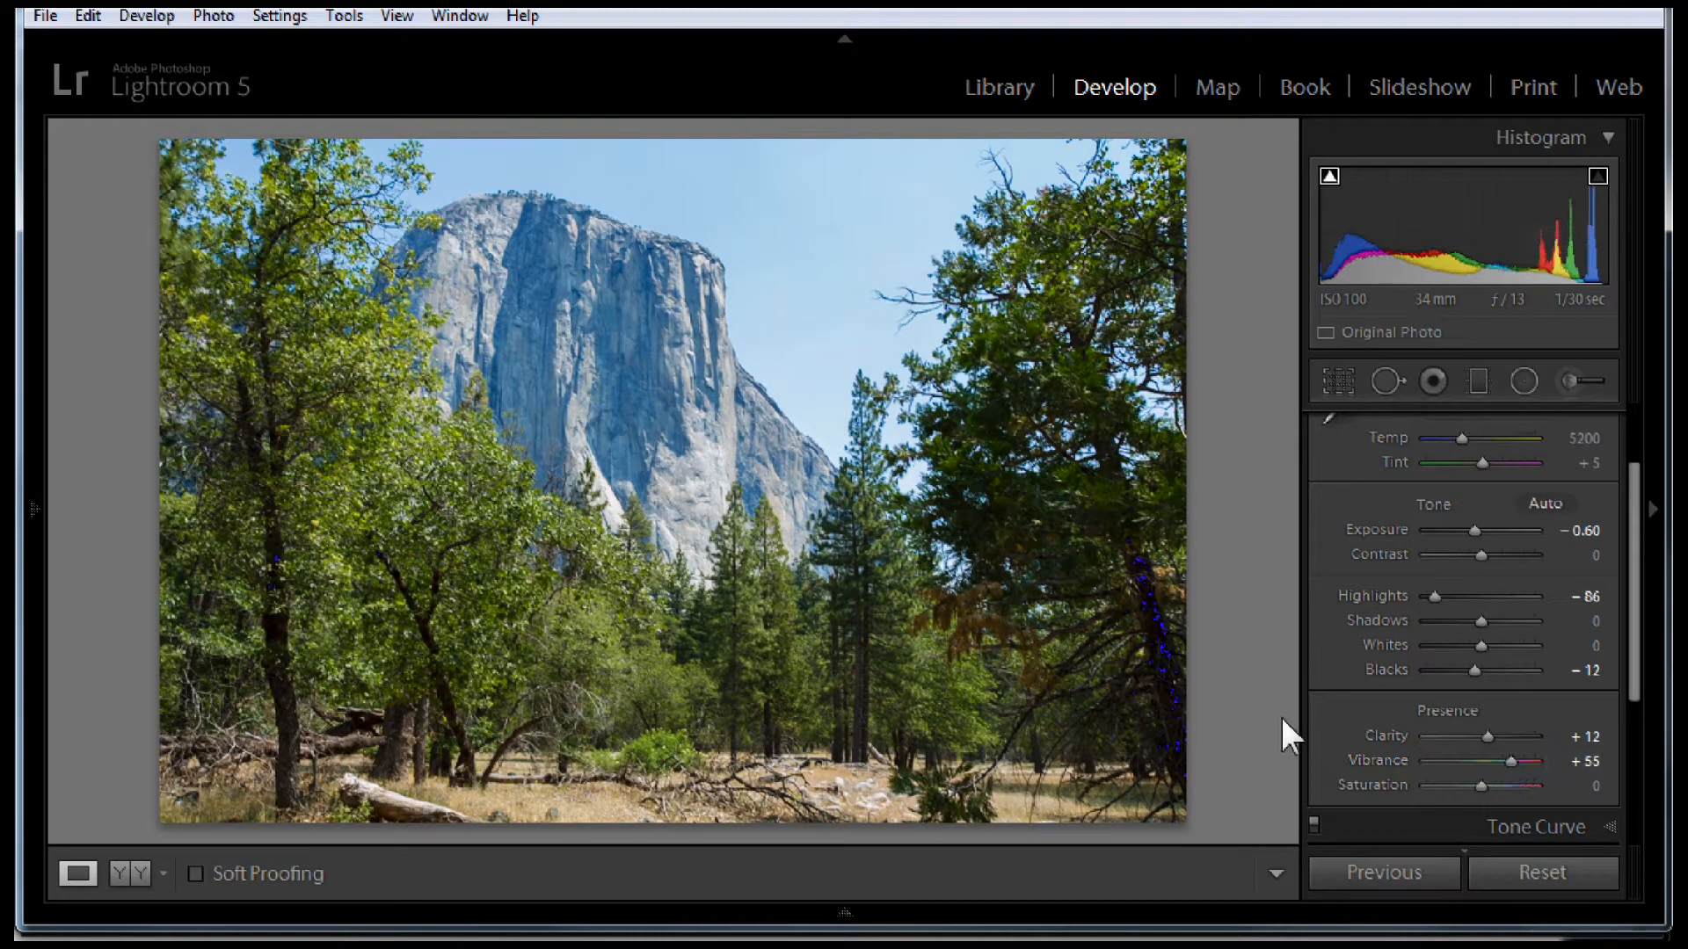
Convert the photo to black and white and reset all eight Black & White Mix colours, Red through Magenta, to 0.
left_click_drag(1635, 538, 1635, 606)
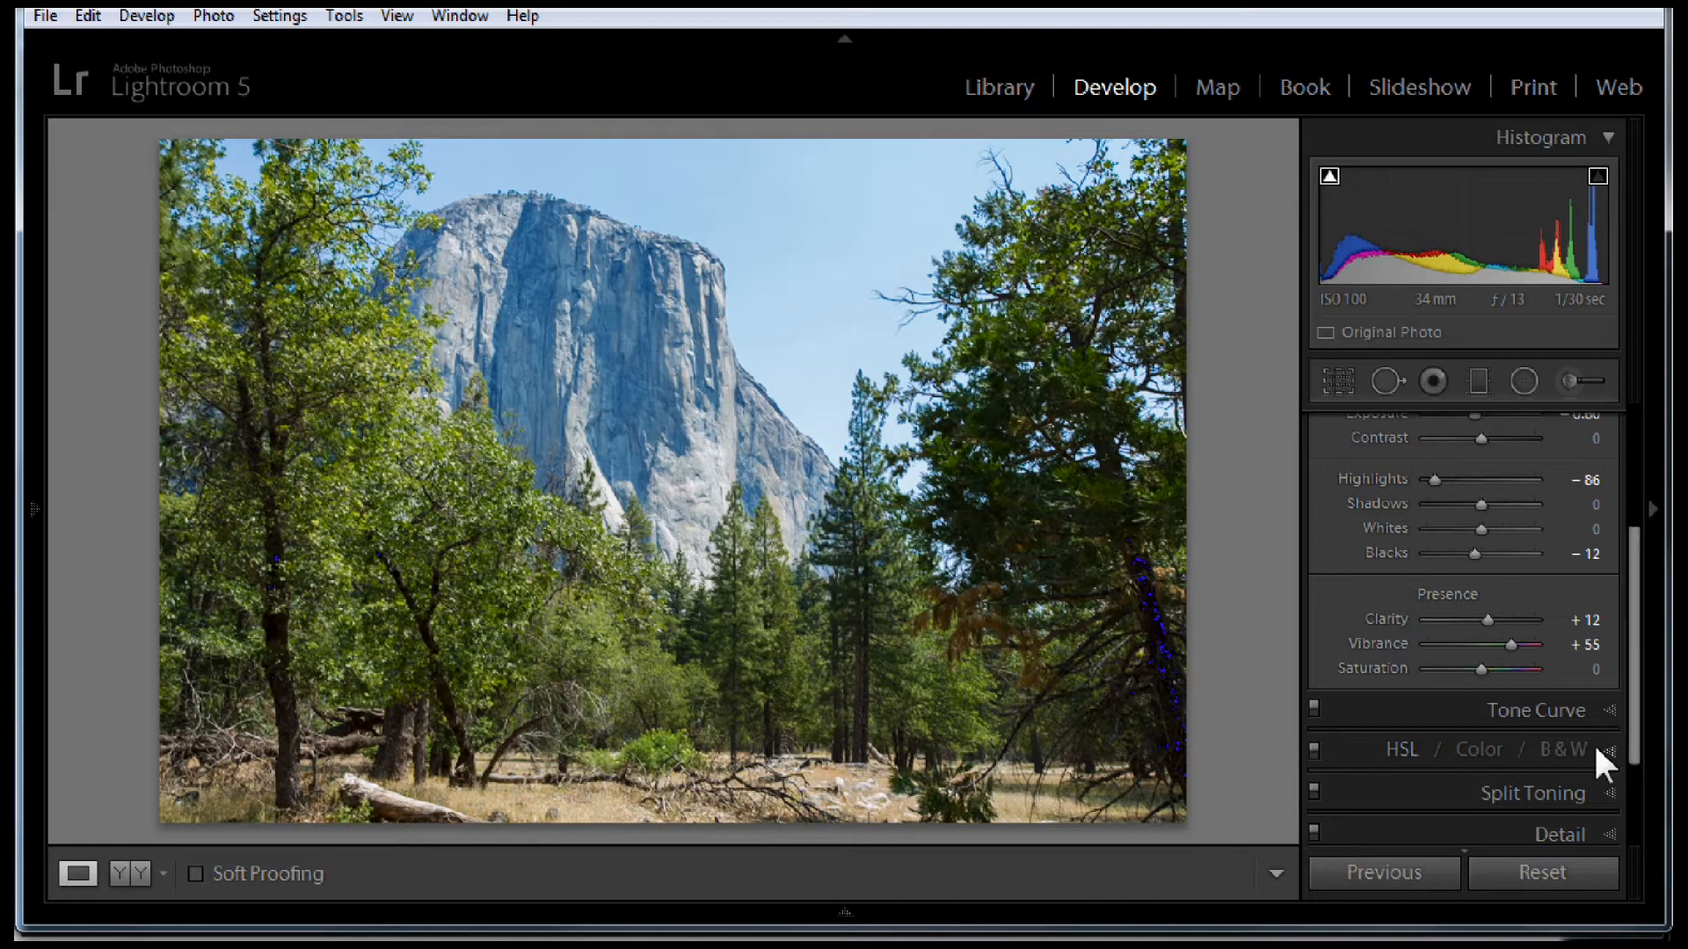
left_click(1568, 747)
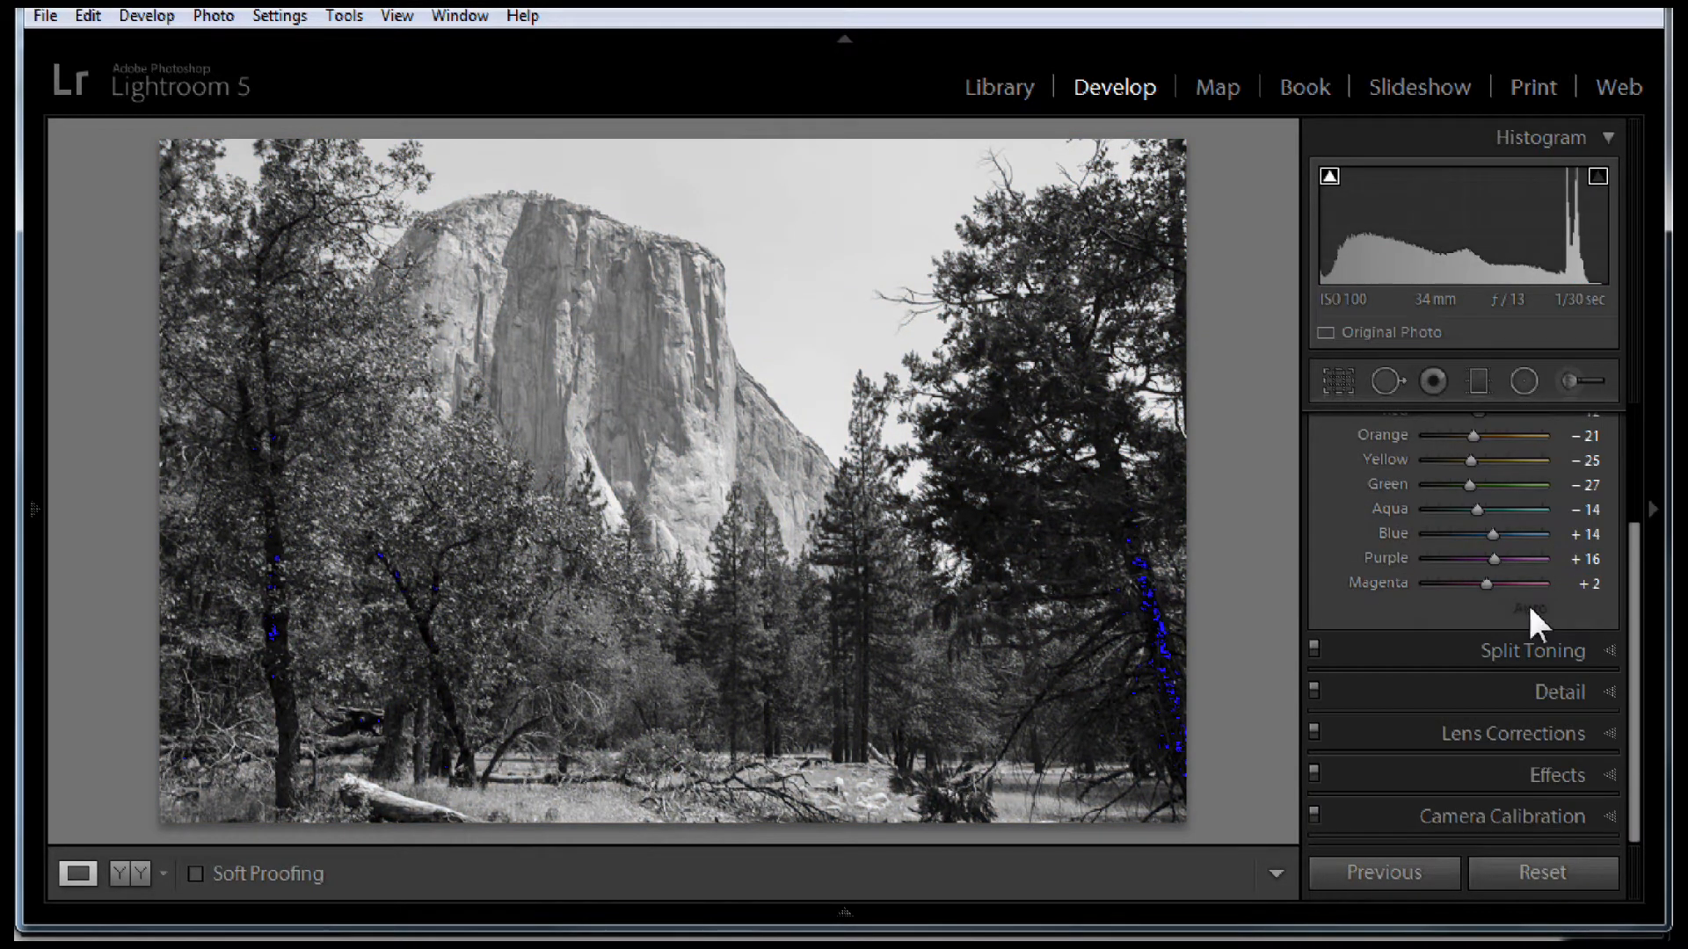
left_click_drag(1623, 613, 1627, 538)
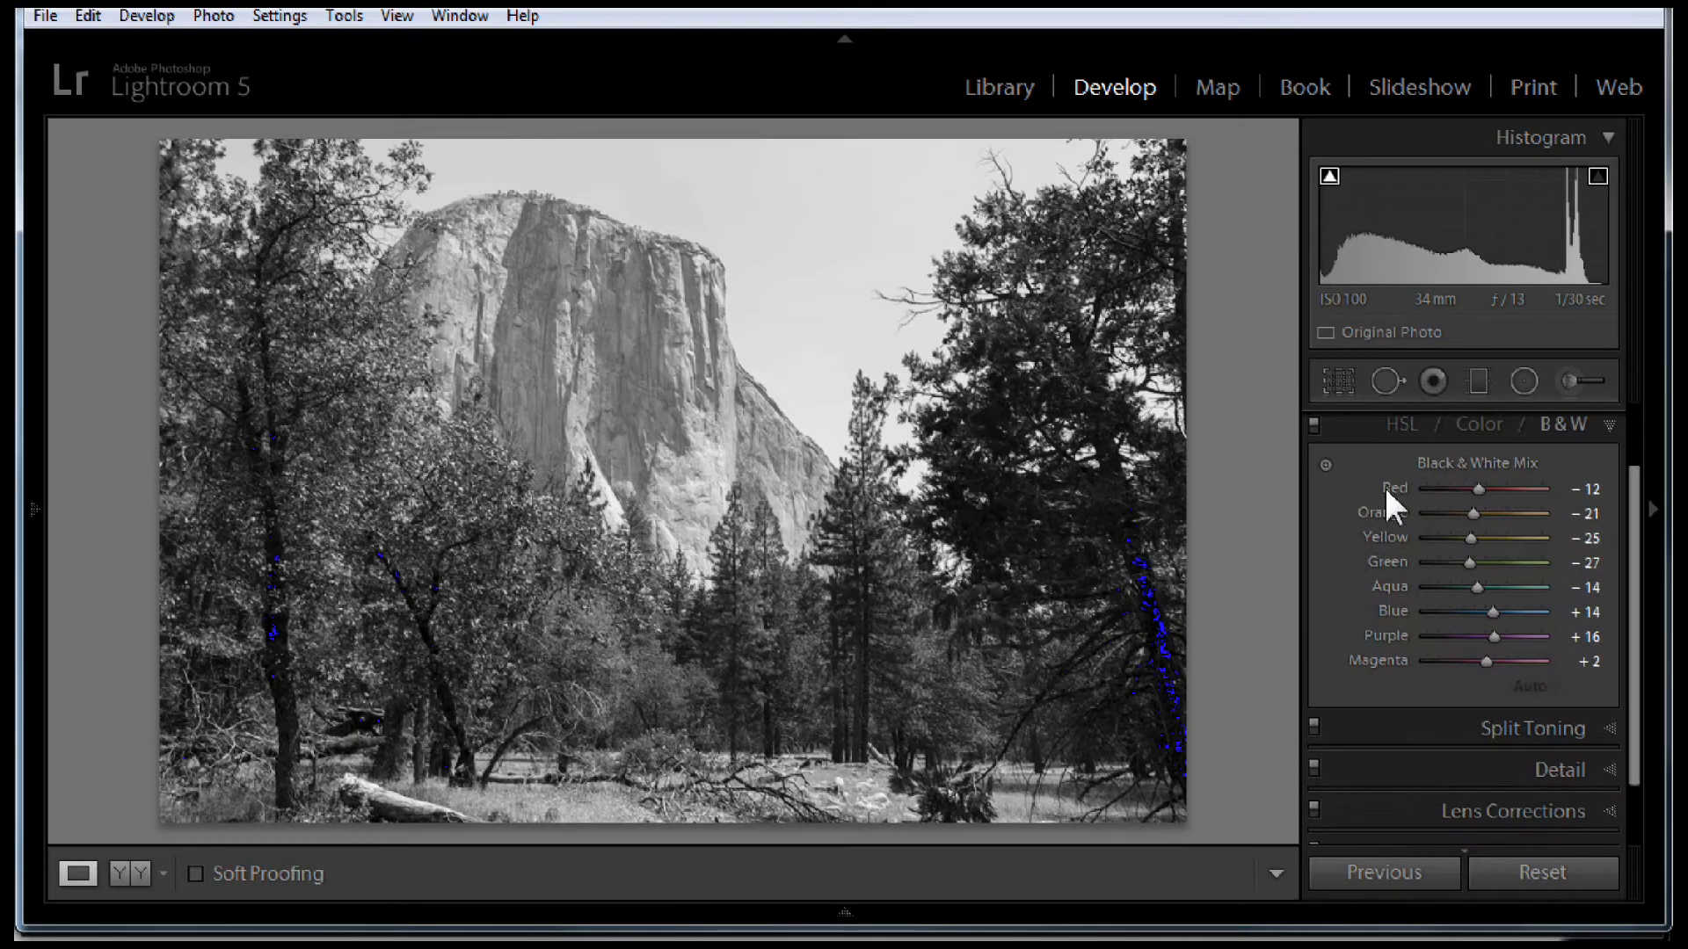
double_click(1389, 489)
double_click(1383, 513)
double_click(1389, 538)
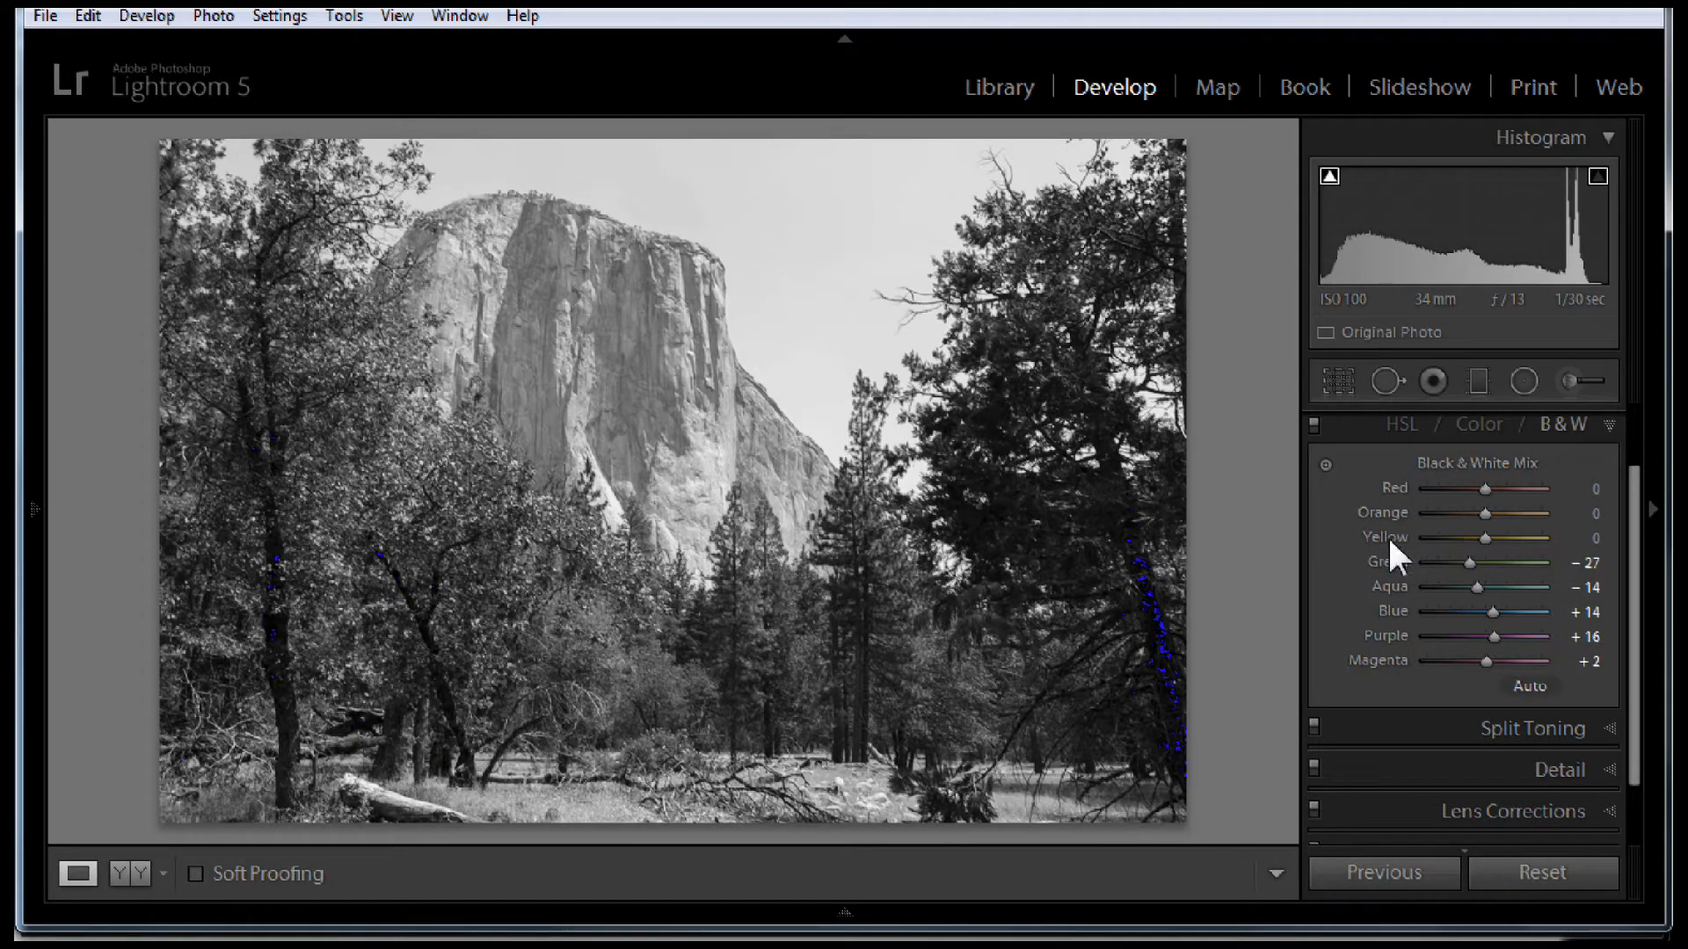
double_click(1389, 559)
double_click(1390, 586)
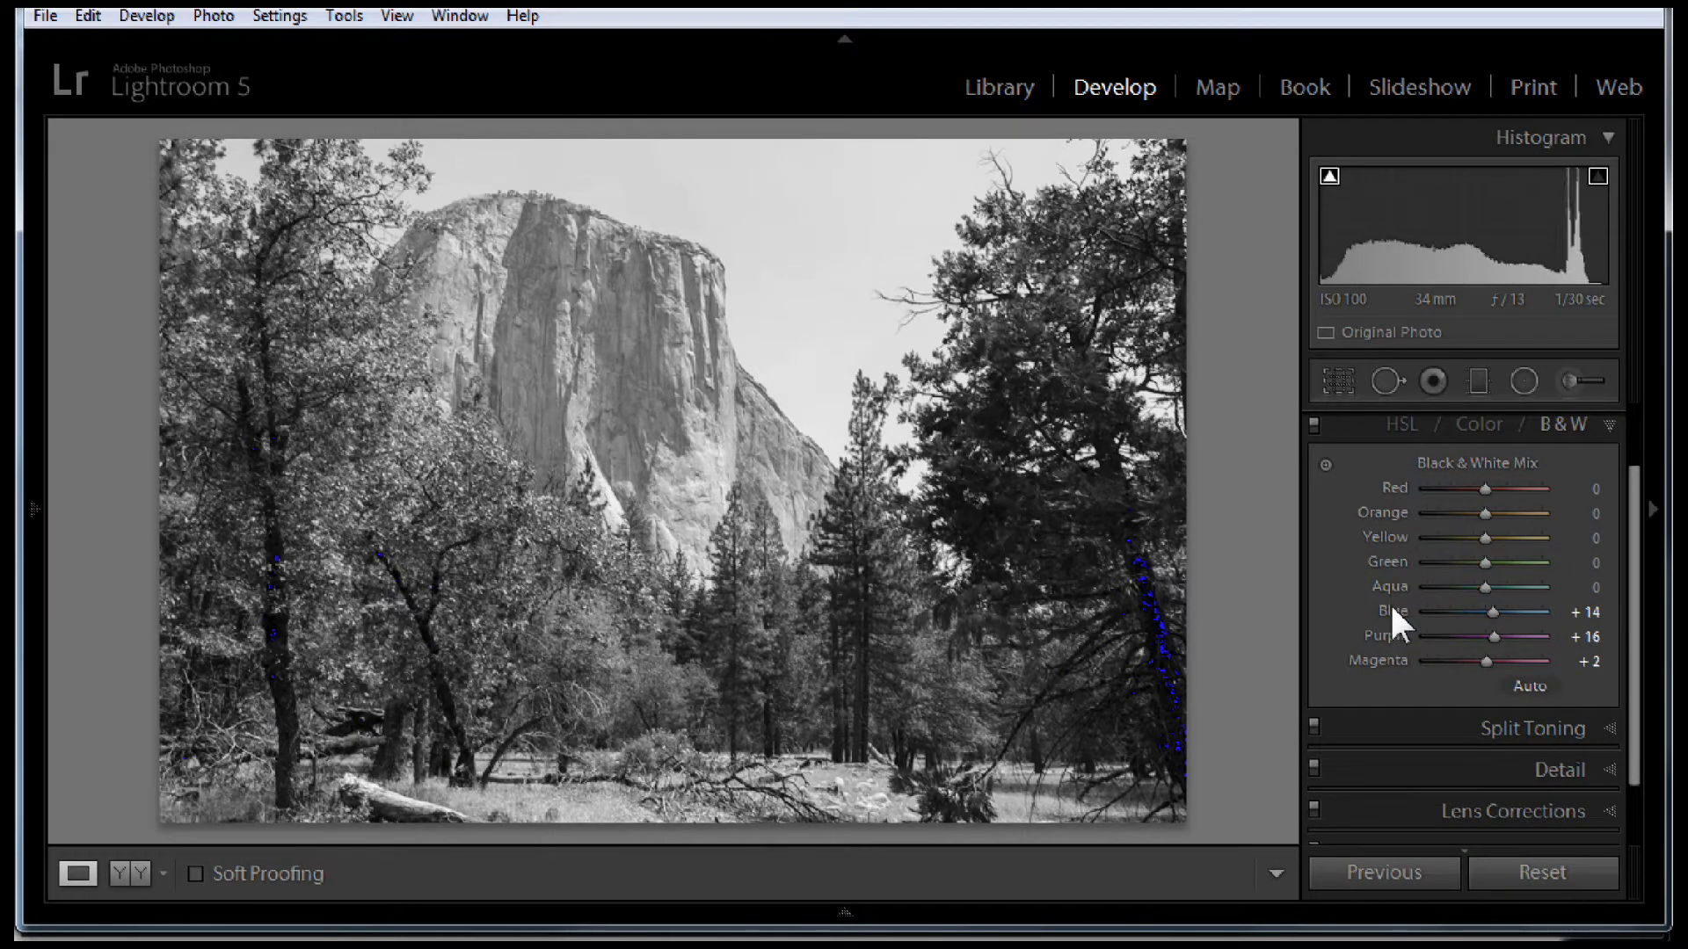
double_click(1390, 610)
double_click(1383, 635)
double_click(1375, 660)
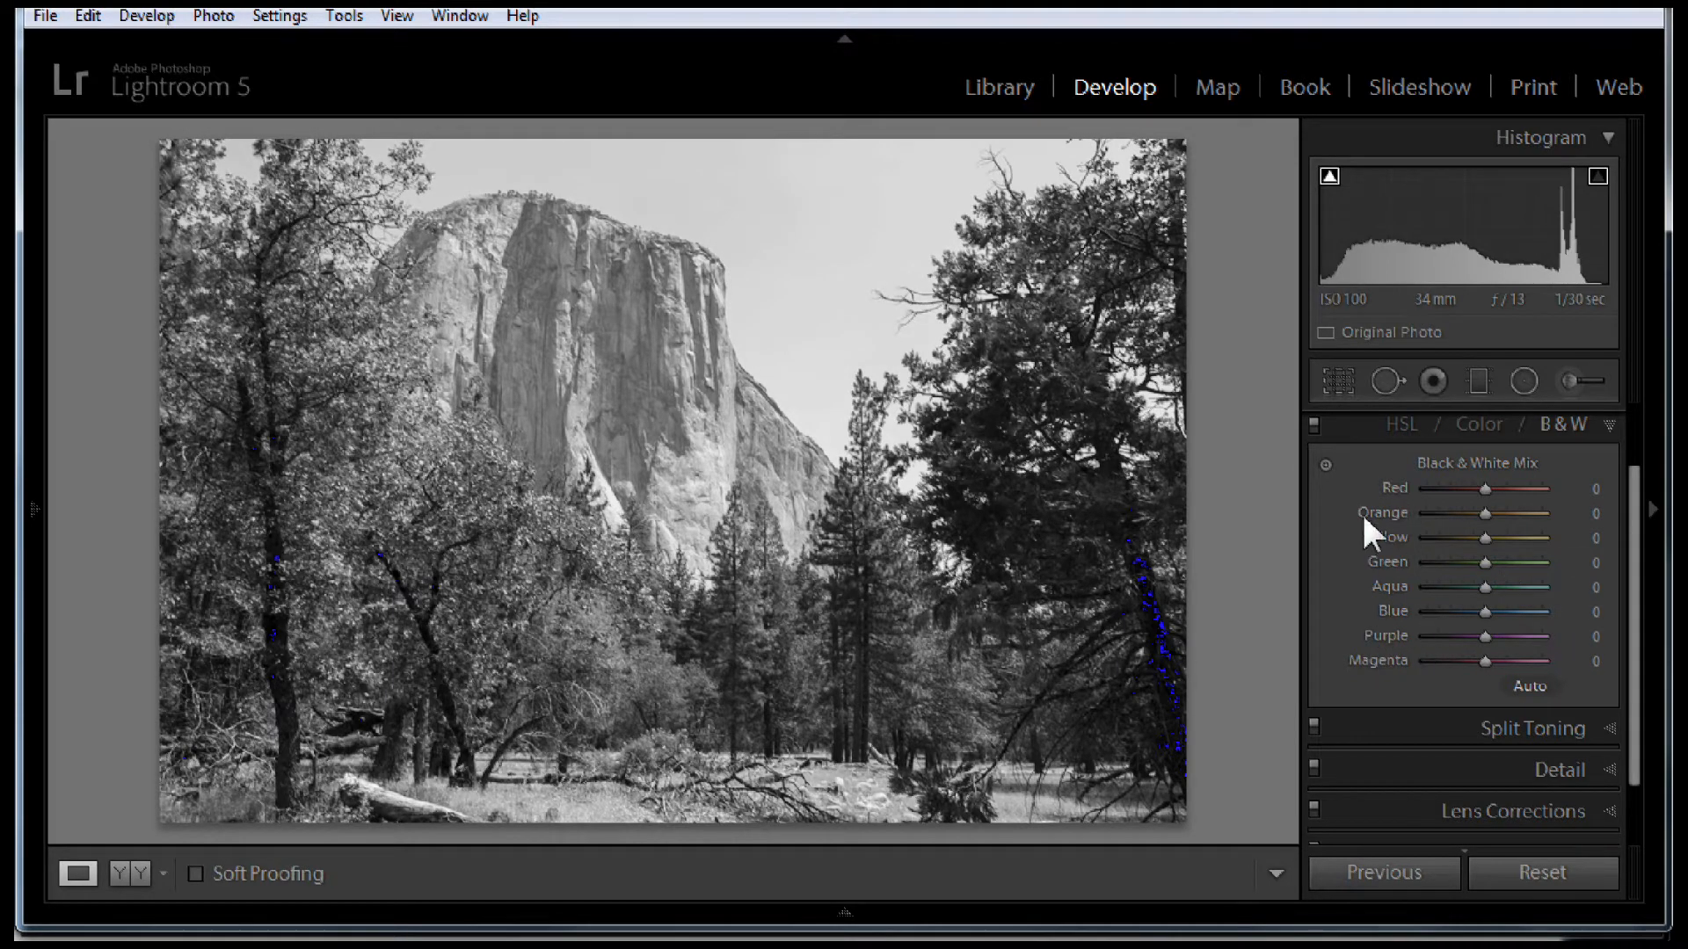
Turn off the shadow clipping overlay and darken the sky with the targeted adjustment tool, bringing Aqua to -12 and Blue to -67.
left_click(1326, 465)
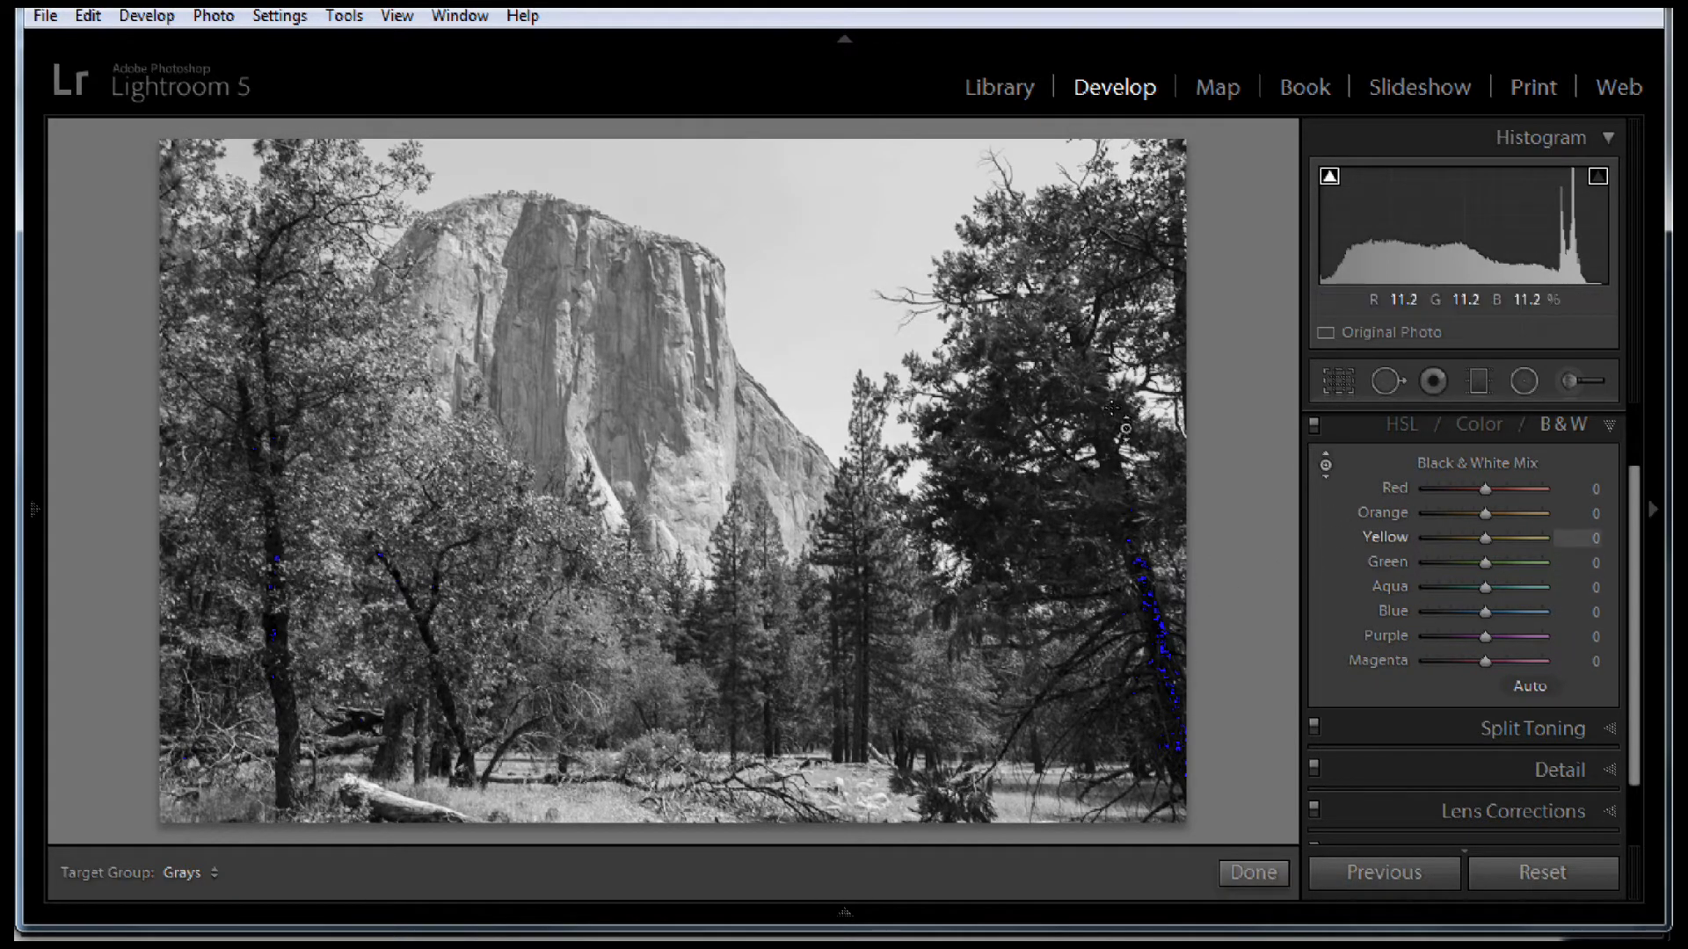
left_click(1329, 177)
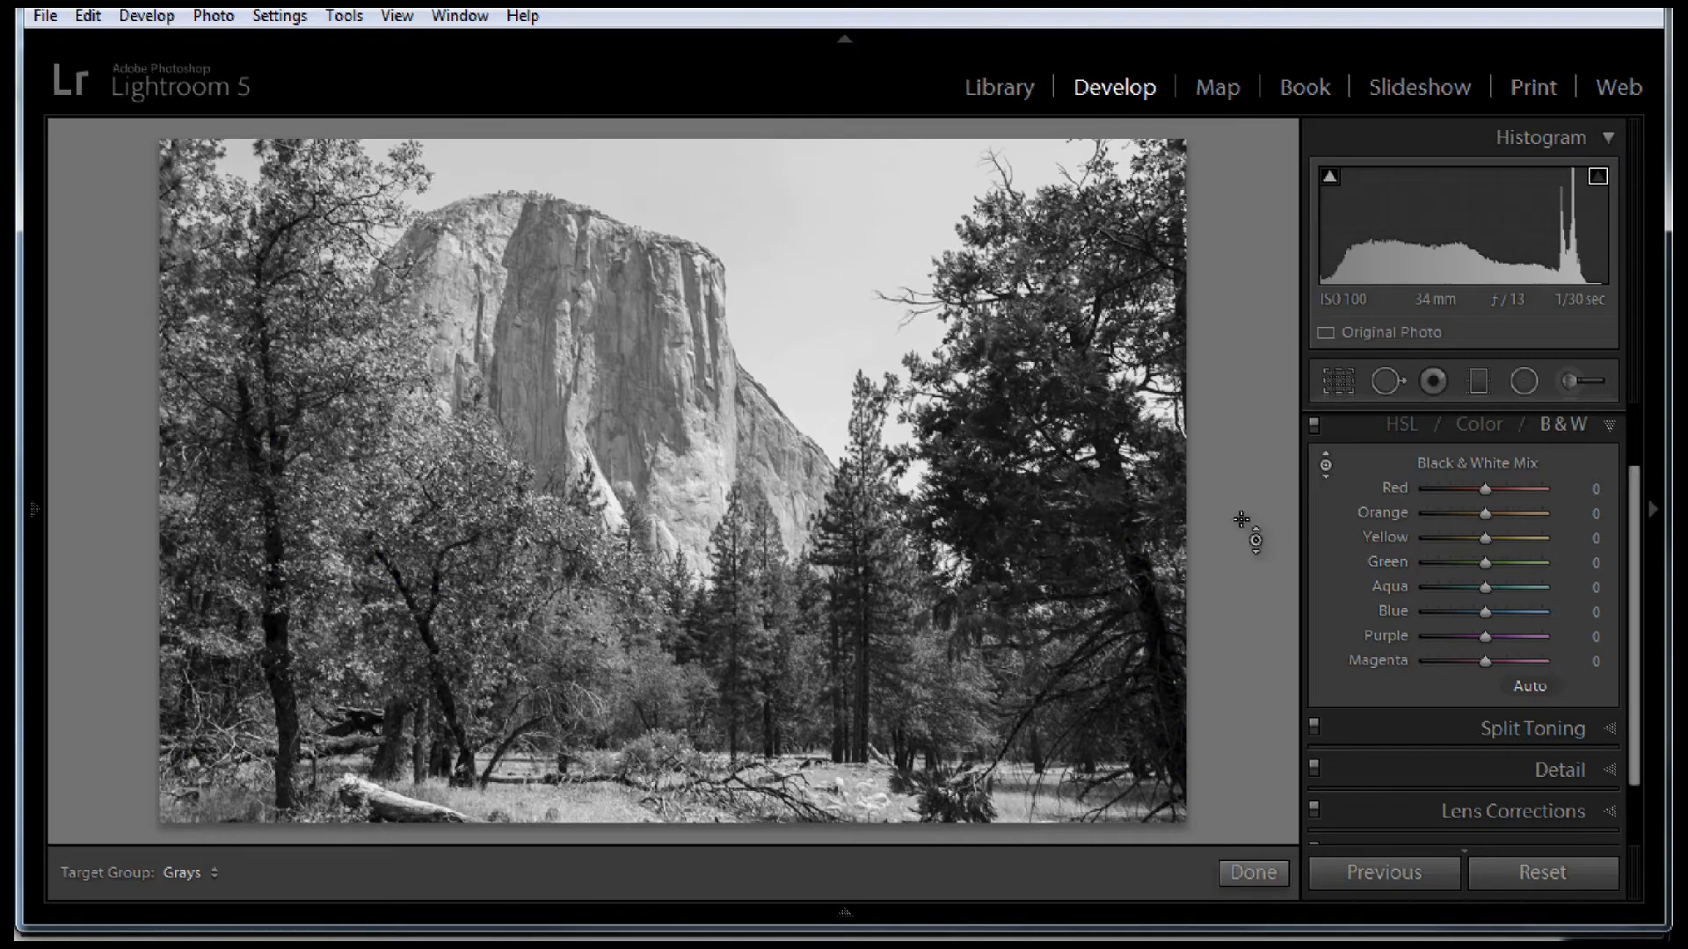
left_click(1326, 464)
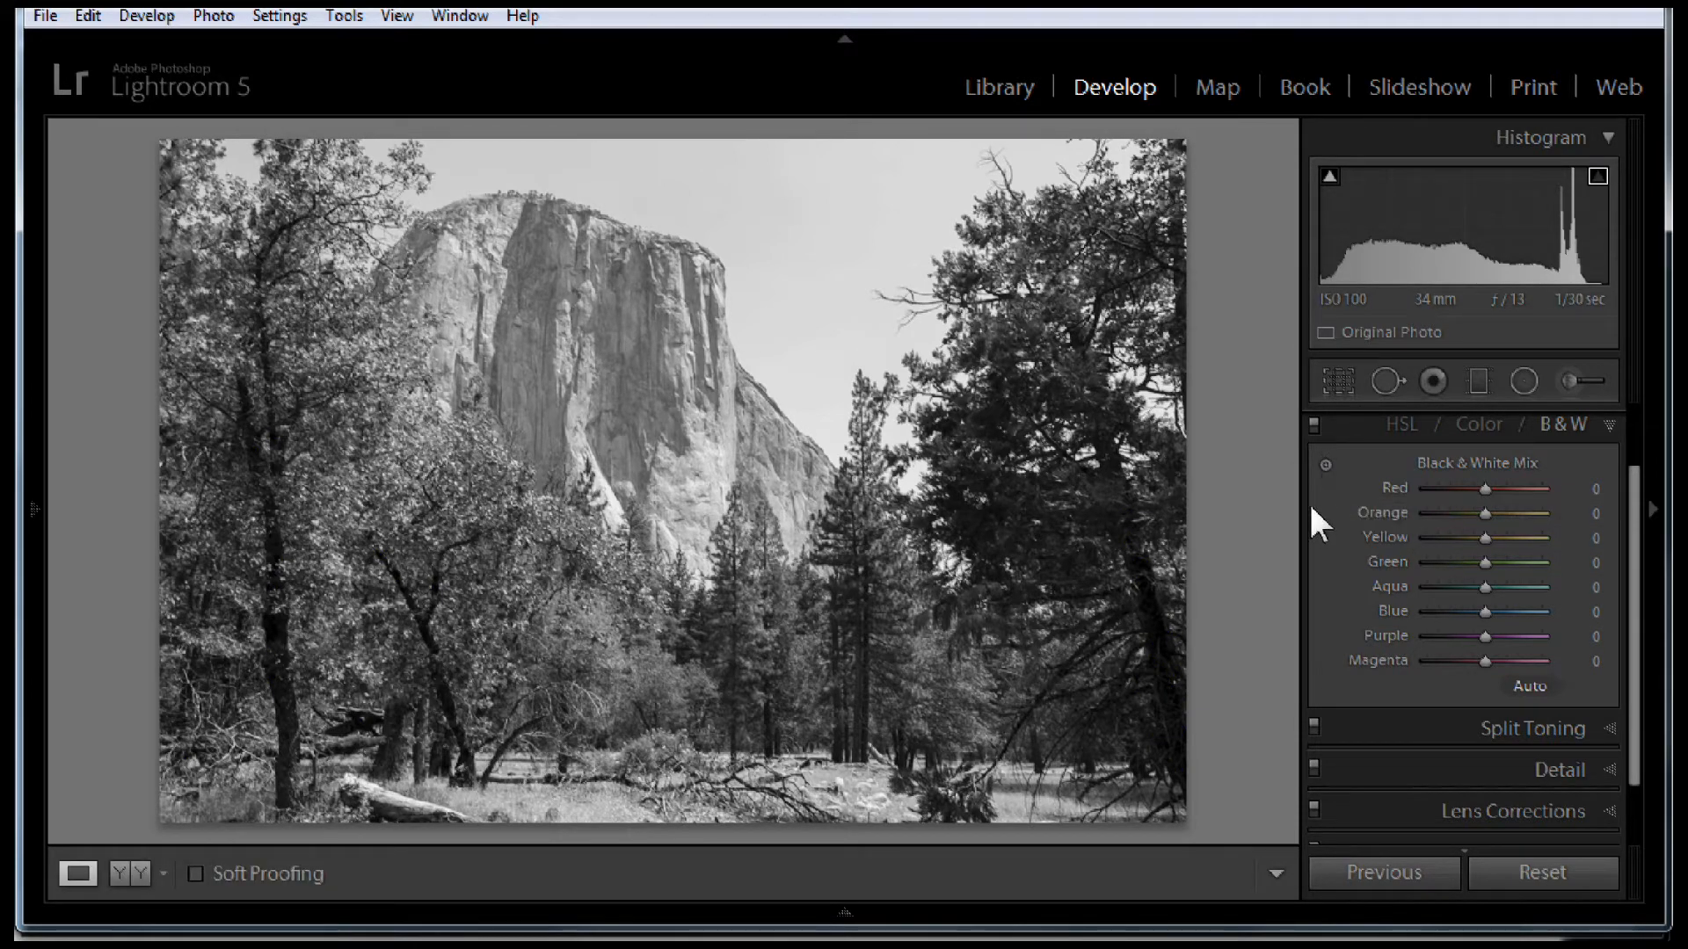
left_click(1324, 461)
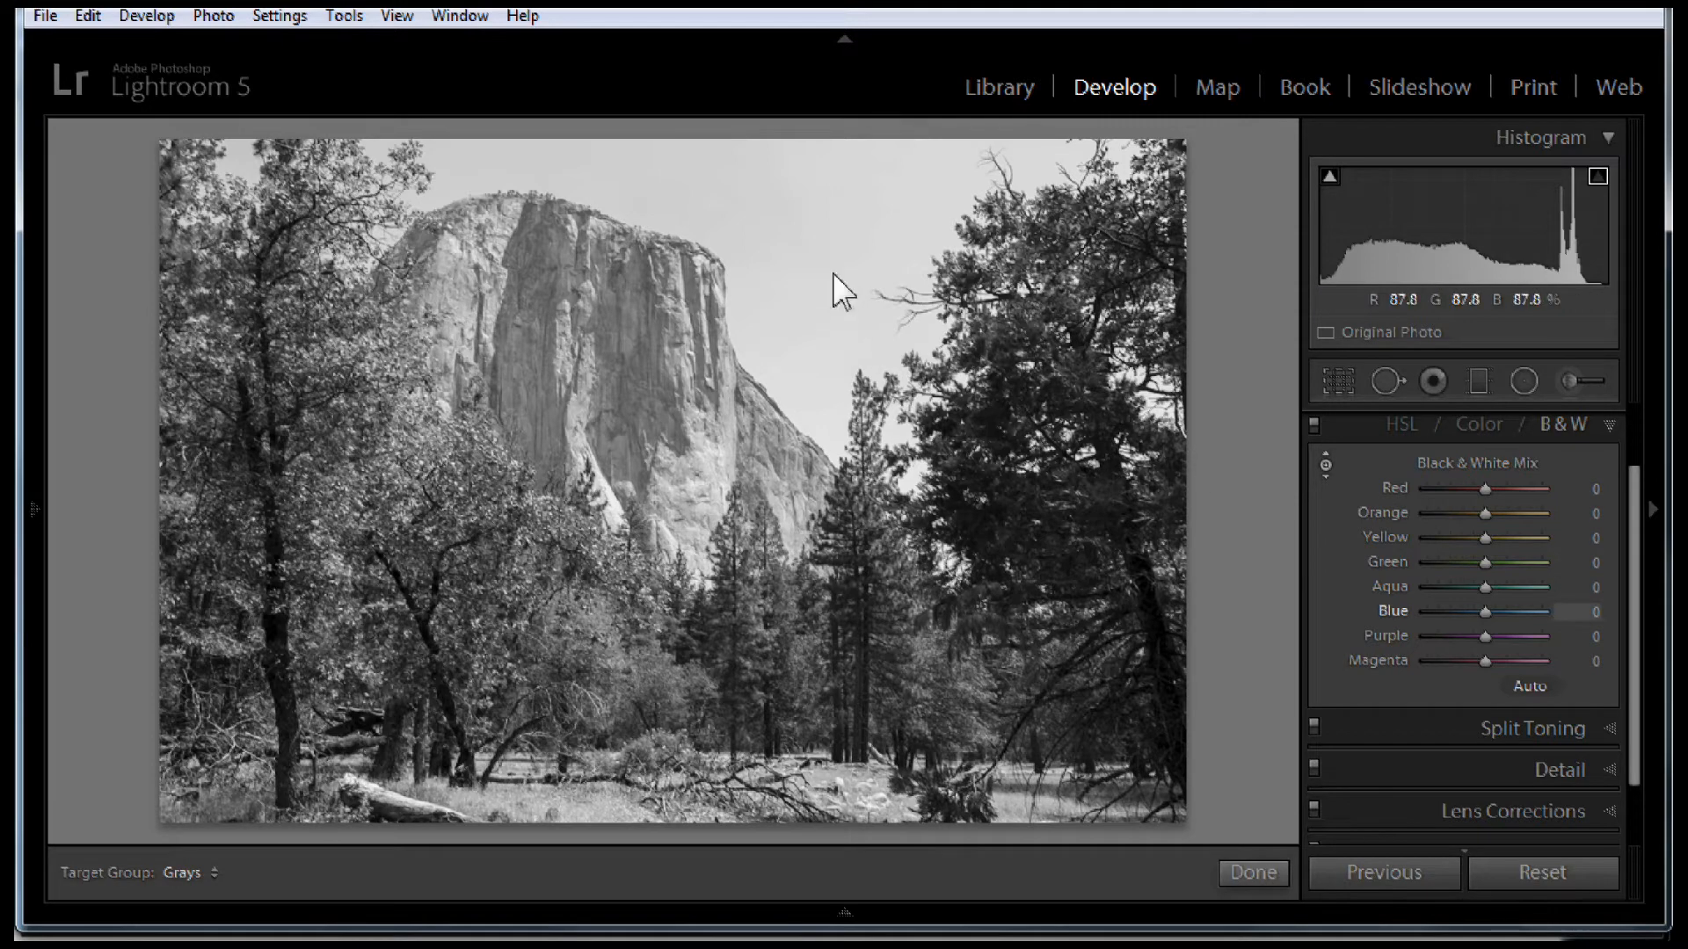
left_click_drag(839, 290, 839, 351)
left_click_drag(818, 290, 879, 313)
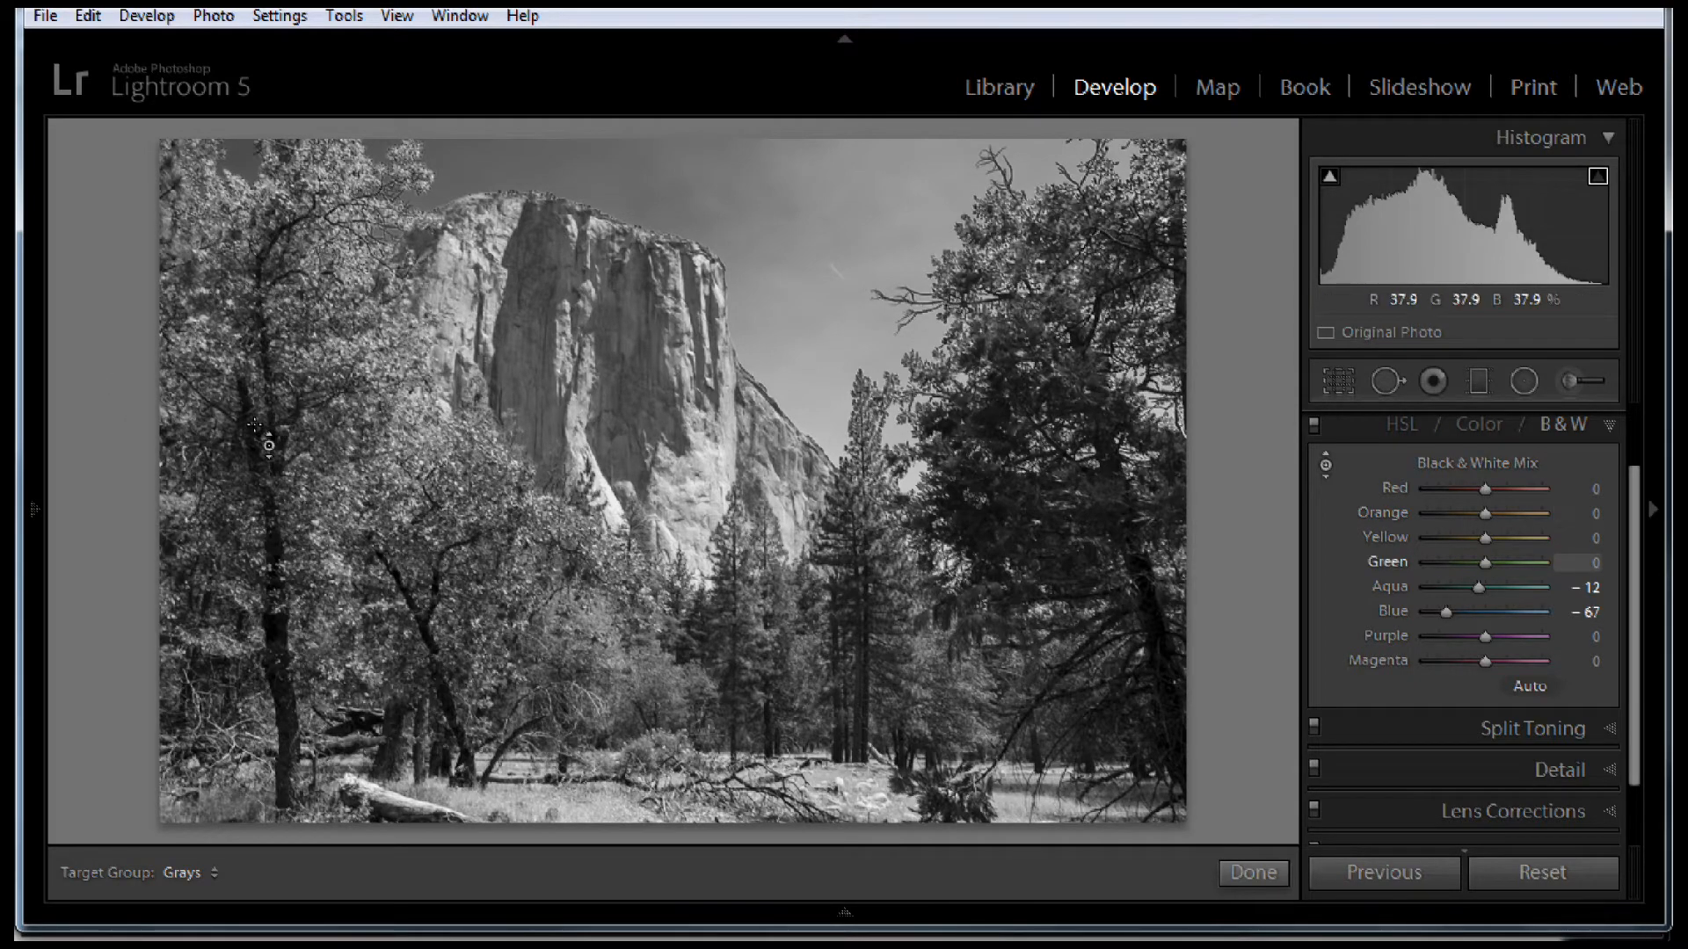
Brighten the foliage to Green +56 and darken the brown branches to Orange -61 and Yellow -26 with the targeted adjustment tool.
left_click_drag(334, 424, 334, 375)
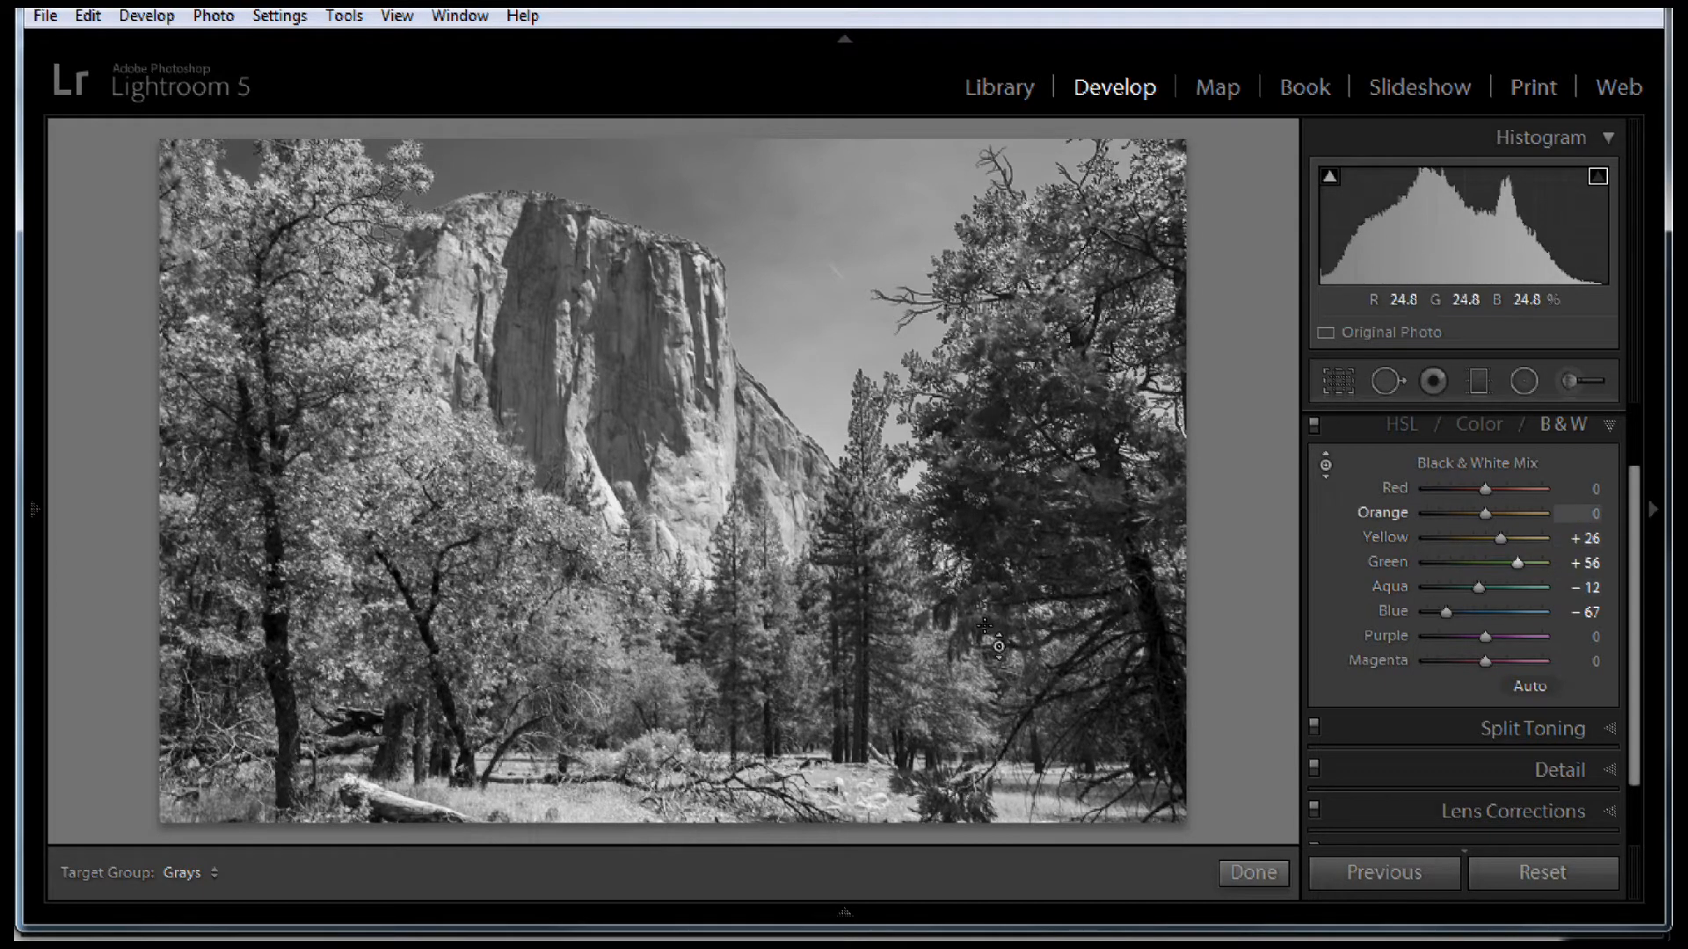
mouse_move(985, 626)
left_mouse_down()
mouse_move(985, 601)
mouse_move(985, 714)
mouse_move(993, 641)
left_mouse_up()
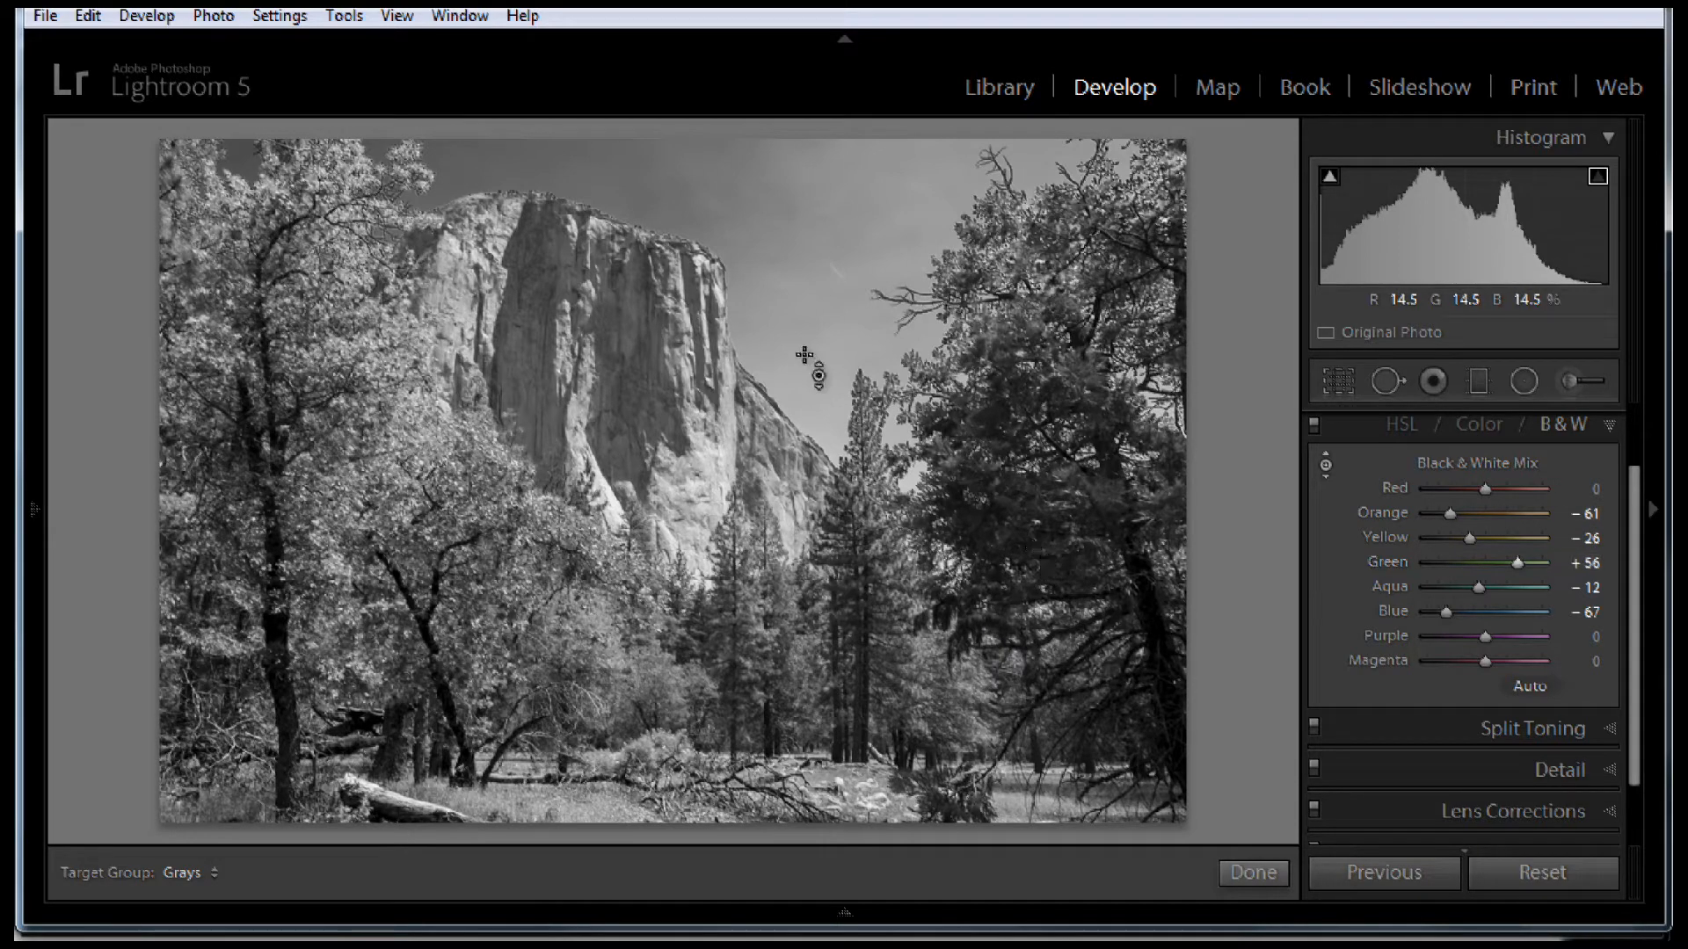
left_click(1616, 422)
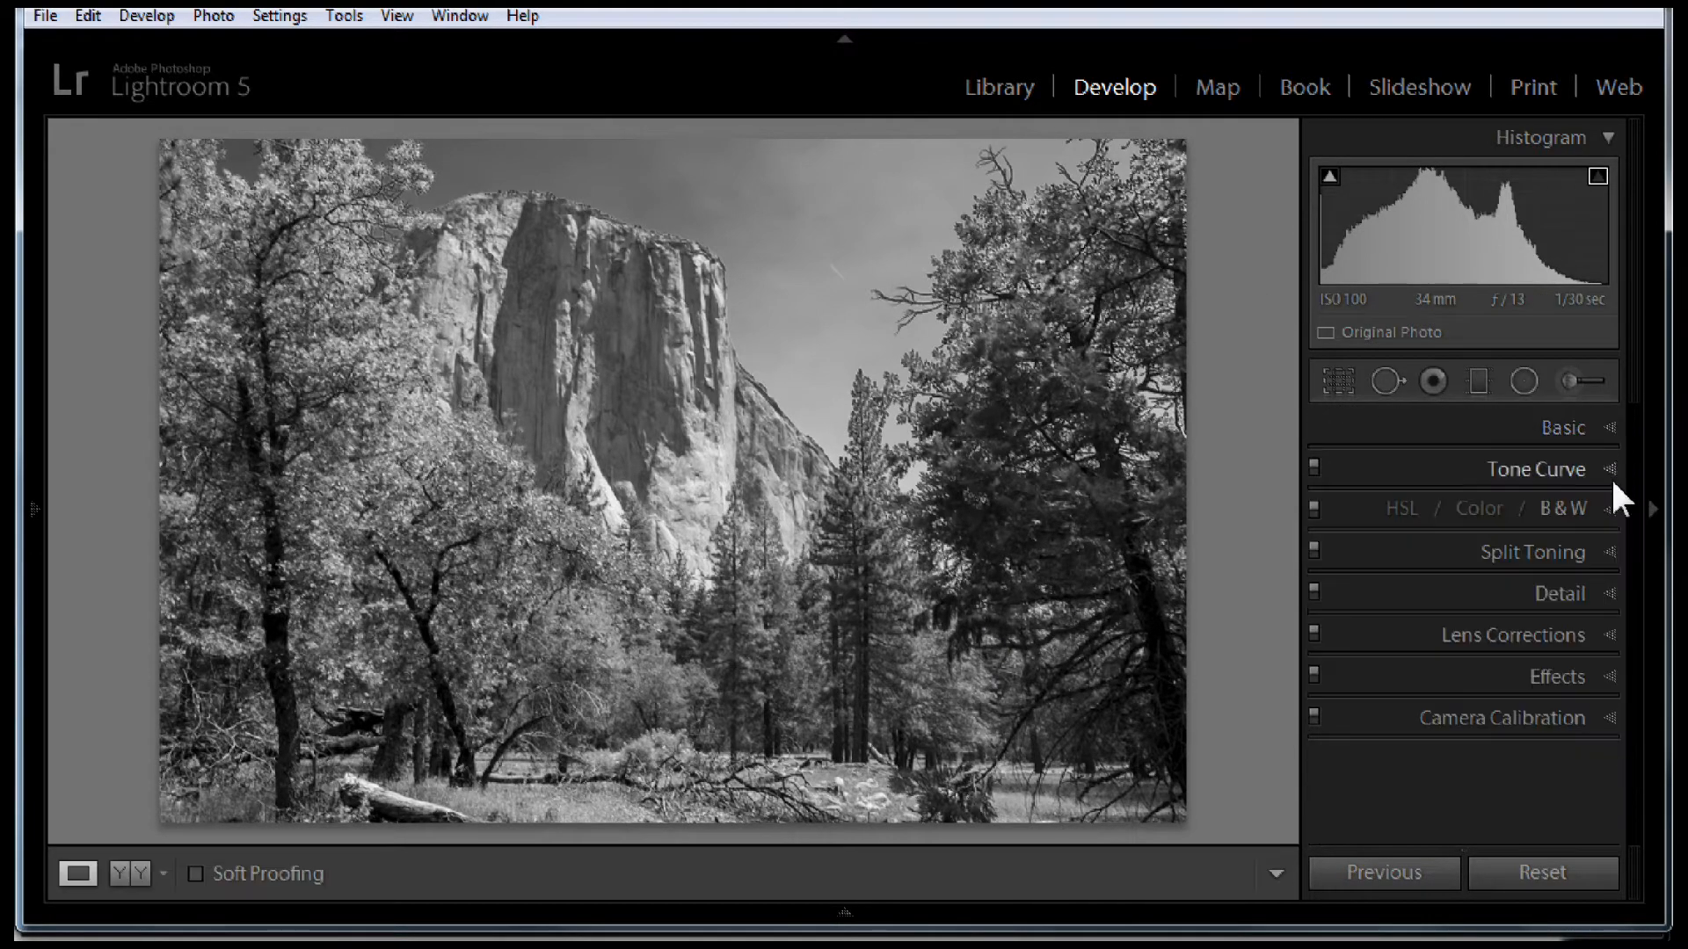
Raise the black-and-white photo's Clarity to +17 and Contrast to +17.
left_click(1573, 429)
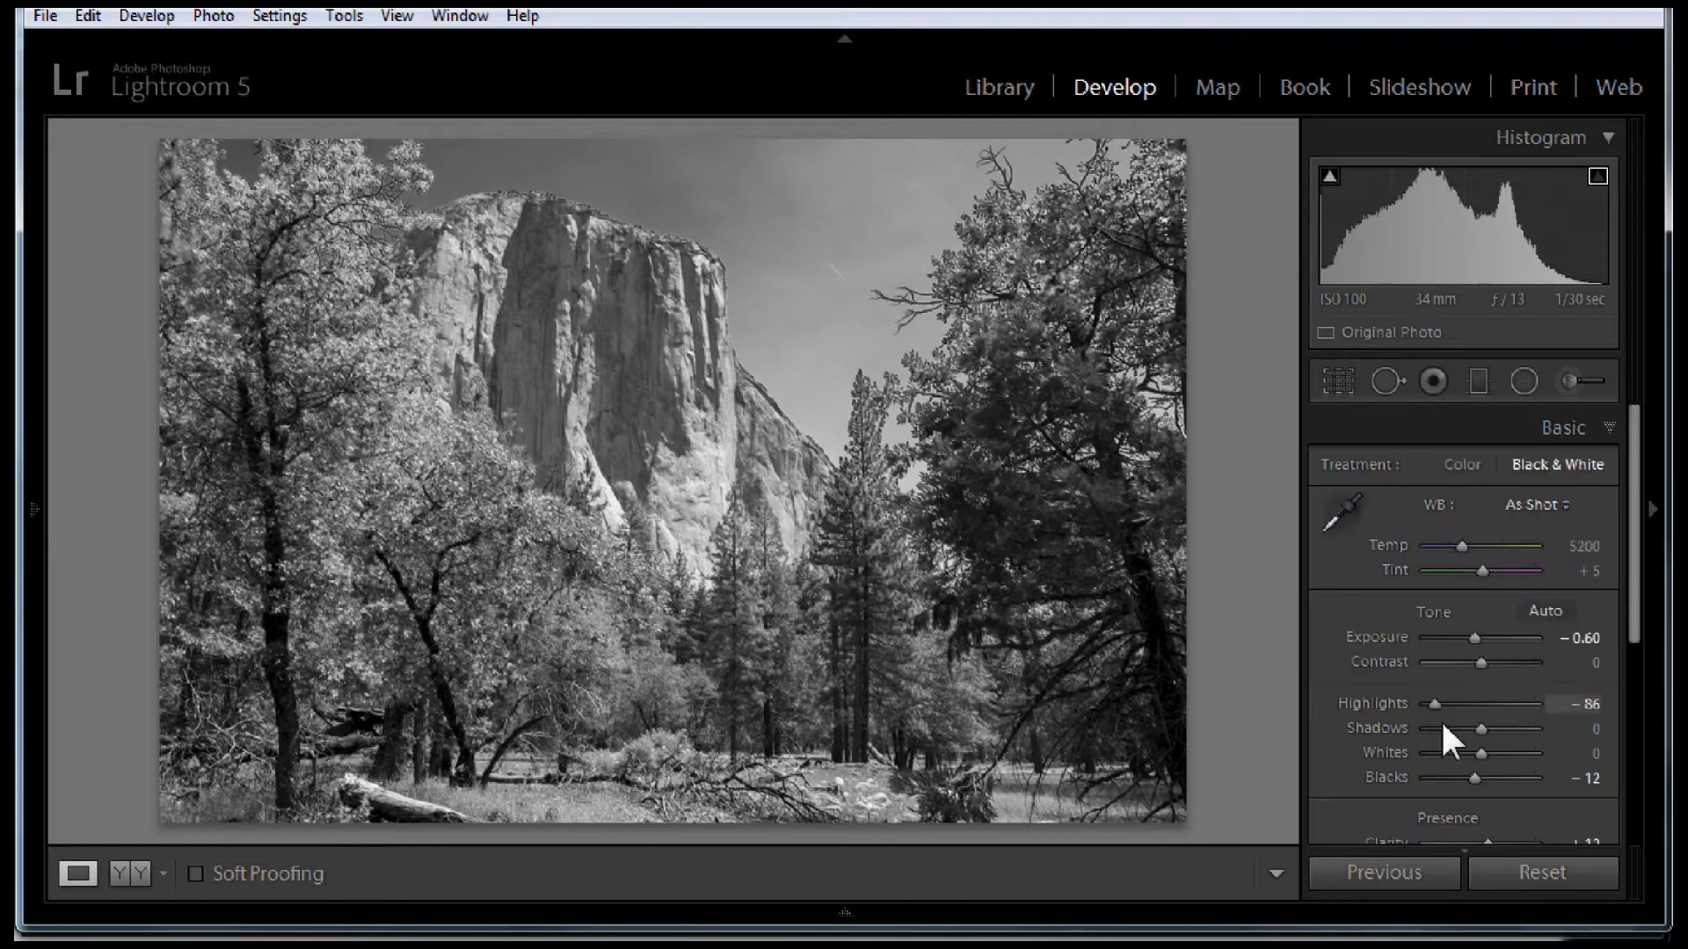
scroll(1462, 734, "down", 3)
mouse_move(1485, 710)
left_mouse_down()
mouse_move(1513, 710)
mouse_move(1484, 707)
left_mouse_up()
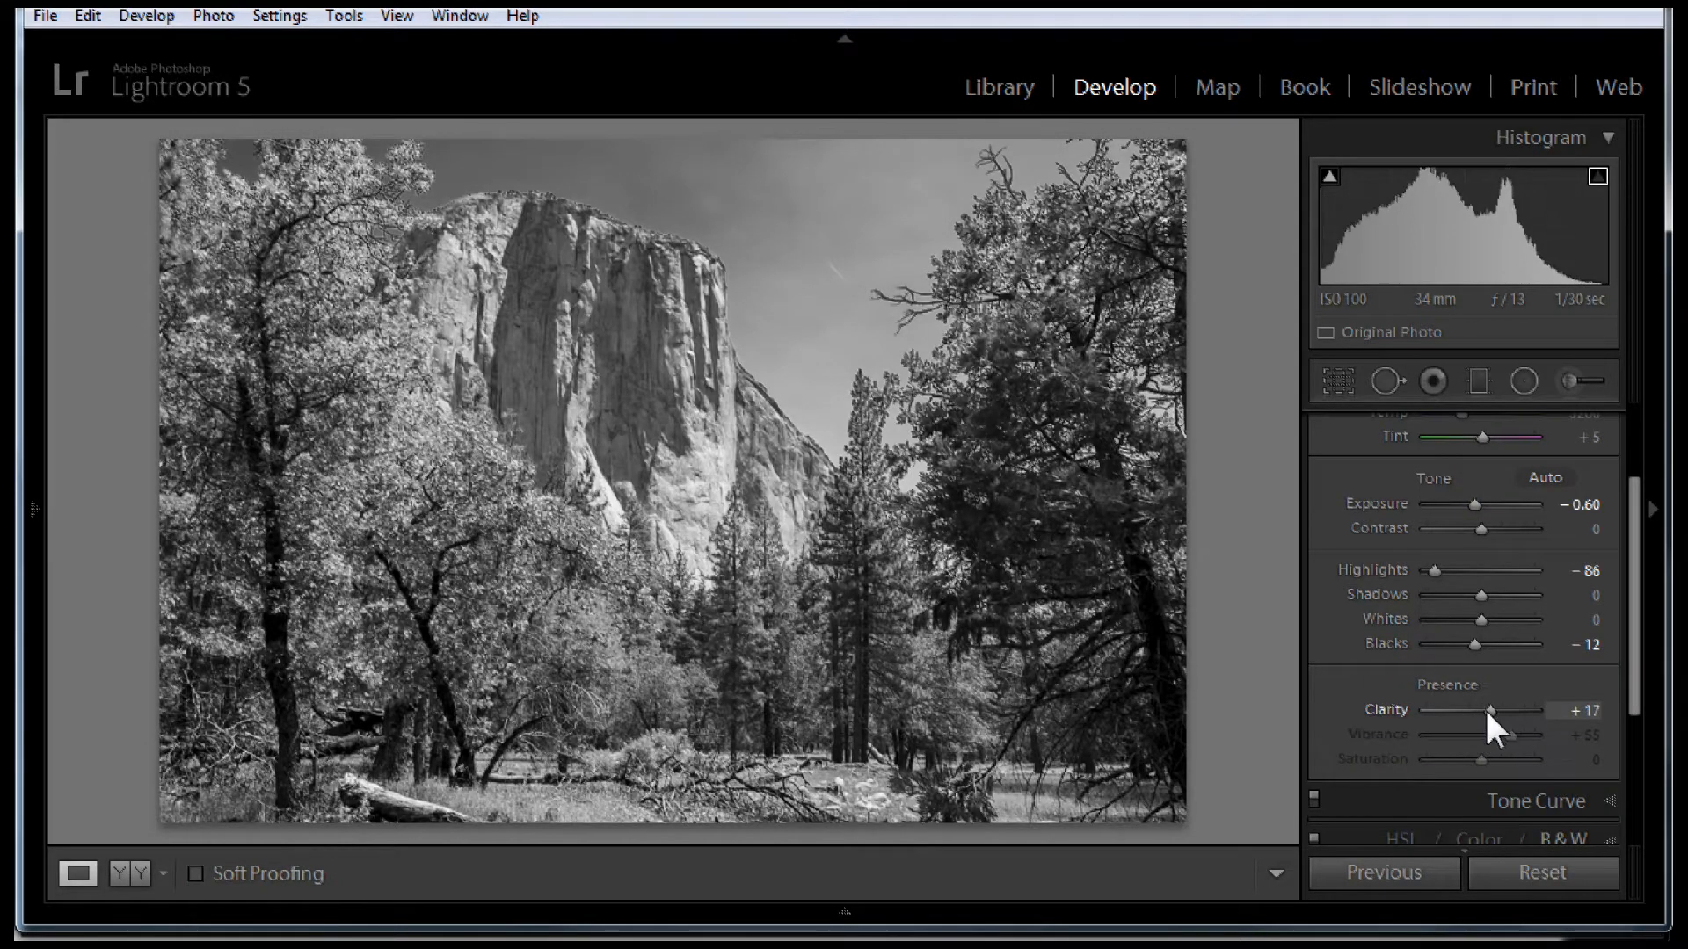
left_click_drag(1485, 529, 1492, 530)
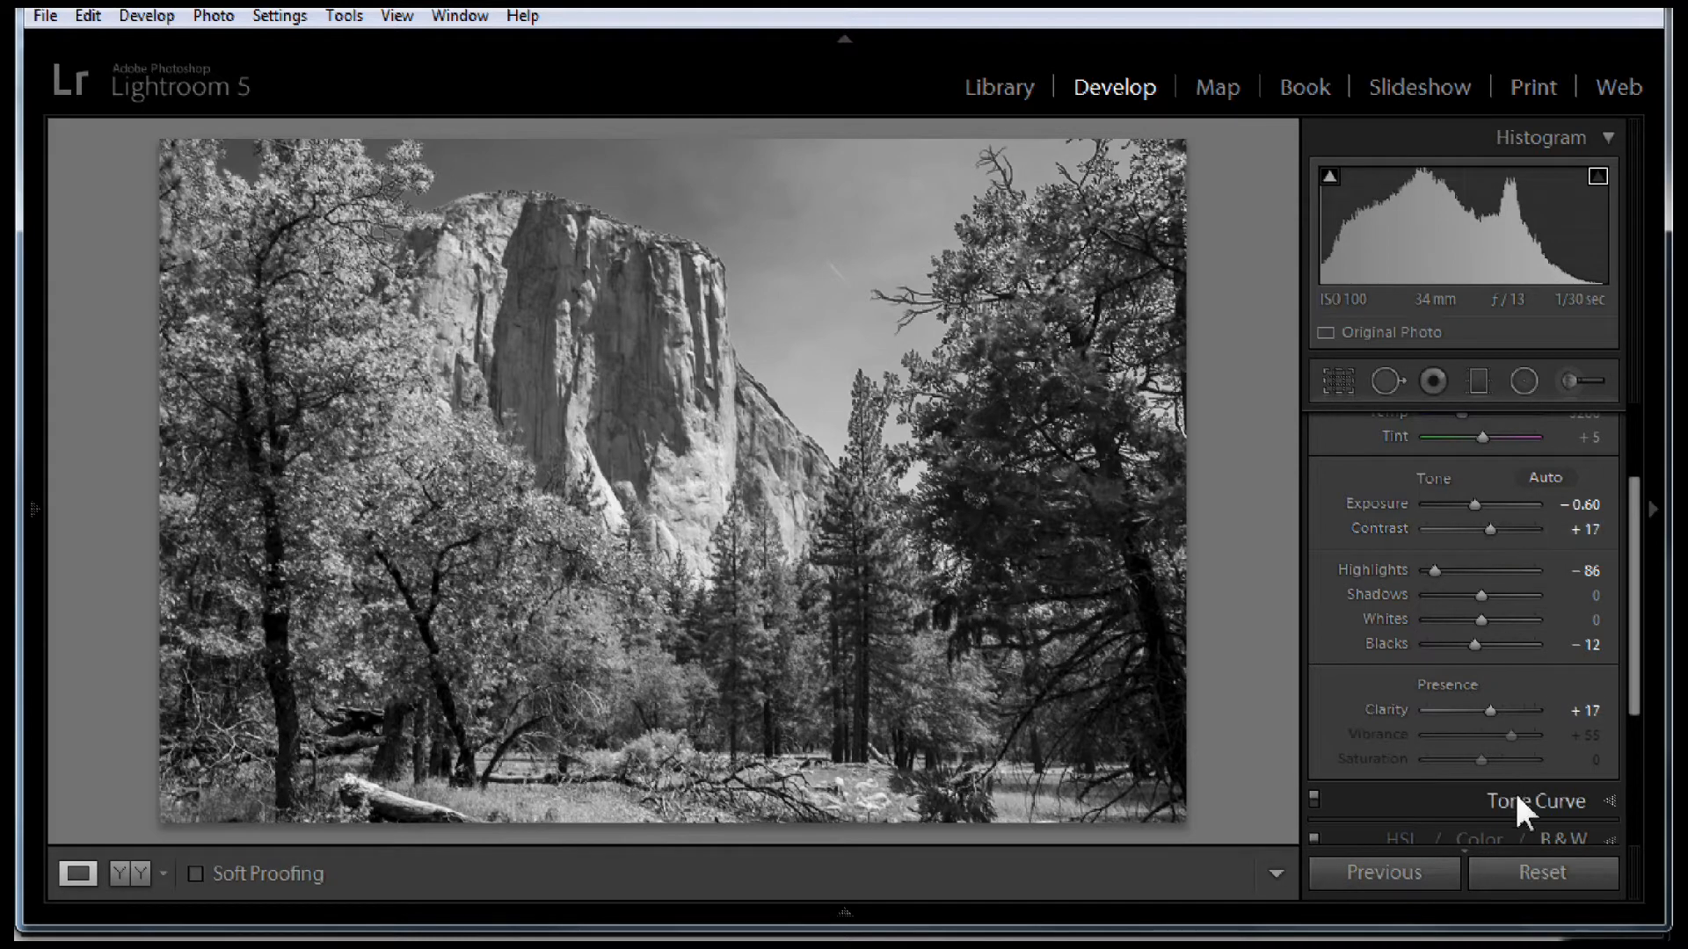
Reset all develop adjustments on the photo.
left_click(1514, 873)
left_click(1514, 873)
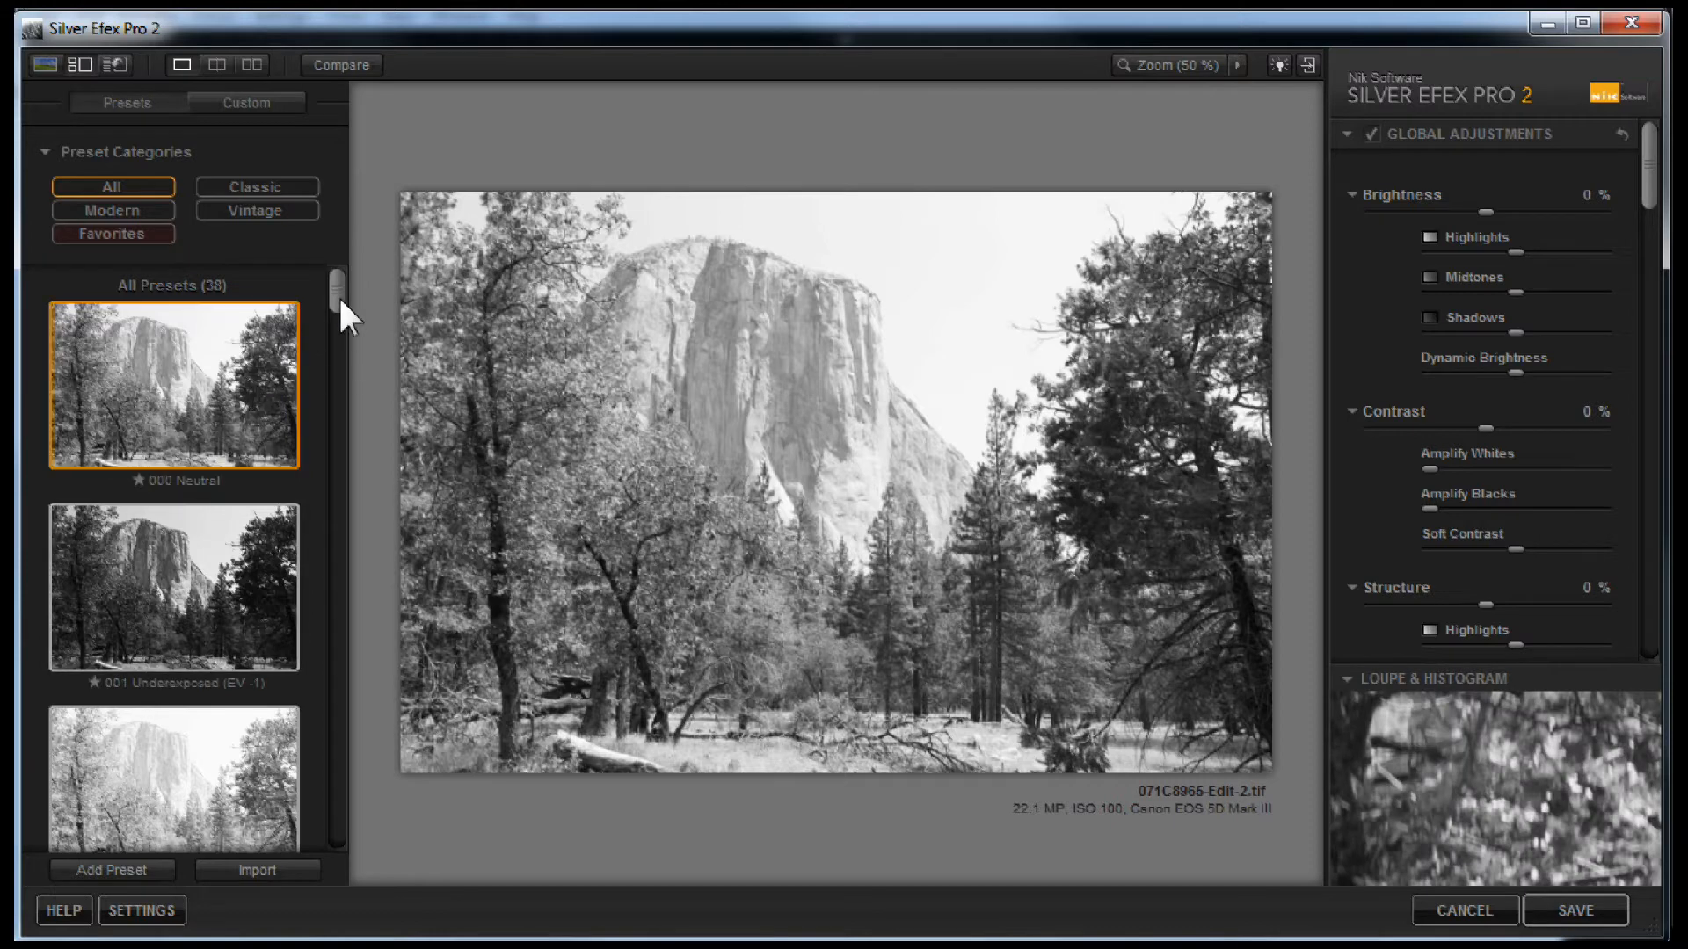
In Silver Efex Pro 2, apply the 001 Underexposed (EV -1) preset to the photo.
scroll(339, 308, "down", 3)
scroll(341, 299, "up", 2)
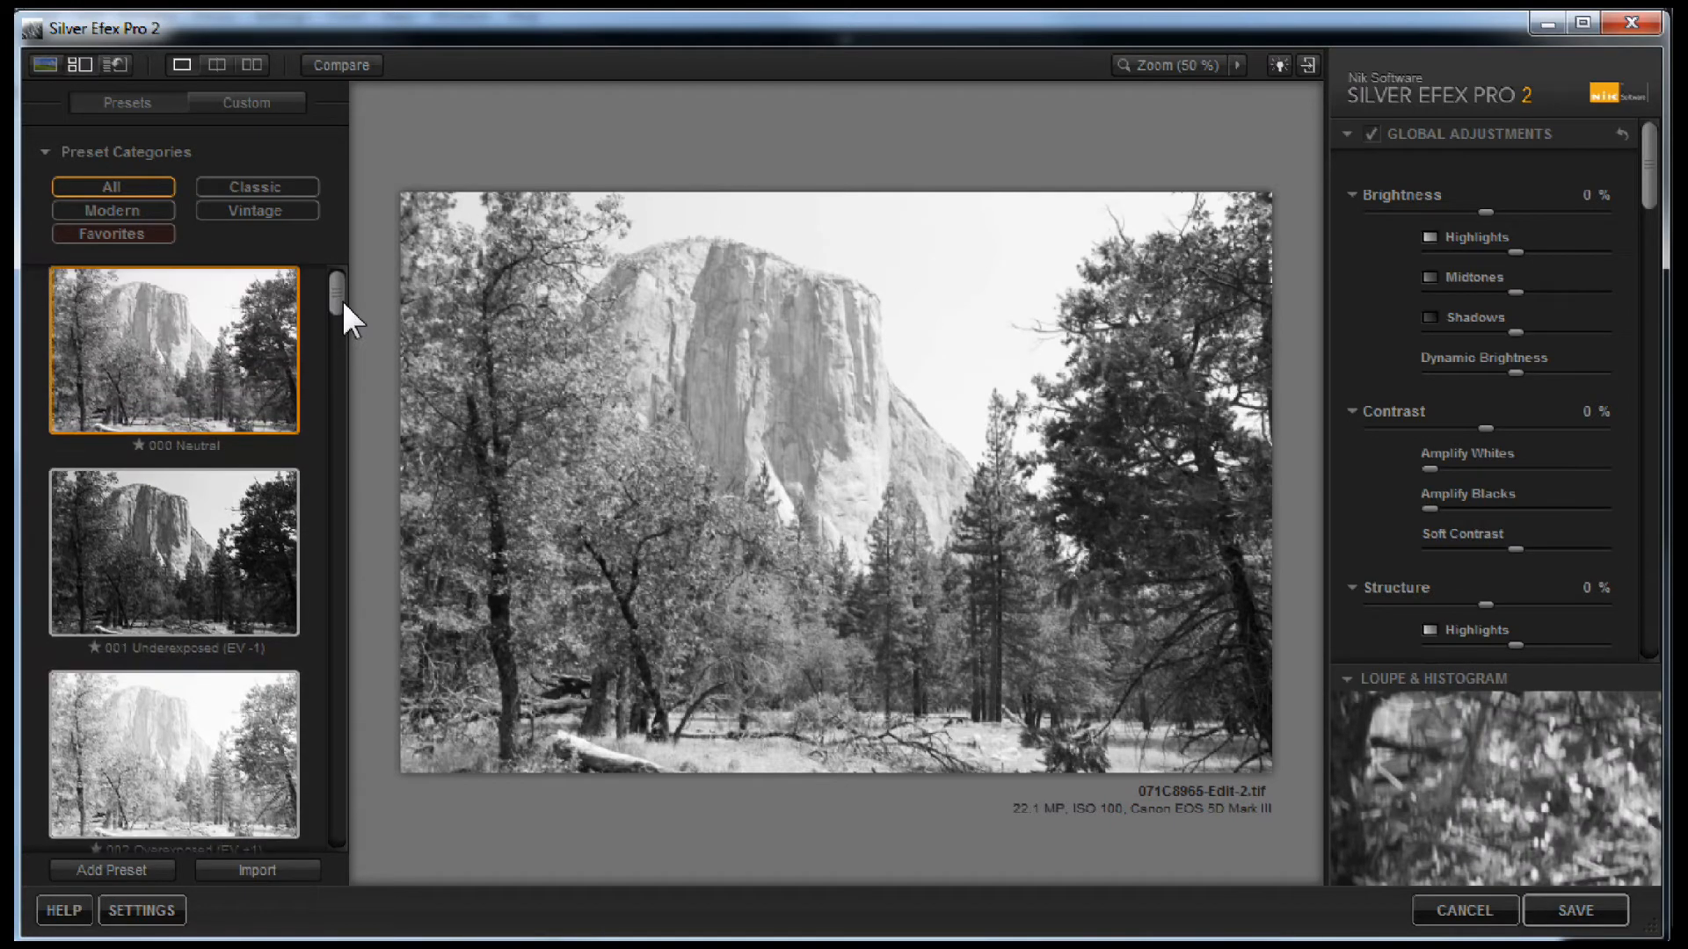
left_click(166, 534)
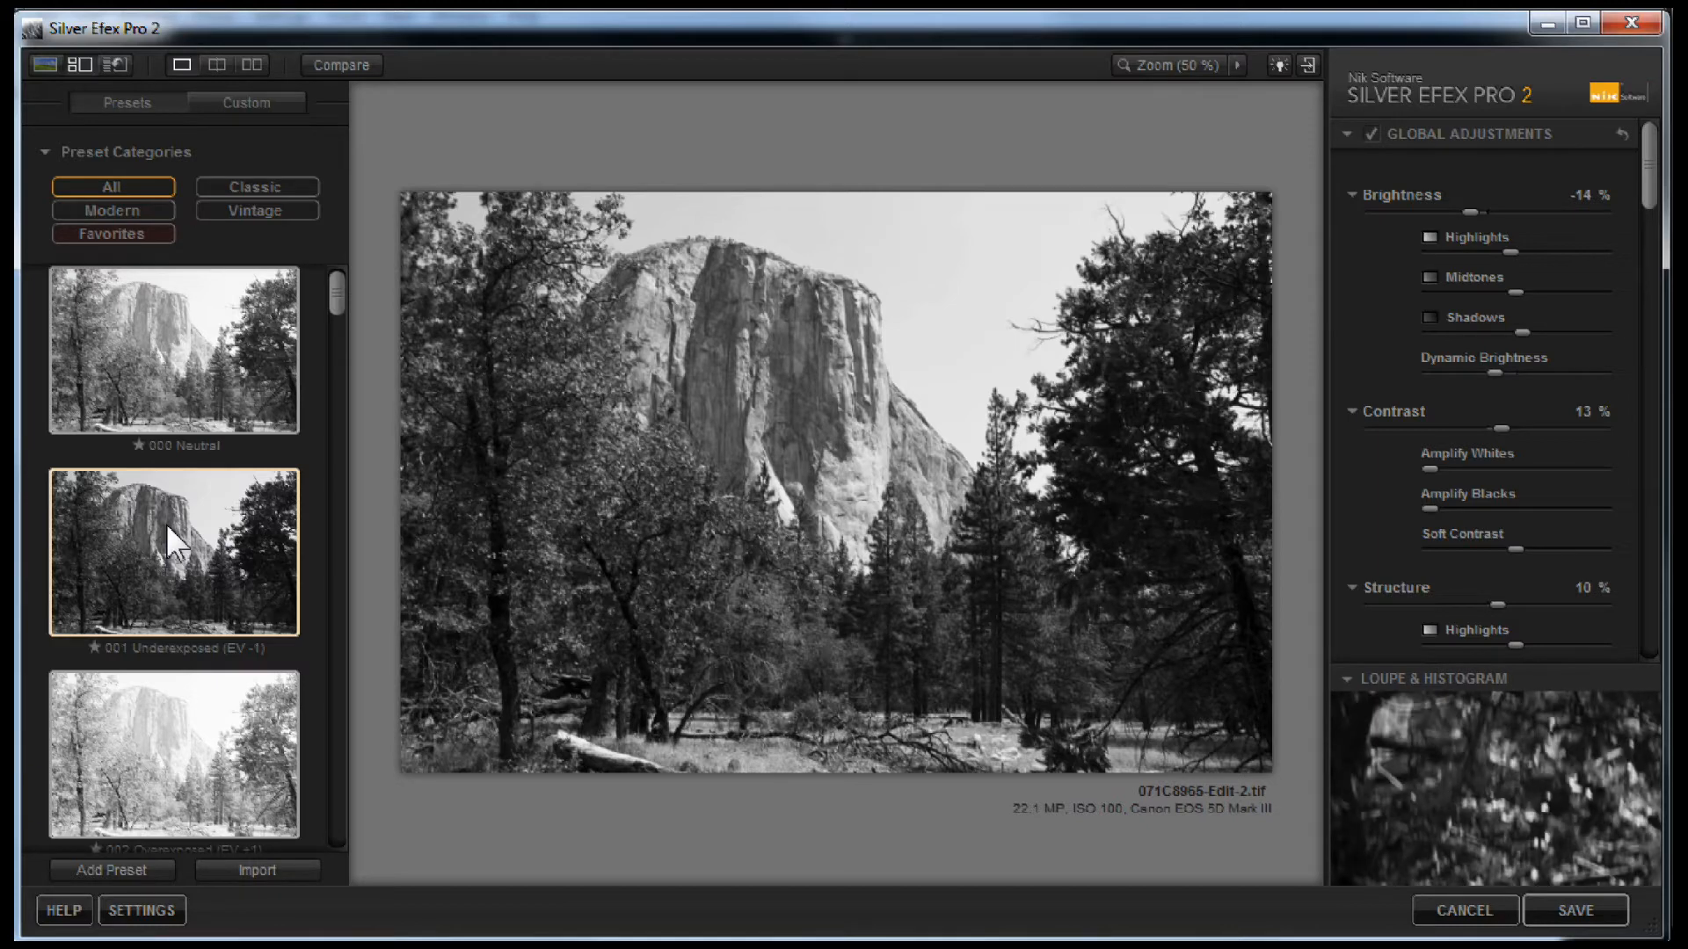
mouse_move(1622, 862)
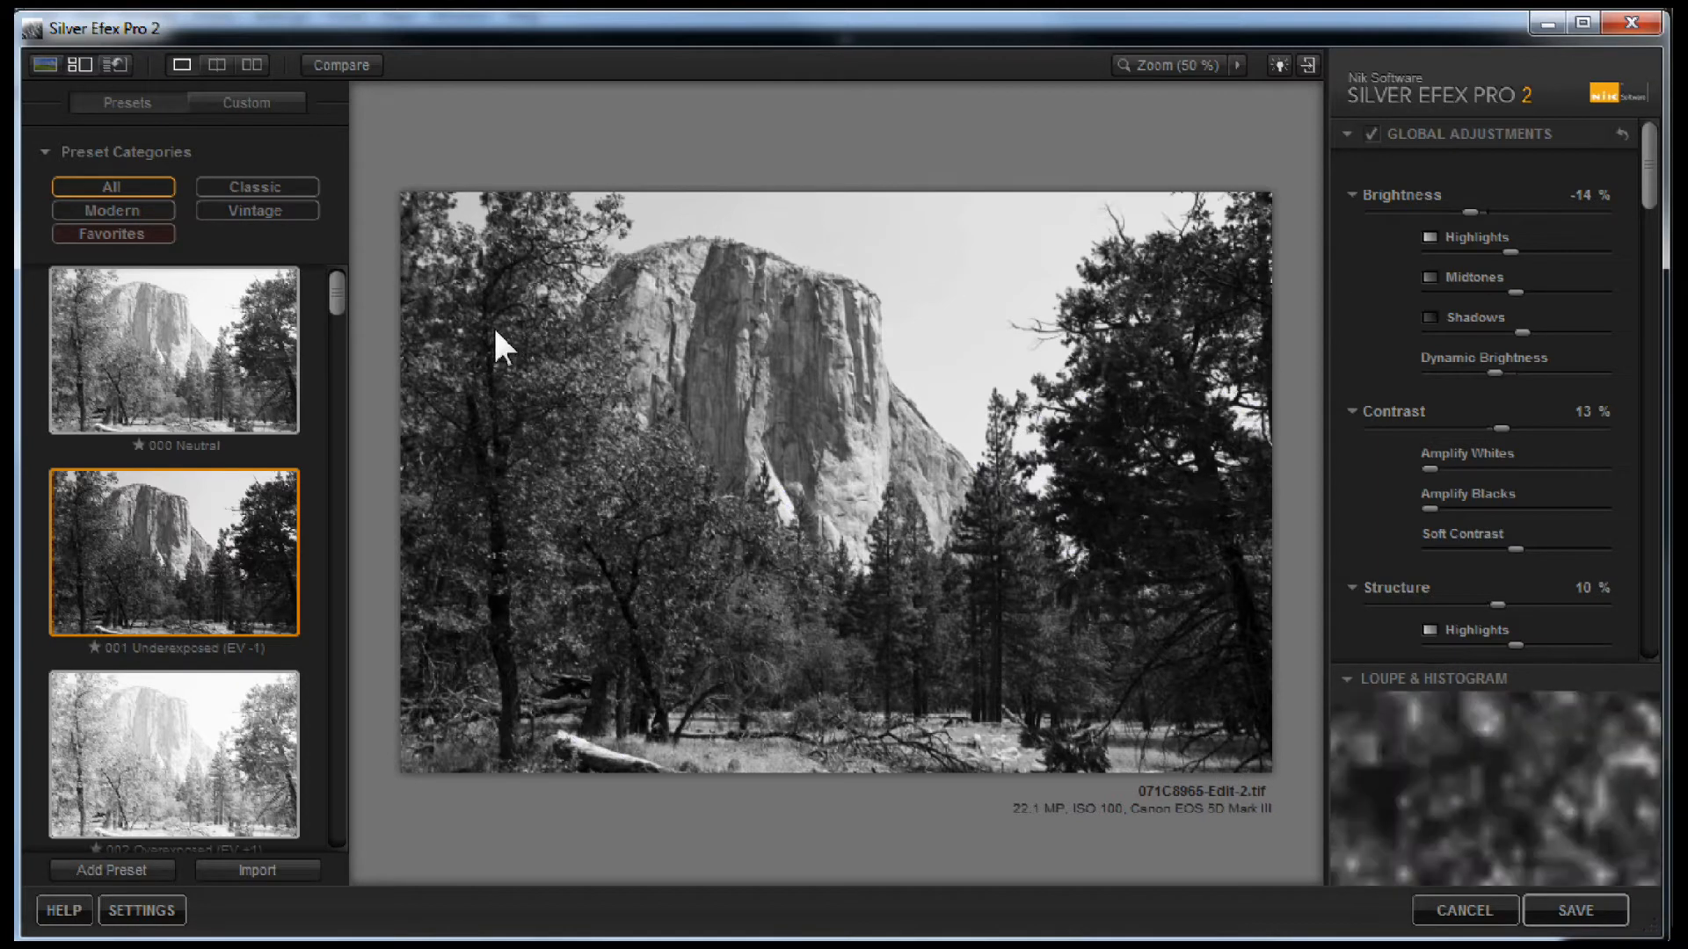
left_click(92, 658)
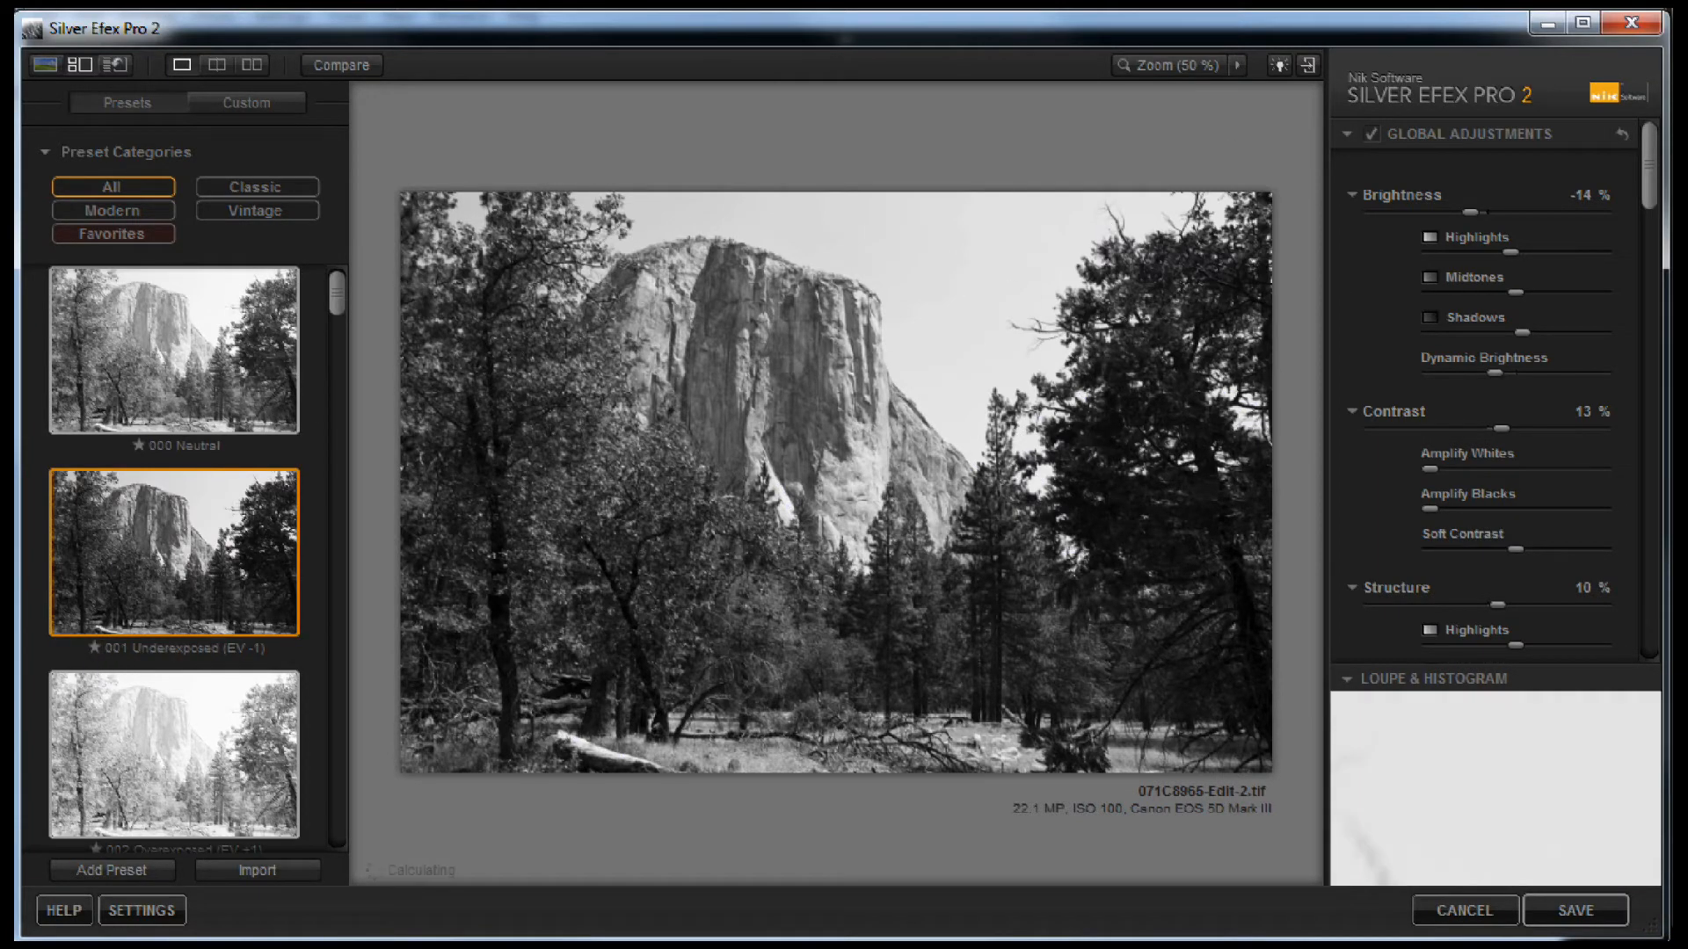
Set Brightness to -4 %, lower its Highlights and set Midtones to -58 %, and raise Shadows and Dynamic Brightness.
mouse_move(1591, 235)
mouse_move(1649, 165)
left_mouse_down()
mouse_move(1649, 219)
mouse_move(1653, 176)
left_mouse_up()
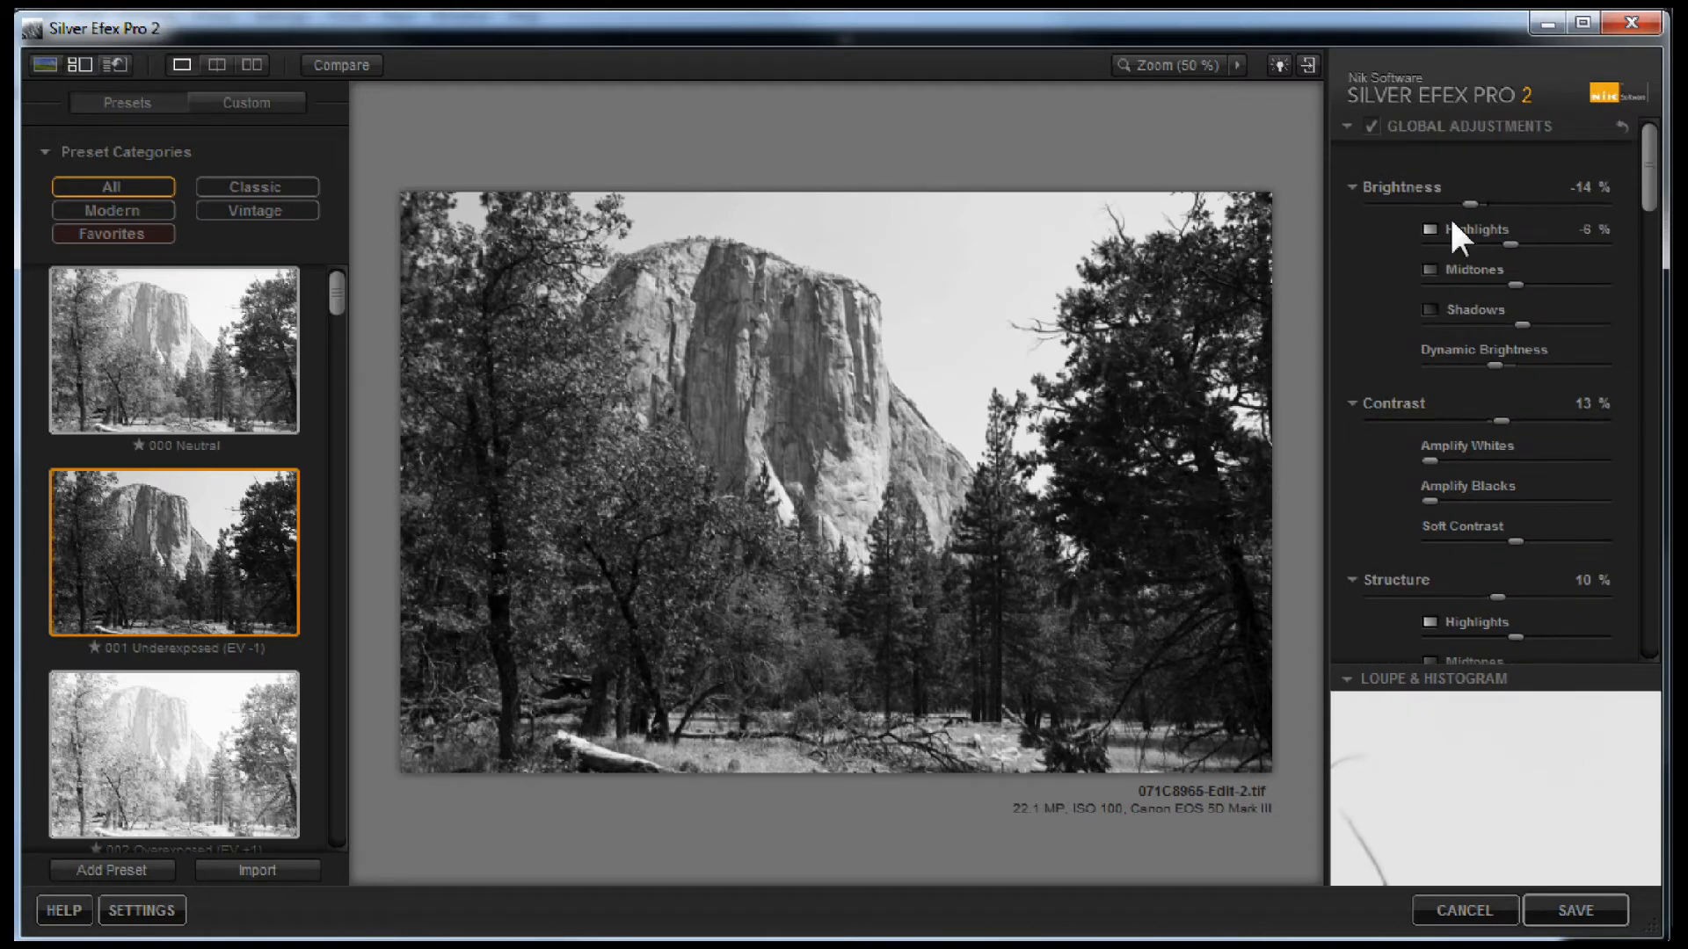
left_click_drag(1473, 202, 1521, 363)
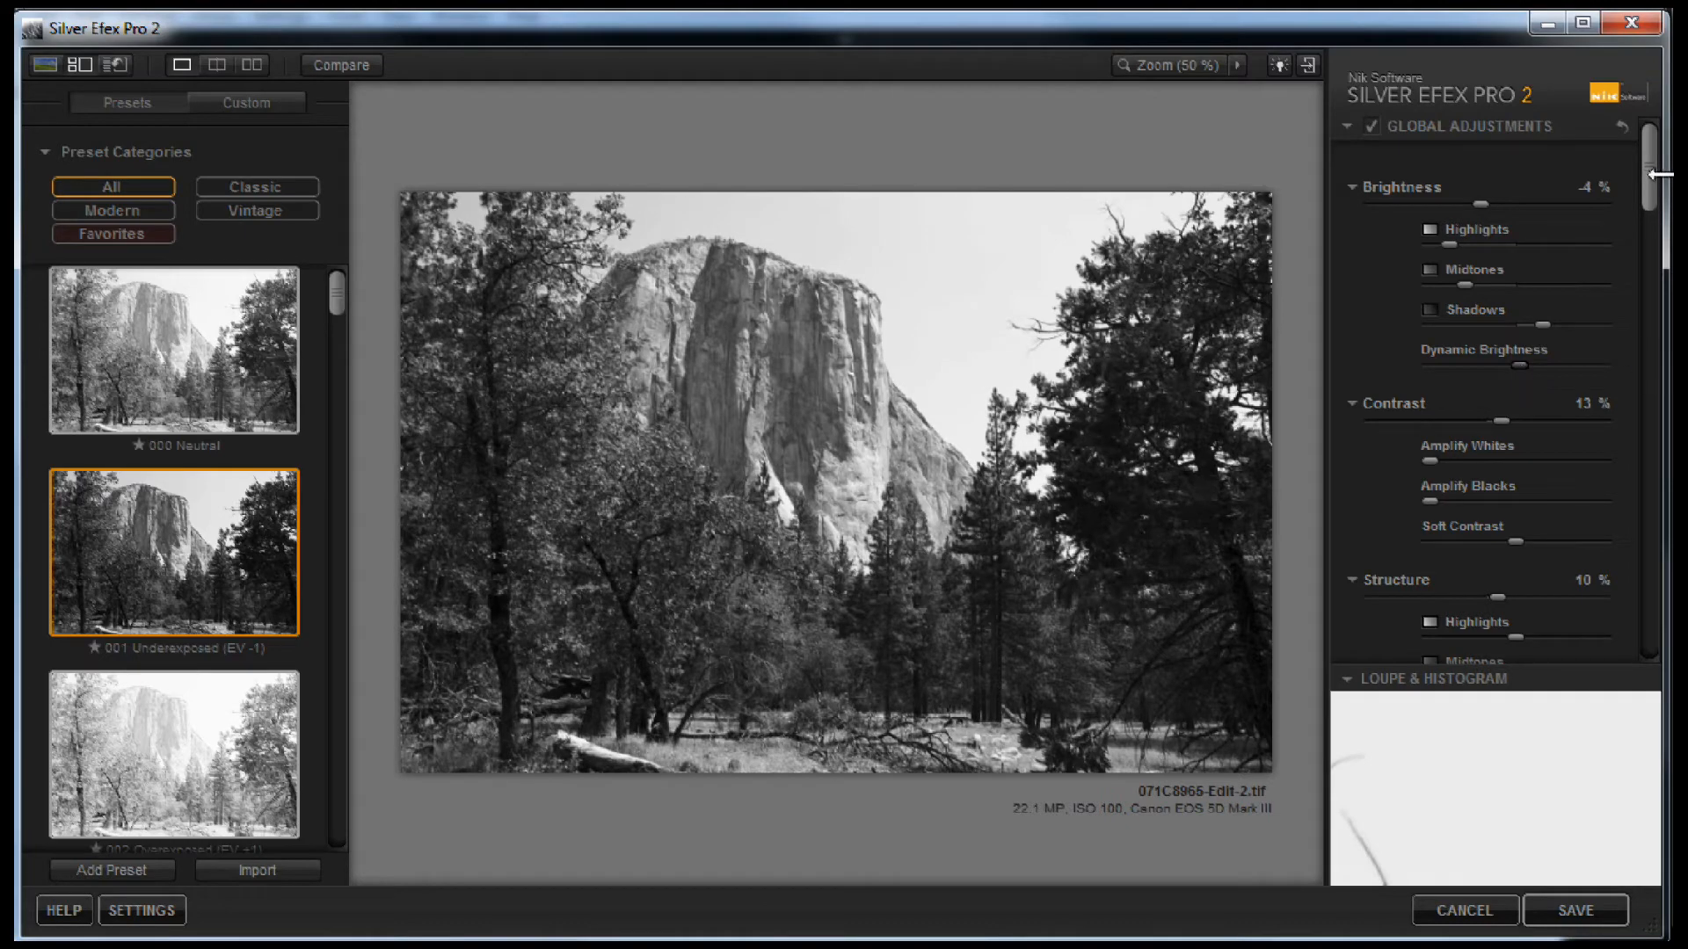
Raise the global Contrast to 28 %, increase Amplify Whites and Amplify Blacks, and slightly lower Soft Contrast.
left_click_drag(1654, 175, 1655, 210)
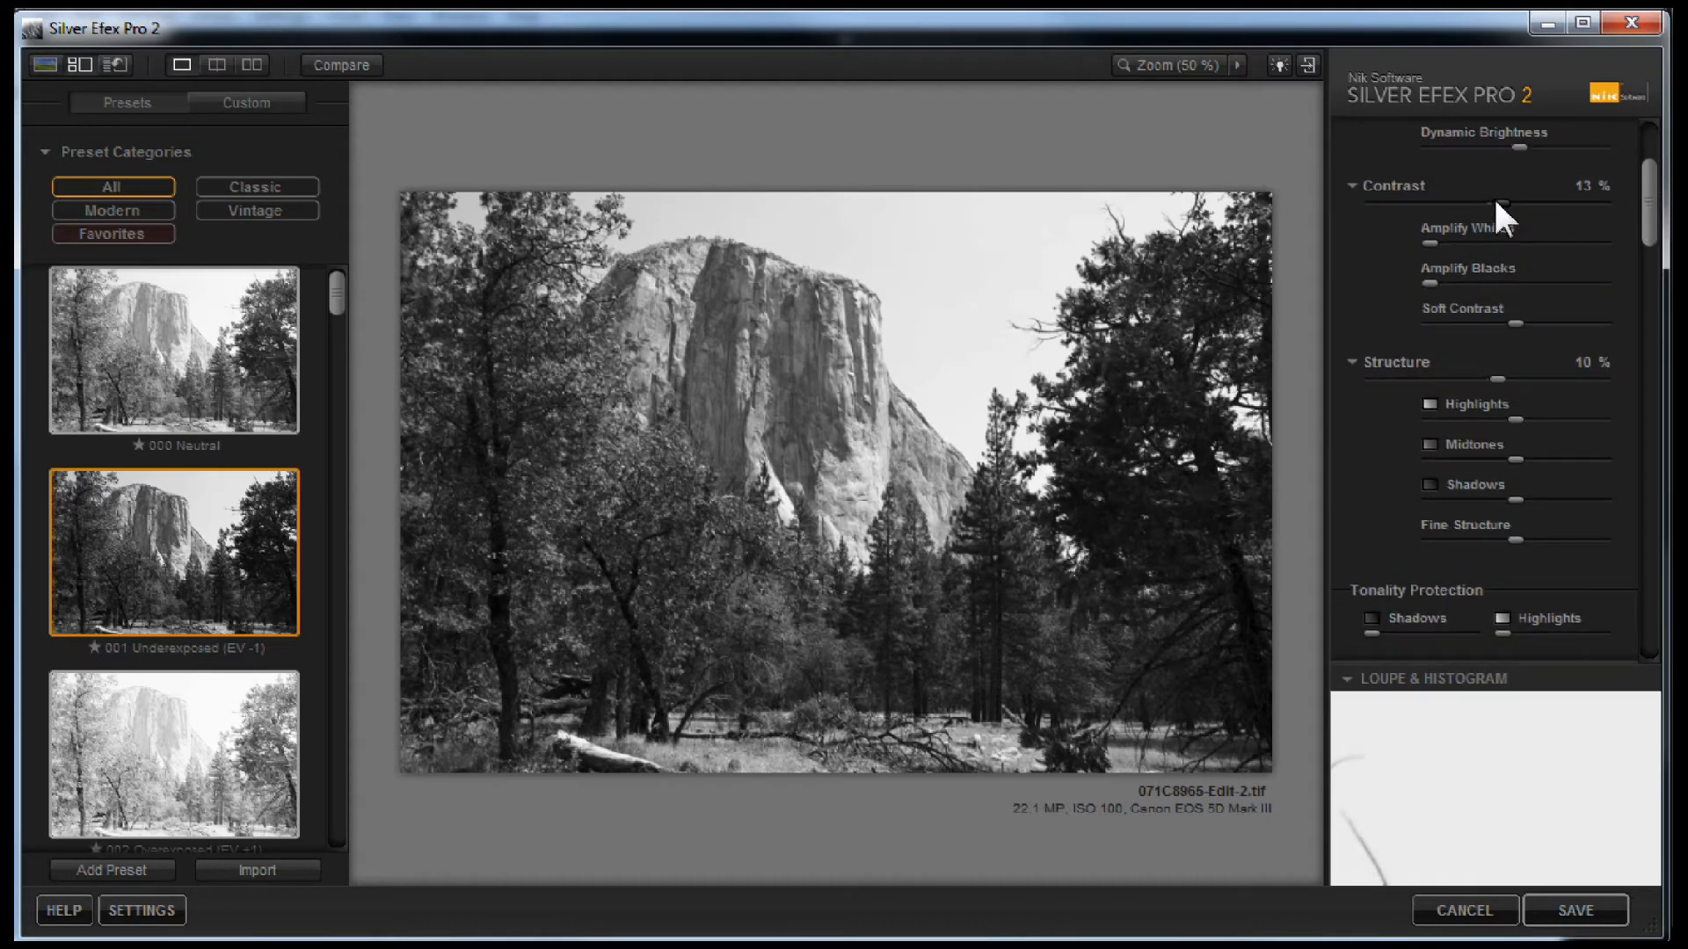
mouse_move(1494, 199)
left_mouse_down()
mouse_move(1466, 200)
mouse_move(1553, 200)
mouse_move(1515, 206)
left_mouse_up()
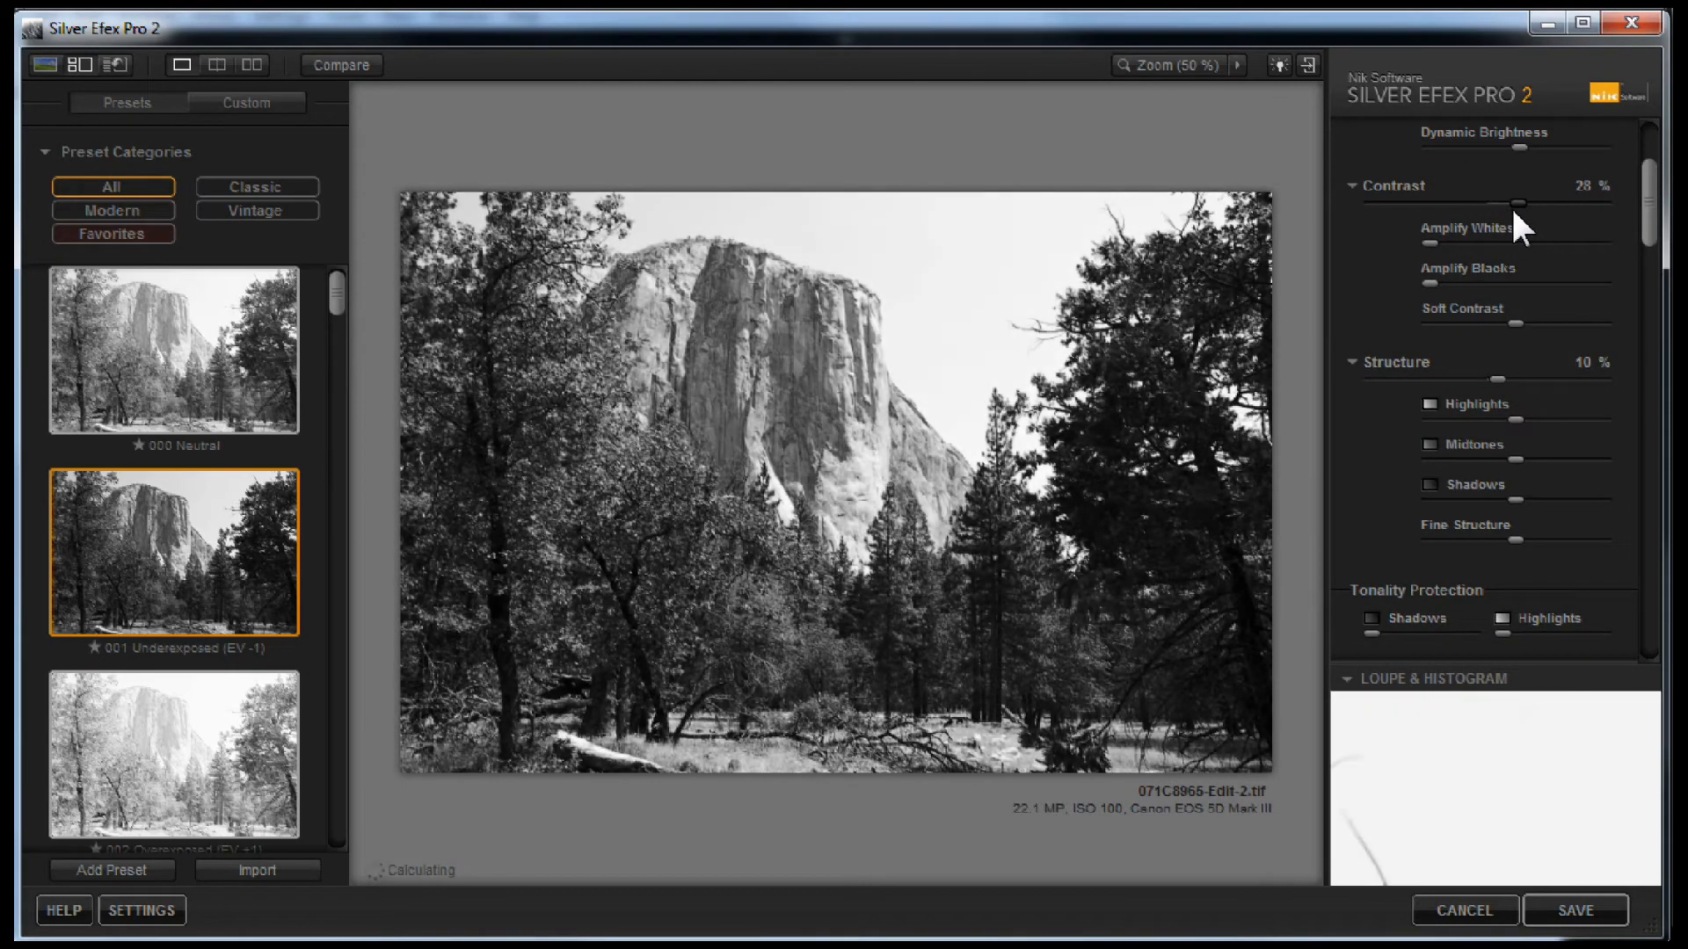
left_click_drag(1430, 242, 1487, 246)
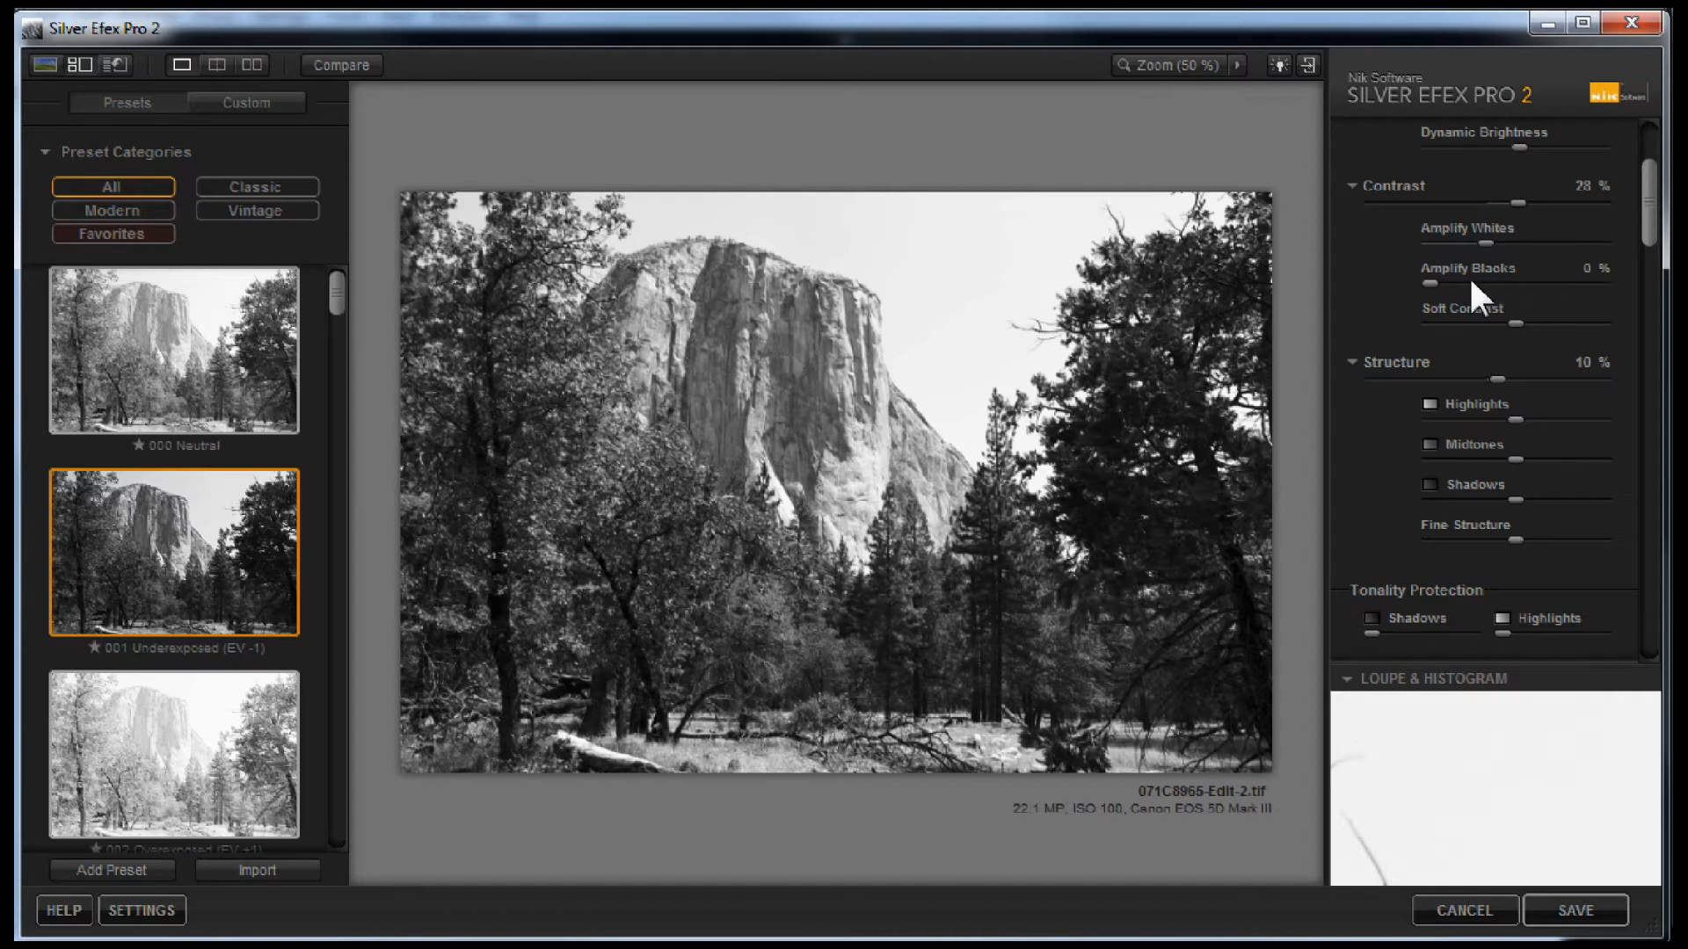
left_click_drag(1432, 282, 1518, 323)
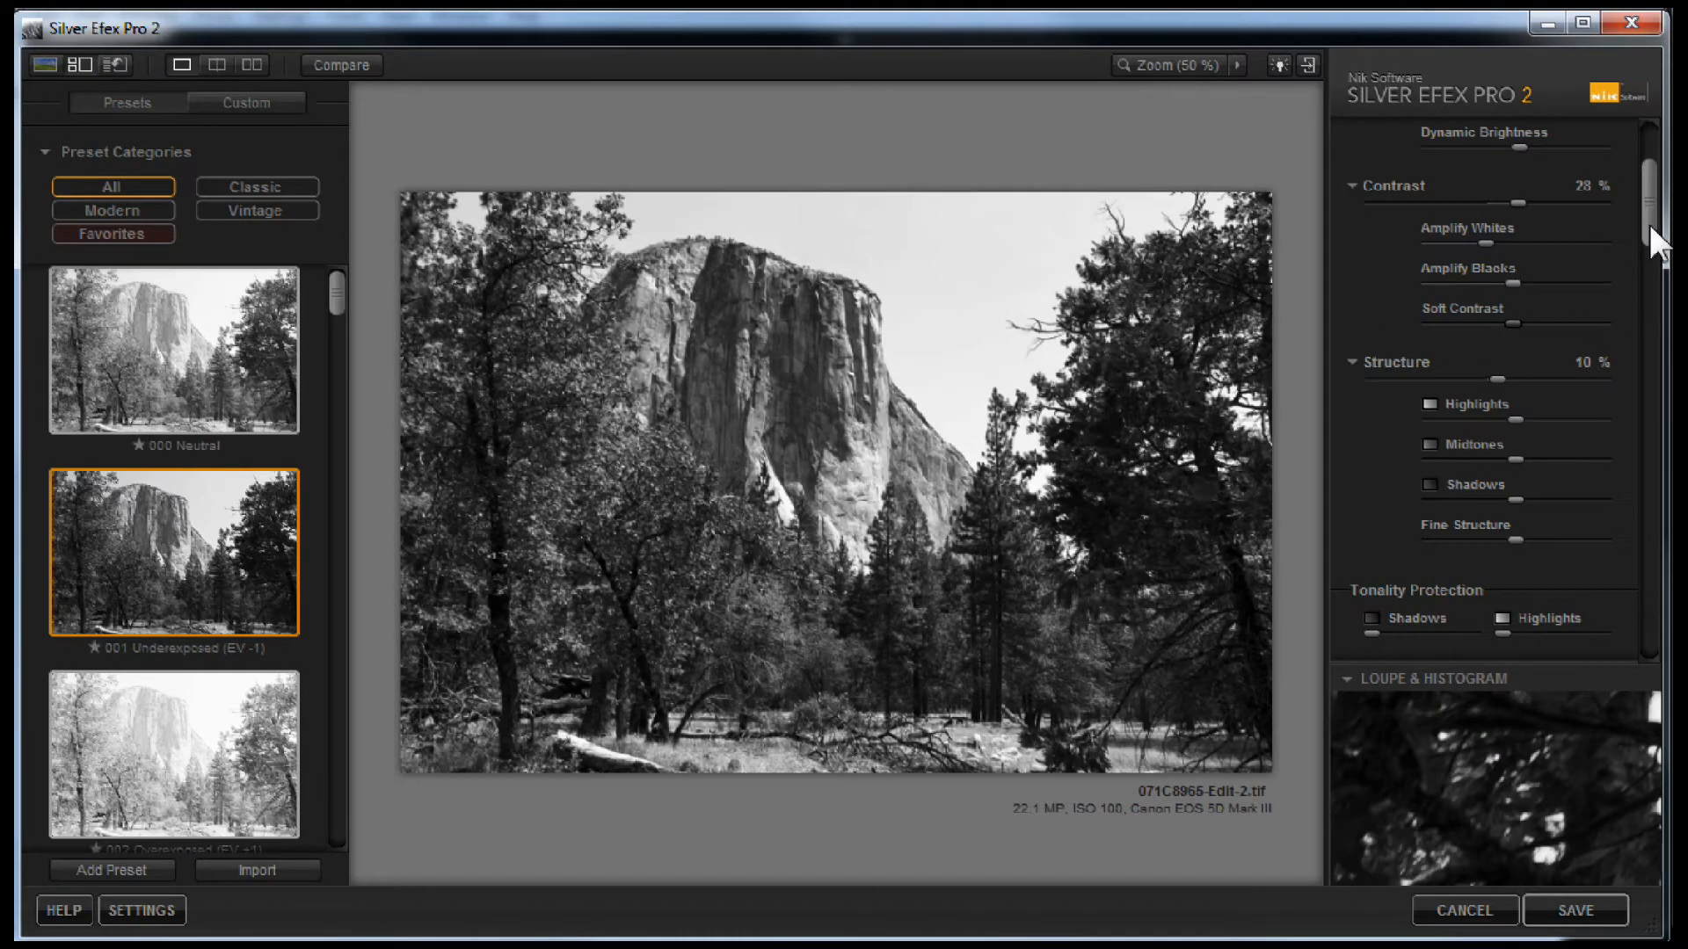
Set Structure to 11 % and raise its Highlights, Midtones, Shadows and Fine Structure values.
left_click_drag(1649, 221, 1647, 245)
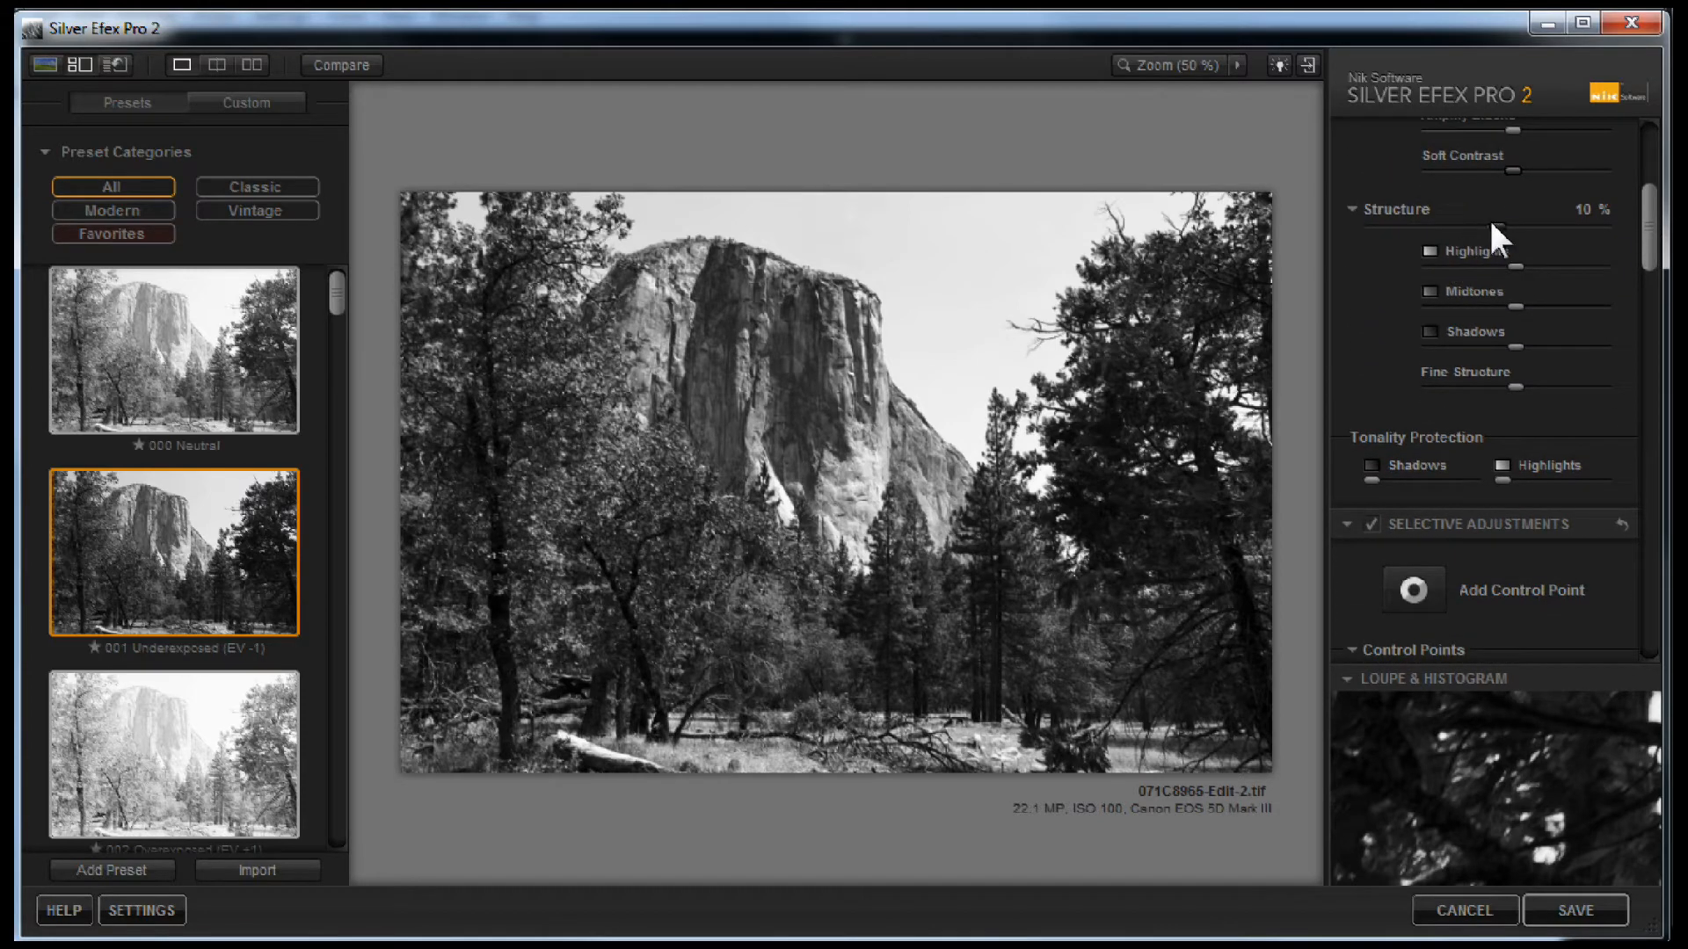
left_click_drag(1498, 226, 1575, 376)
Compare the blue, red, orange and yellow color filters, then apply the orange one and increase its Strength.
left_click_drag(1650, 233, 1653, 317)
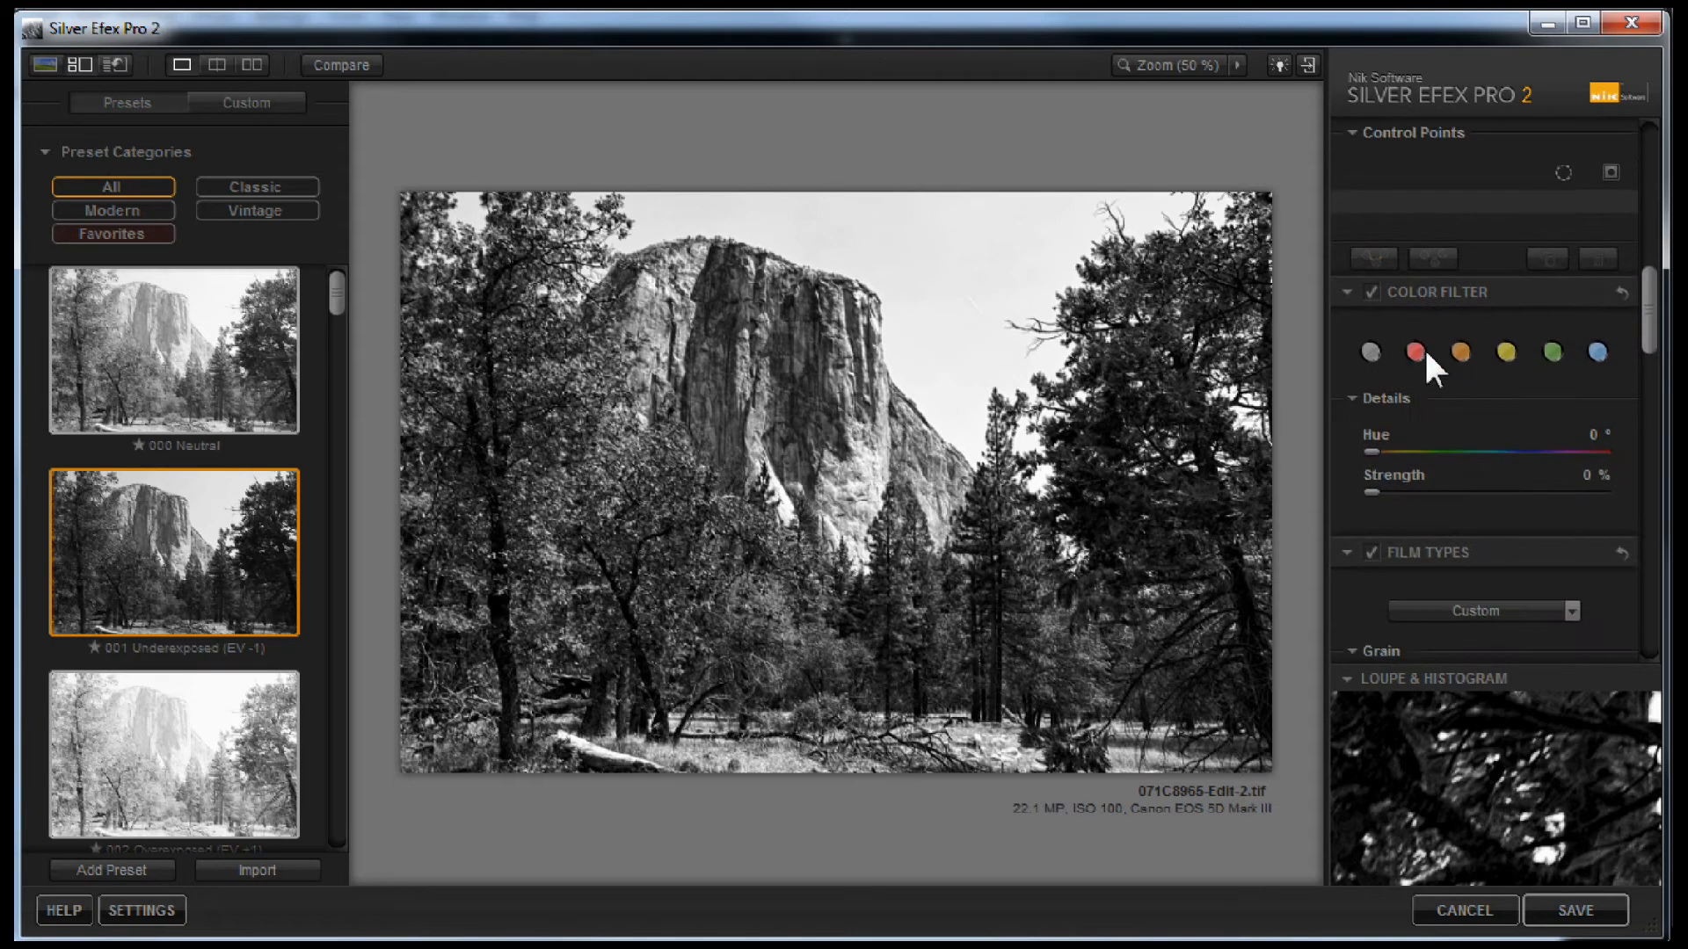
left_click(1596, 353)
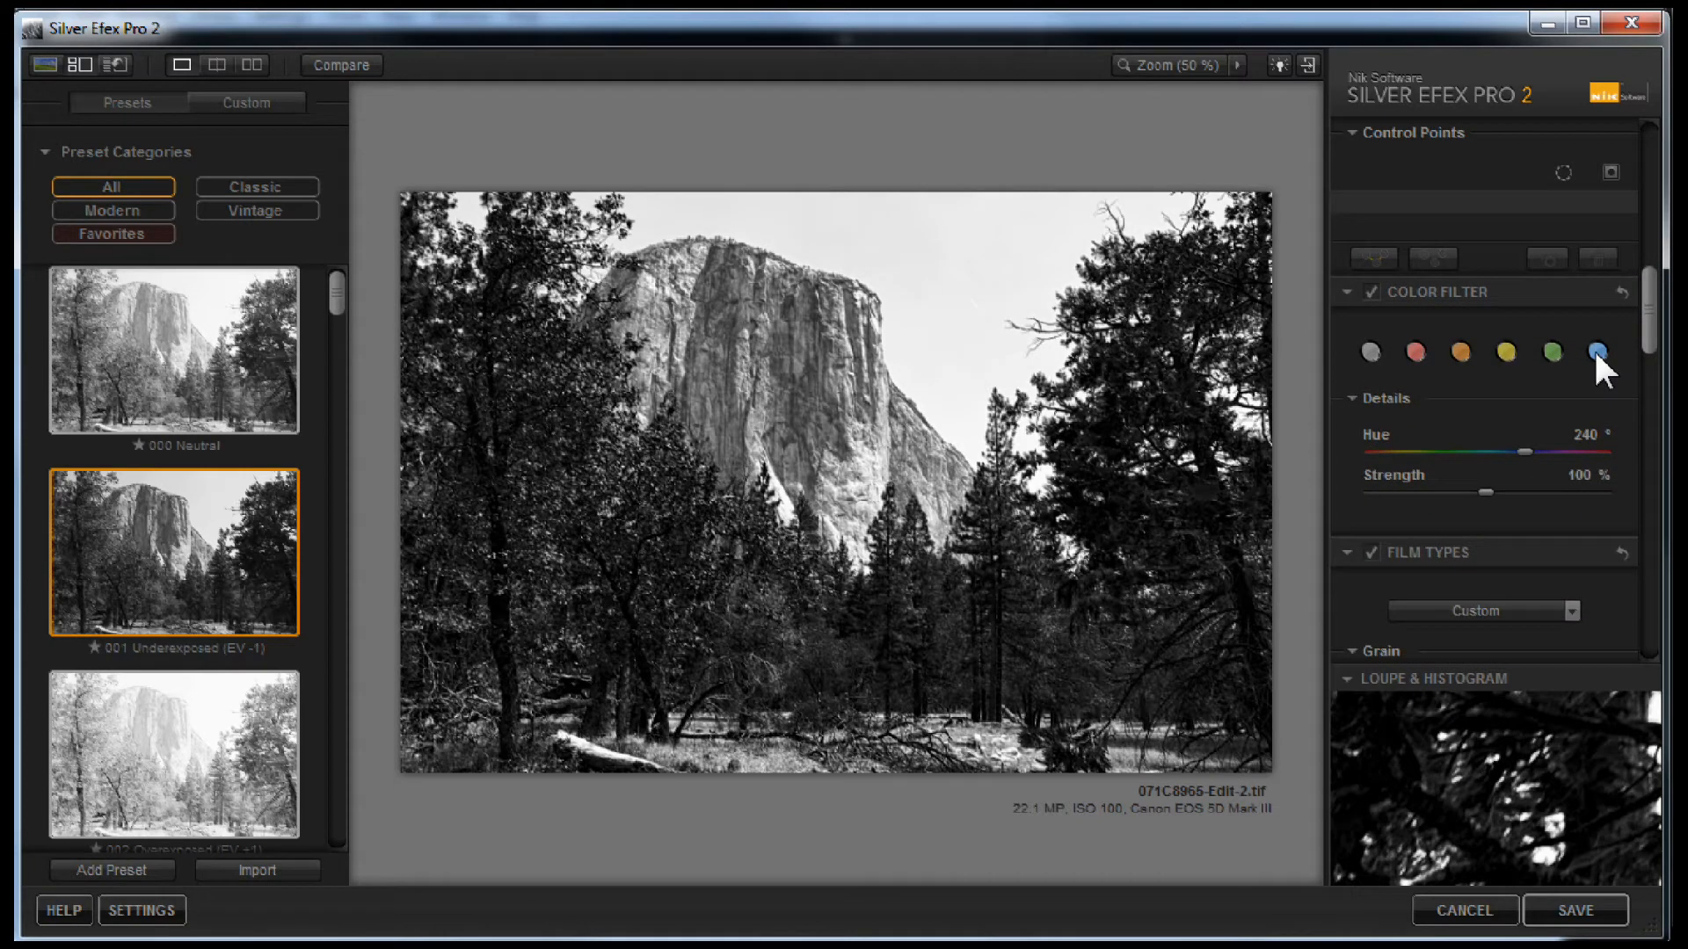
left_click(1415, 351)
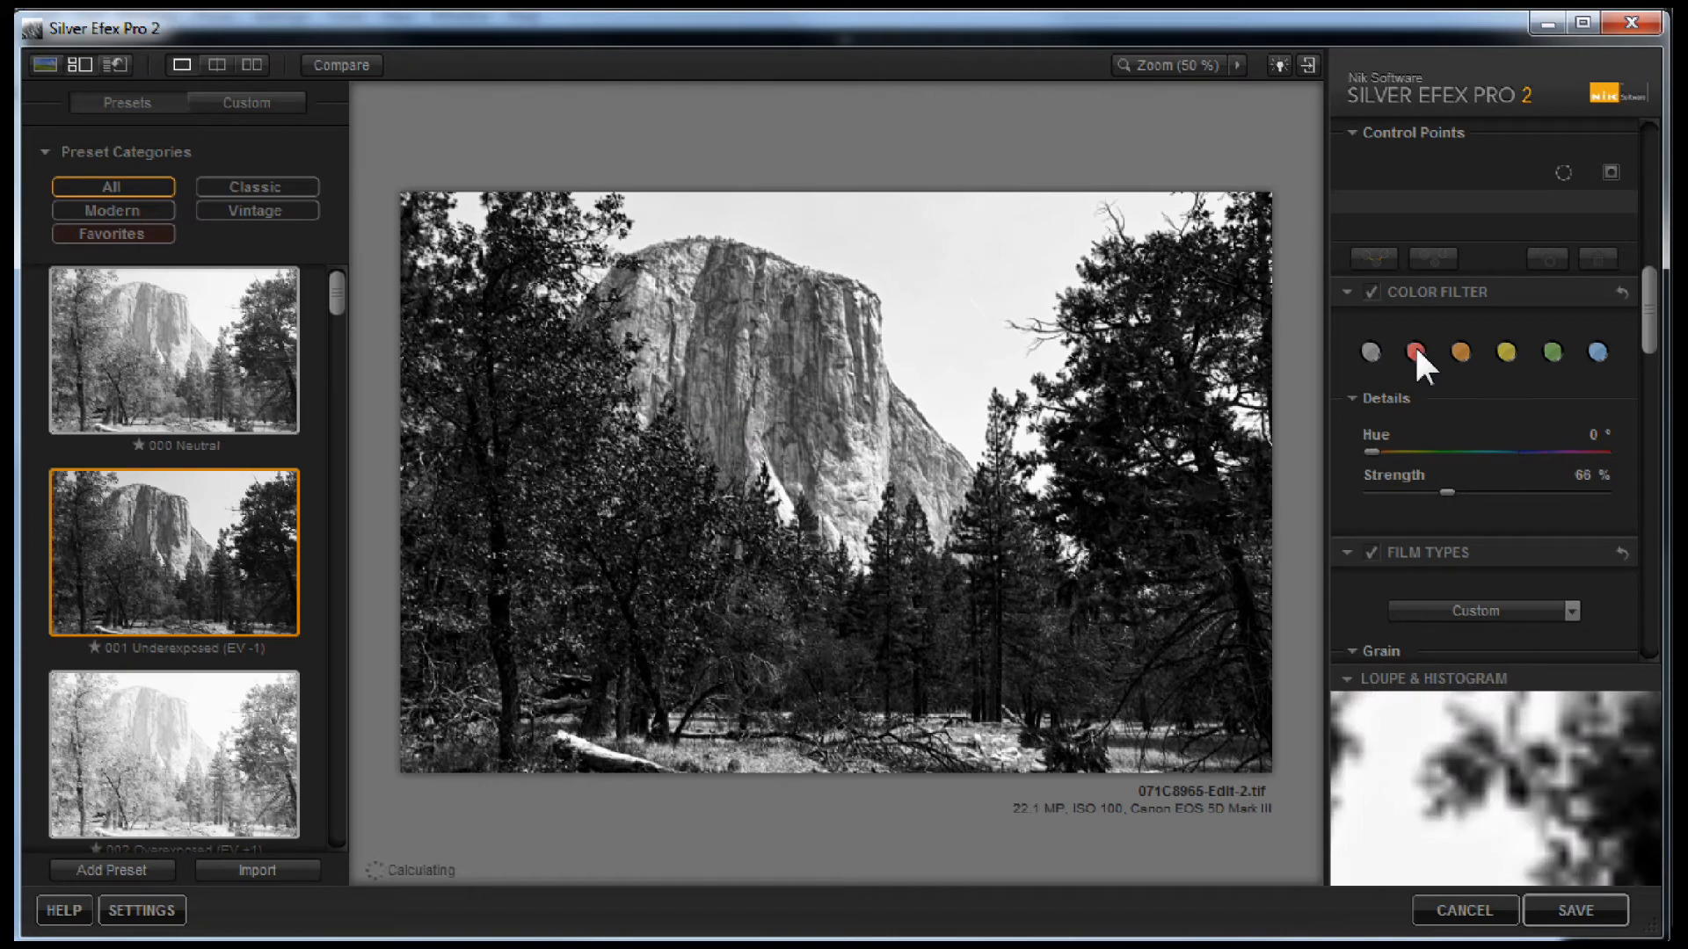
left_click(1599, 353)
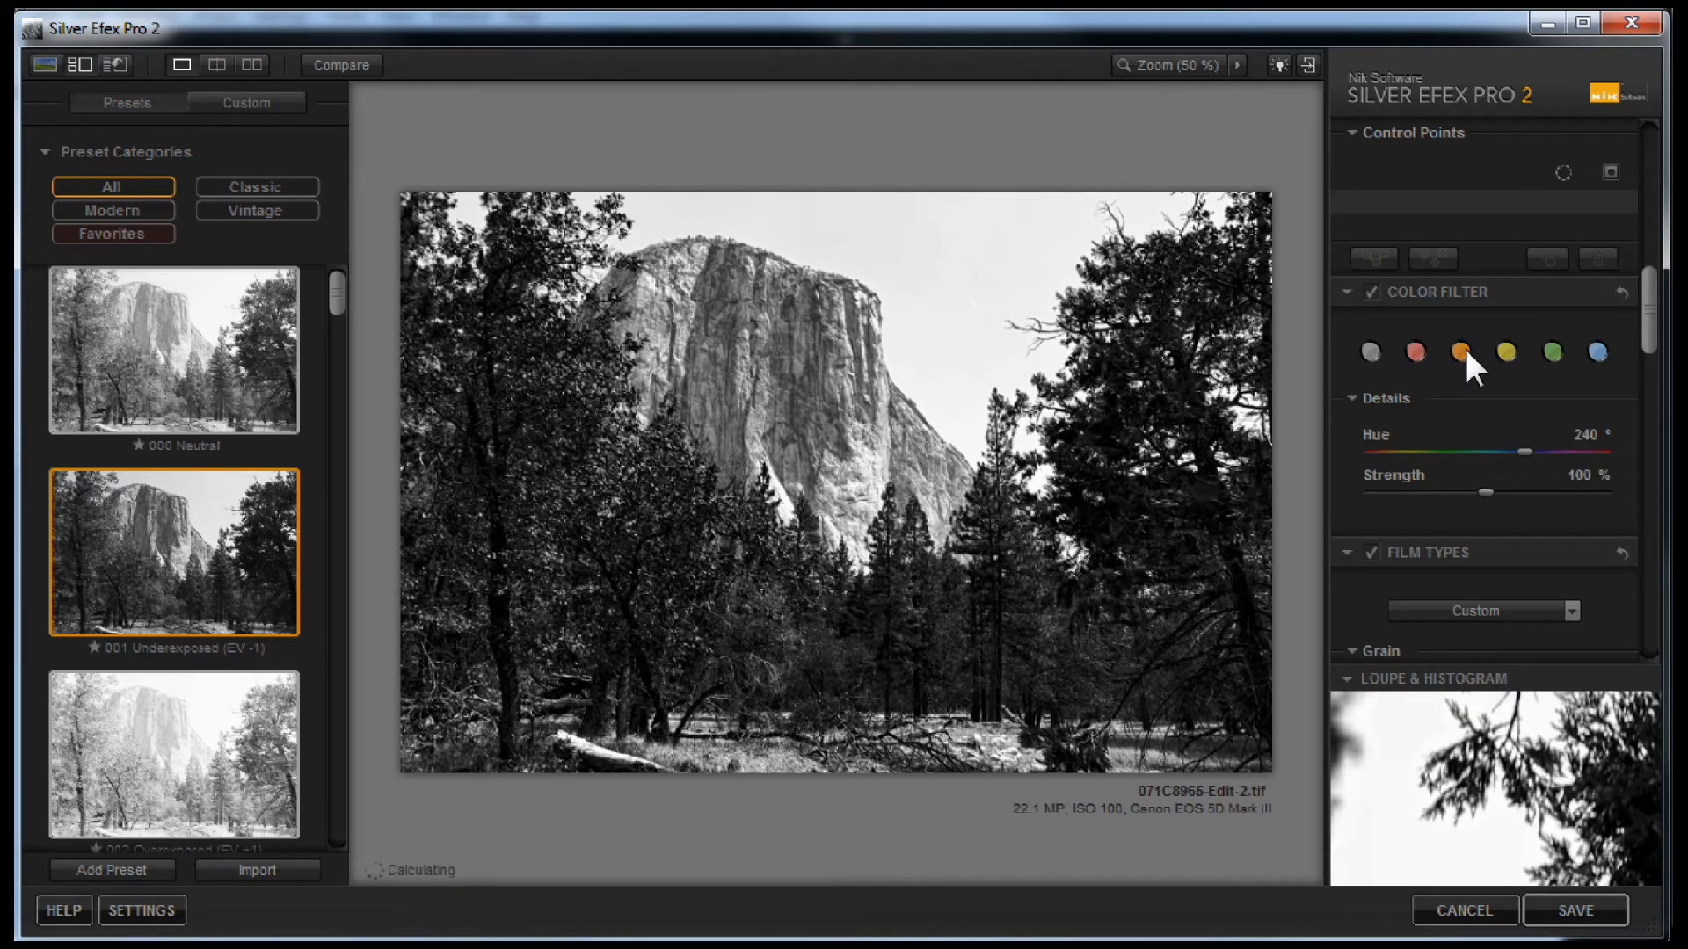
left_click(1462, 349)
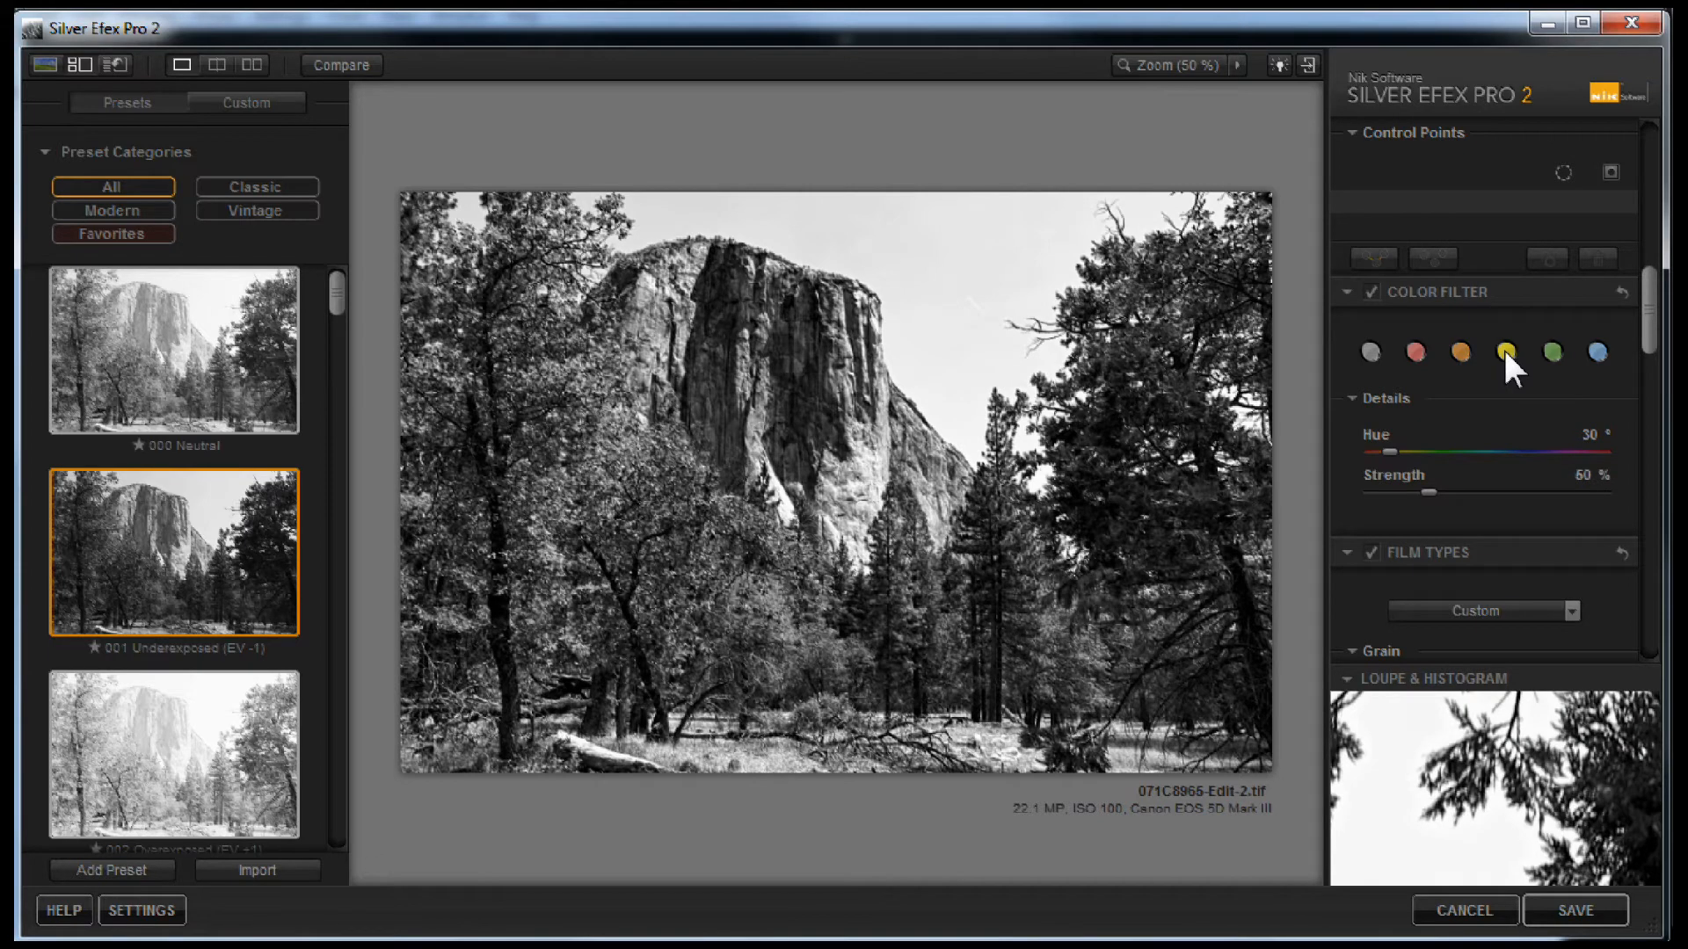
left_click(1506, 349)
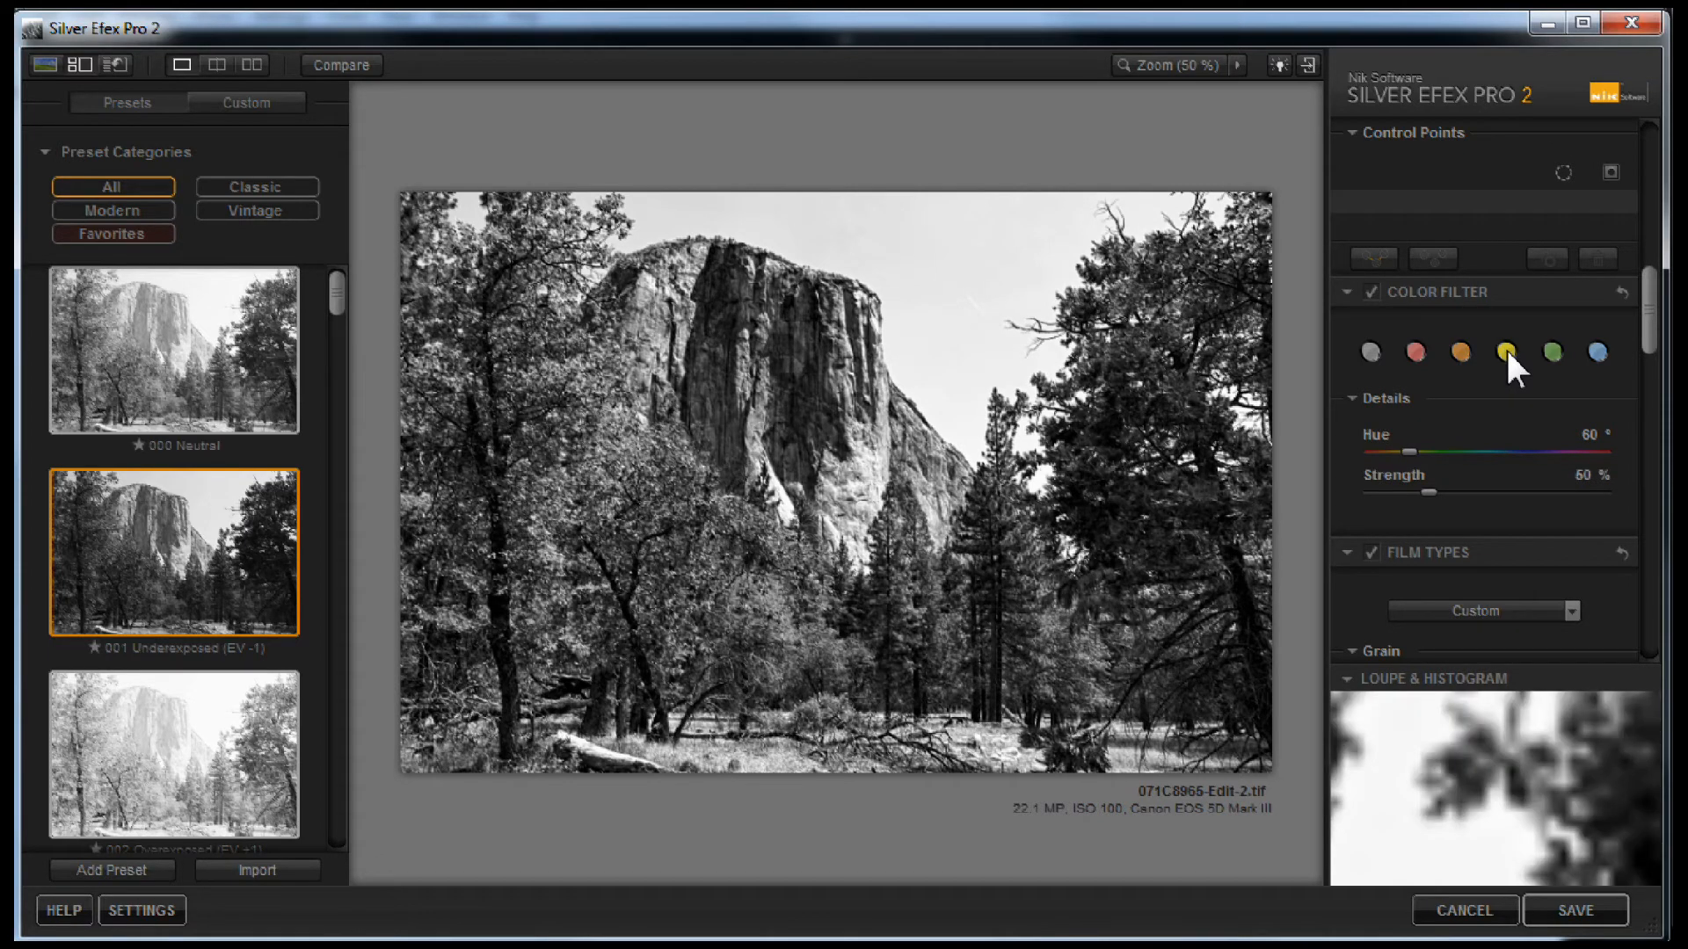
left_click(1459, 356)
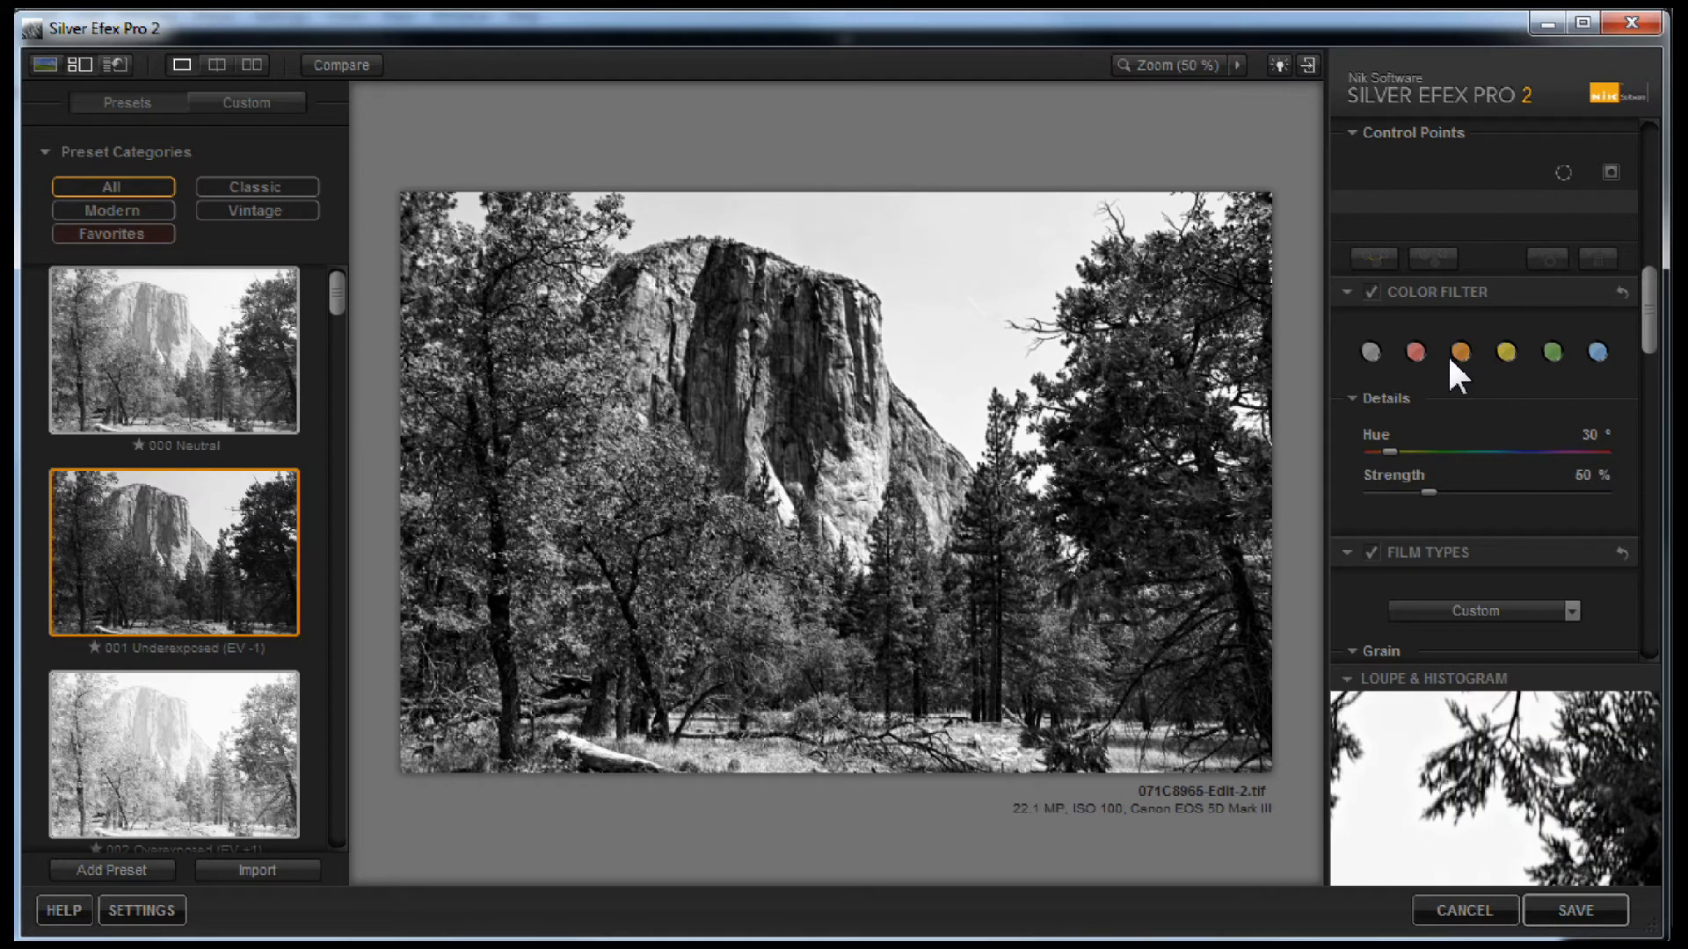
mouse_move(1425, 494)
left_mouse_down()
mouse_move(1359, 491)
mouse_move(1449, 493)
left_mouse_up()
Readjust the global Brightness to 8 % and lower Dynamic Brightness to darken the sky.
mouse_move(1654, 318)
left_mouse_down()
mouse_move(1653, 347)
mouse_move(1651, 299)
left_mouse_up()
left_click_drag(1650, 236, 1650, 149)
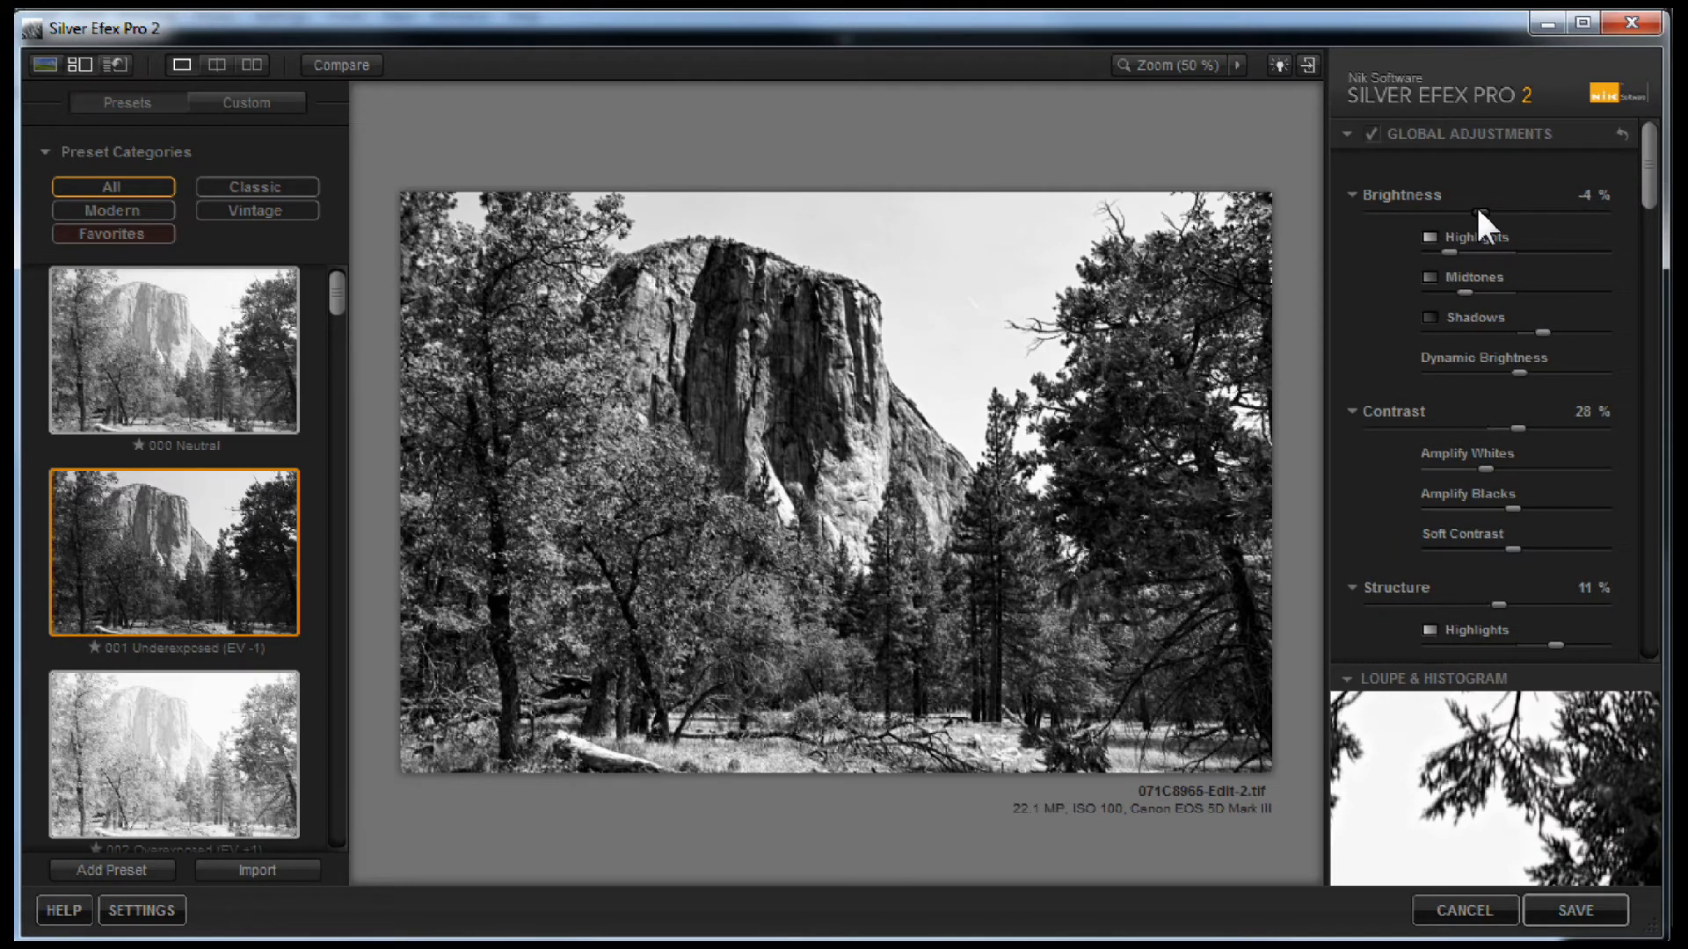
left_click_drag(1477, 212, 1450, 252)
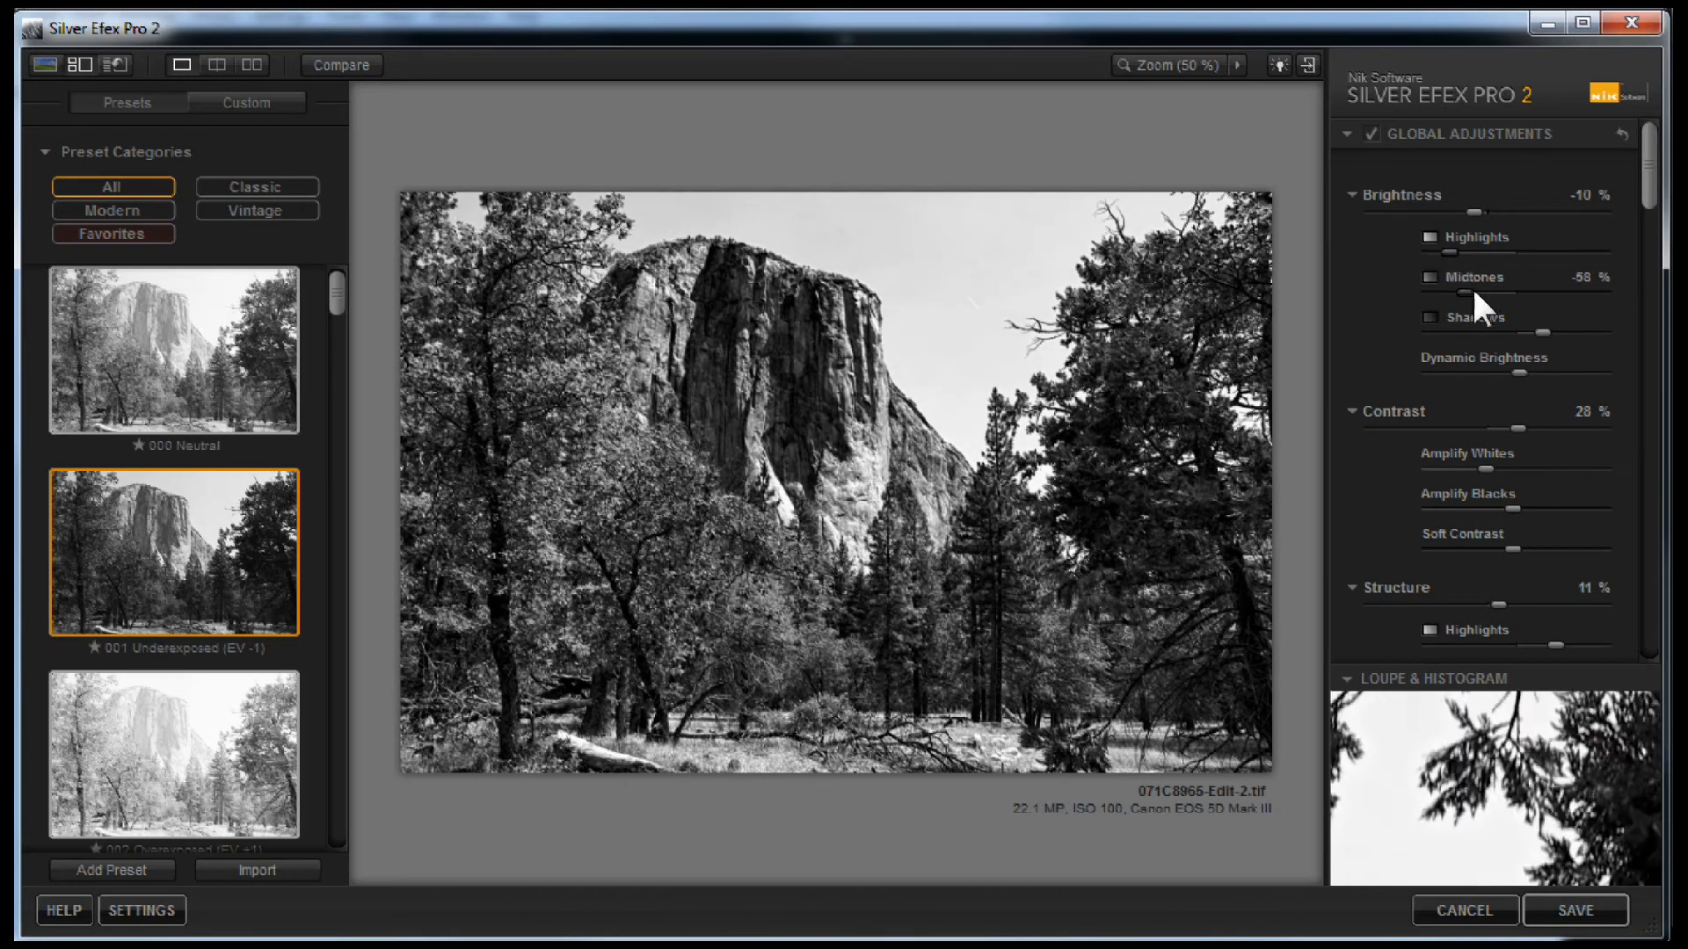
mouse_move(1519, 369)
left_mouse_down()
mouse_move(1473, 370)
mouse_move(1487, 371)
left_mouse_up()
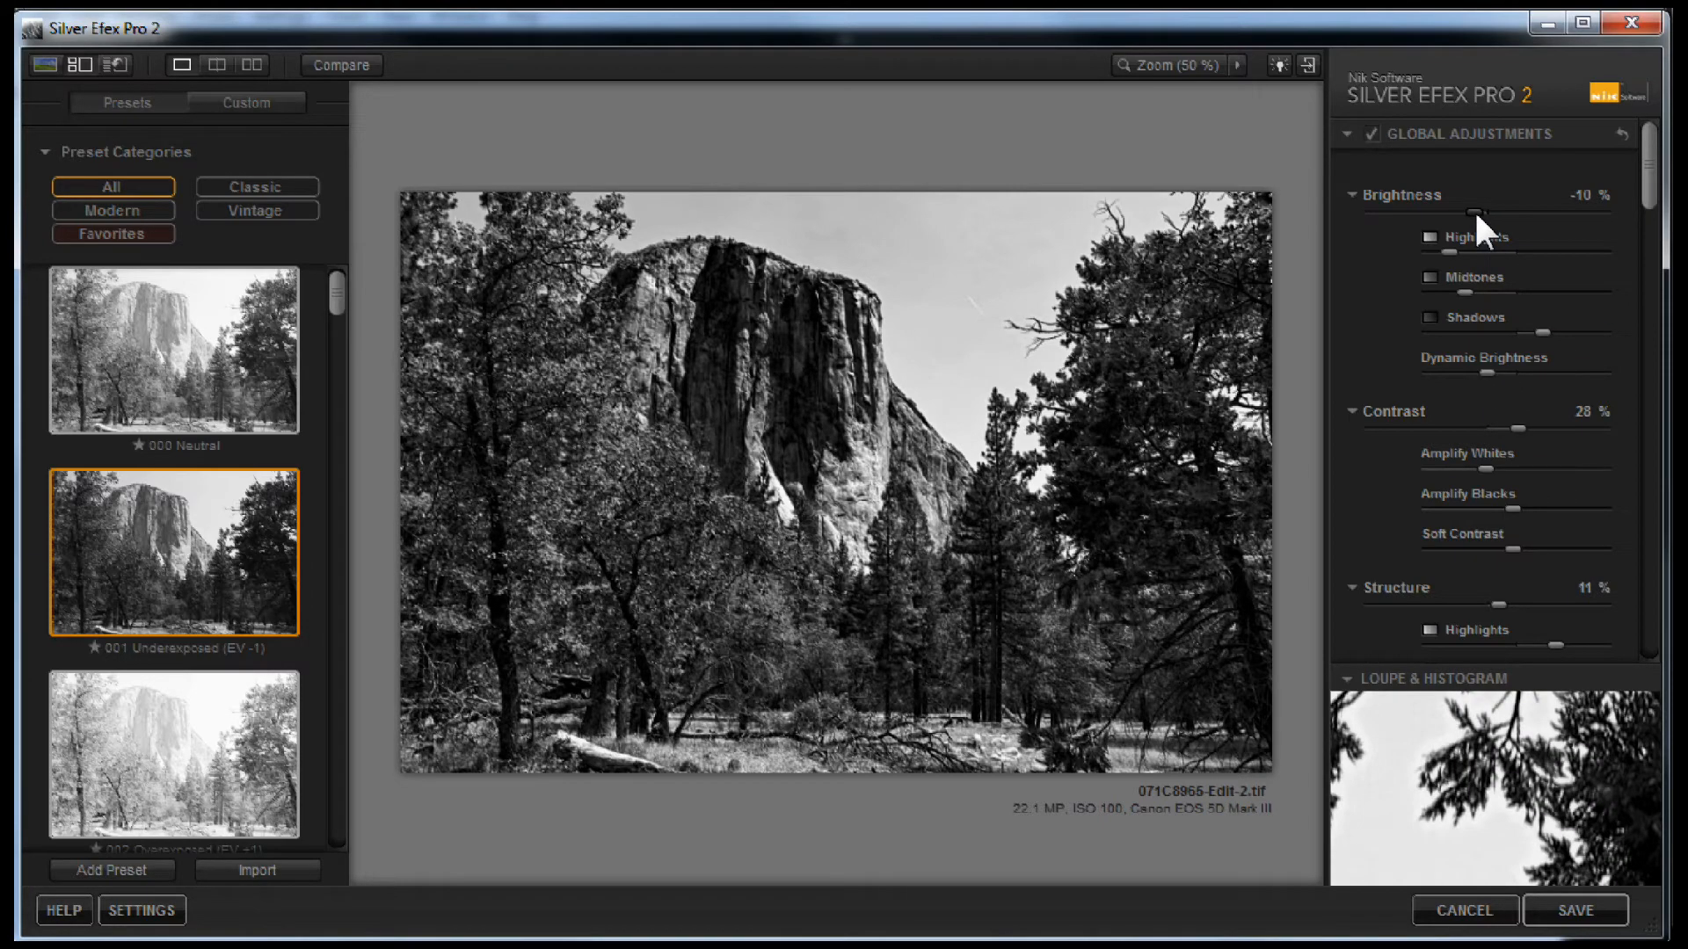
left_click_drag(1475, 209, 1494, 209)
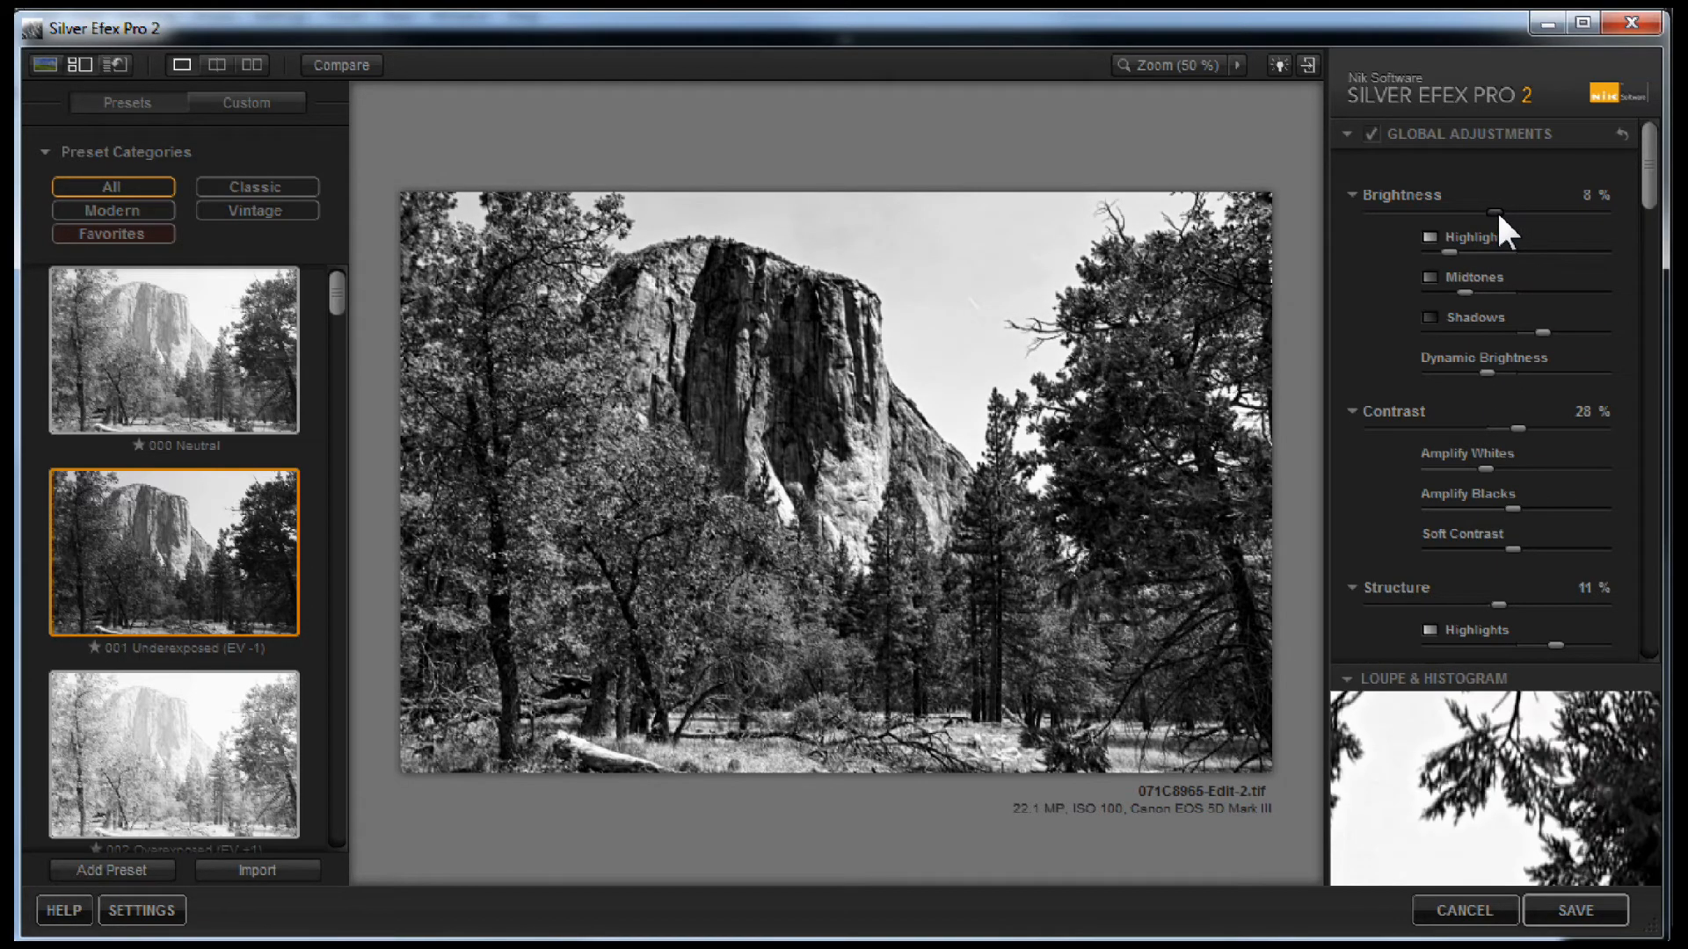
Reduce the overall Structure amount in the global adjustments.
scroll(1655, 214, "down", 2)
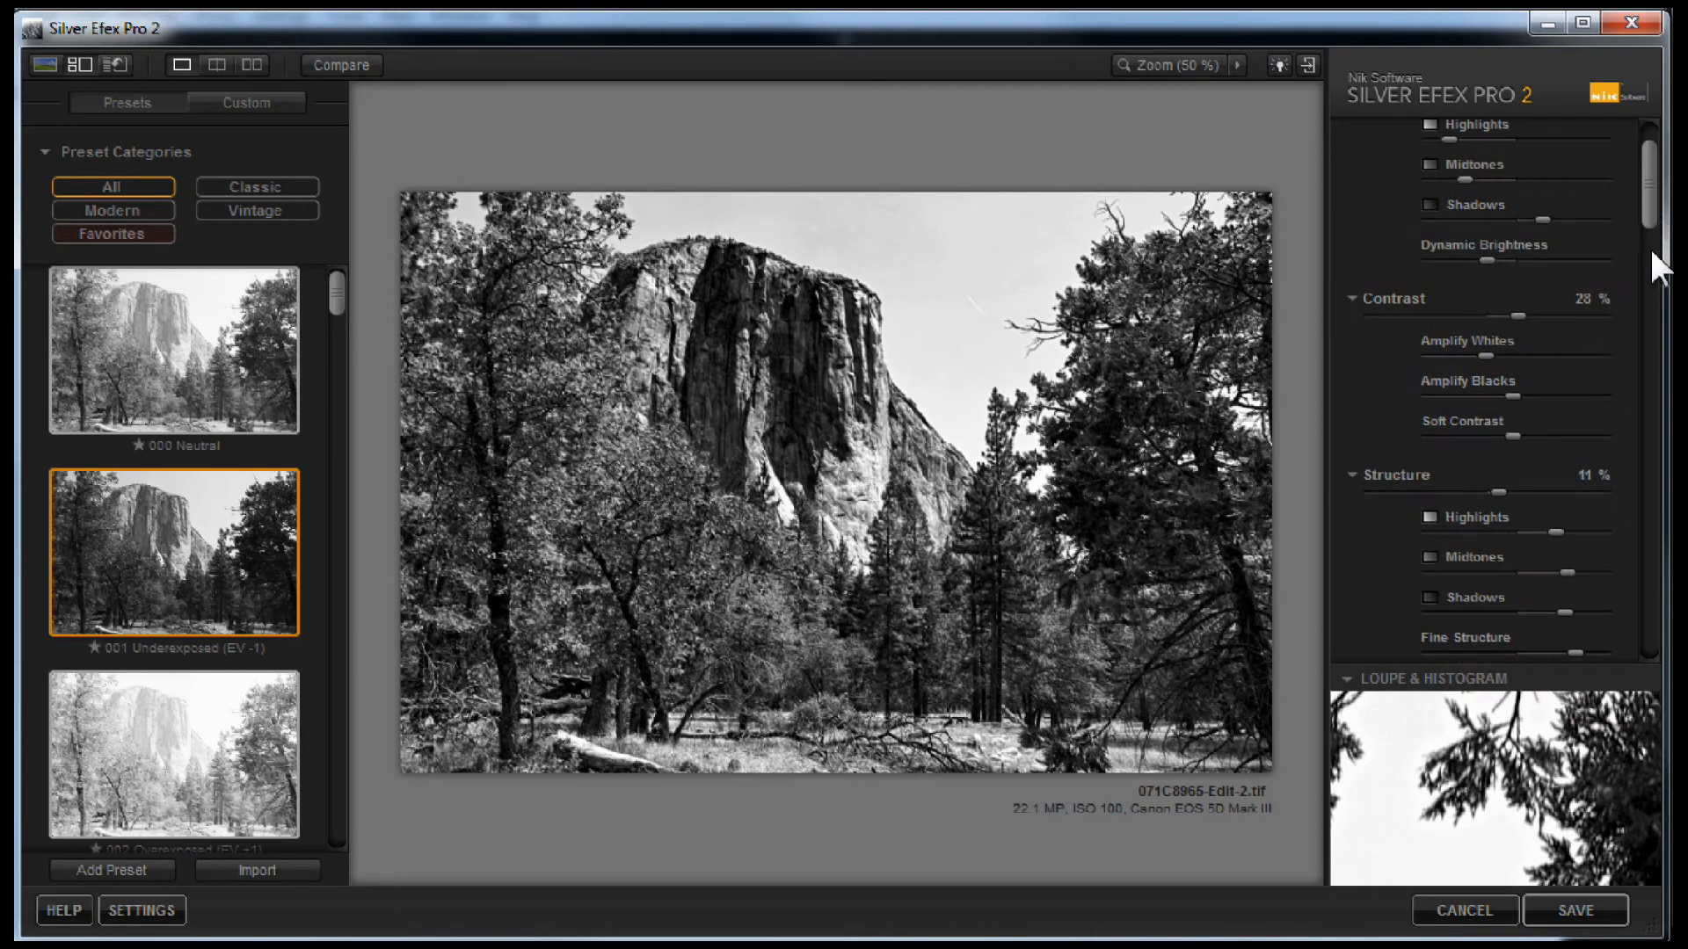
mouse_move(1494, 494)
left_mouse_down()
mouse_move(1461, 495)
mouse_move(1522, 495)
mouse_move(1470, 494)
left_mouse_up()
scroll(1640, 211, "down", 5)
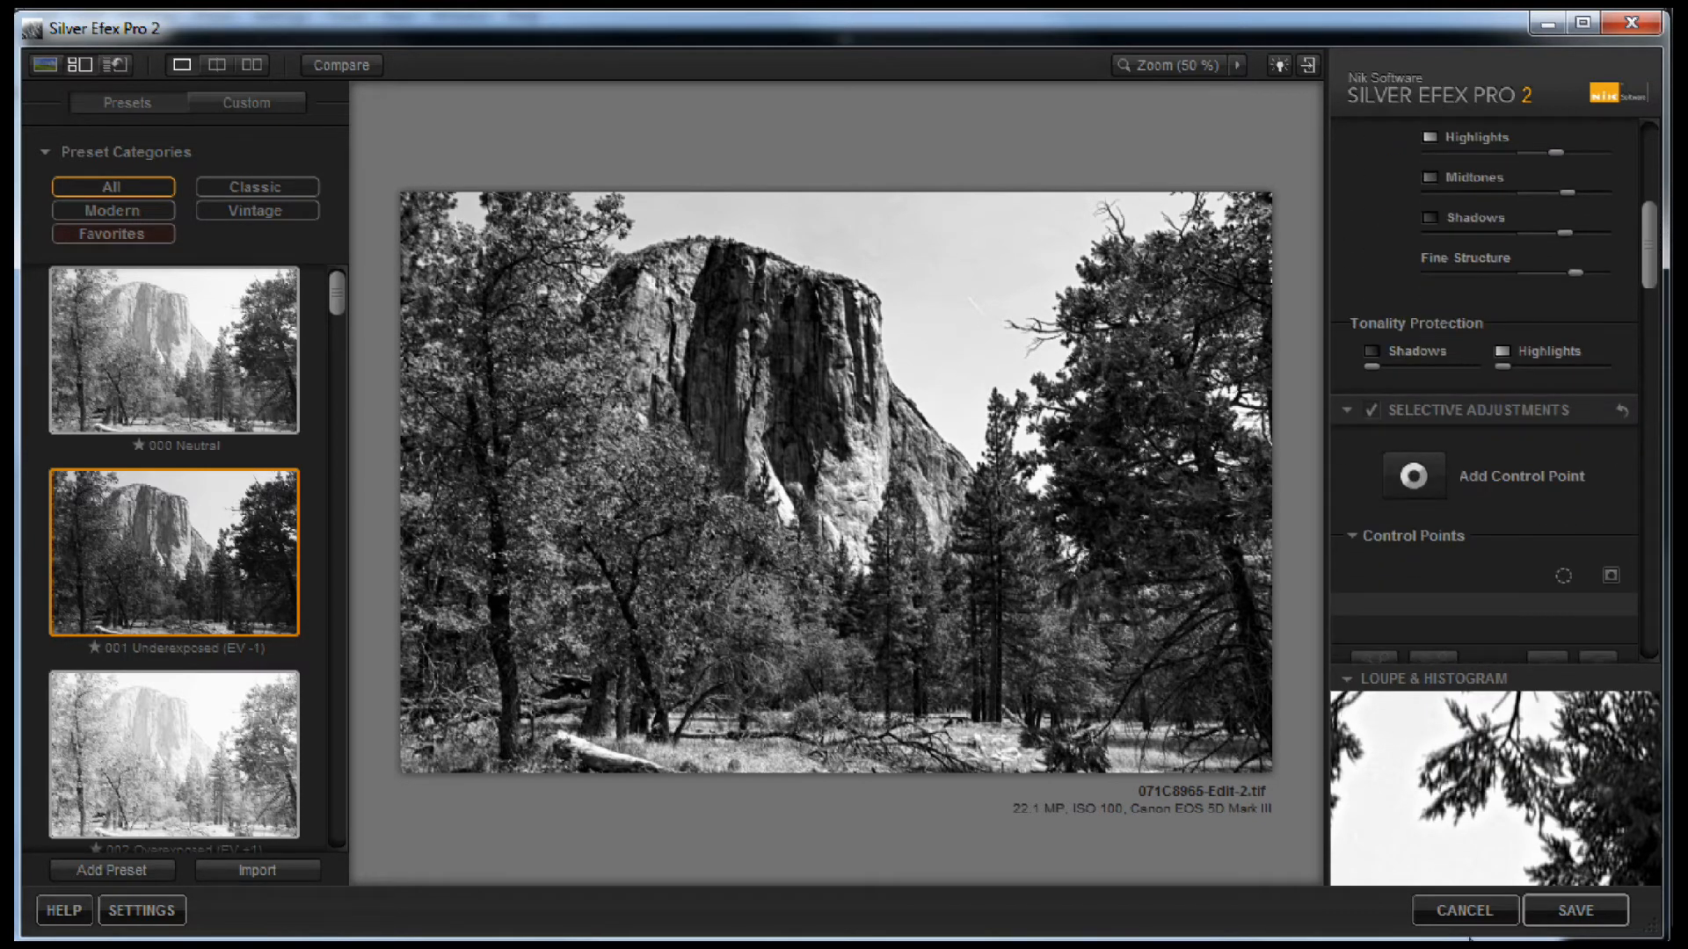
Preview the dark and light tonal zones on the photo, then save the black-and-white conversion back to Lightroom.
mouse_move(1396, 872)
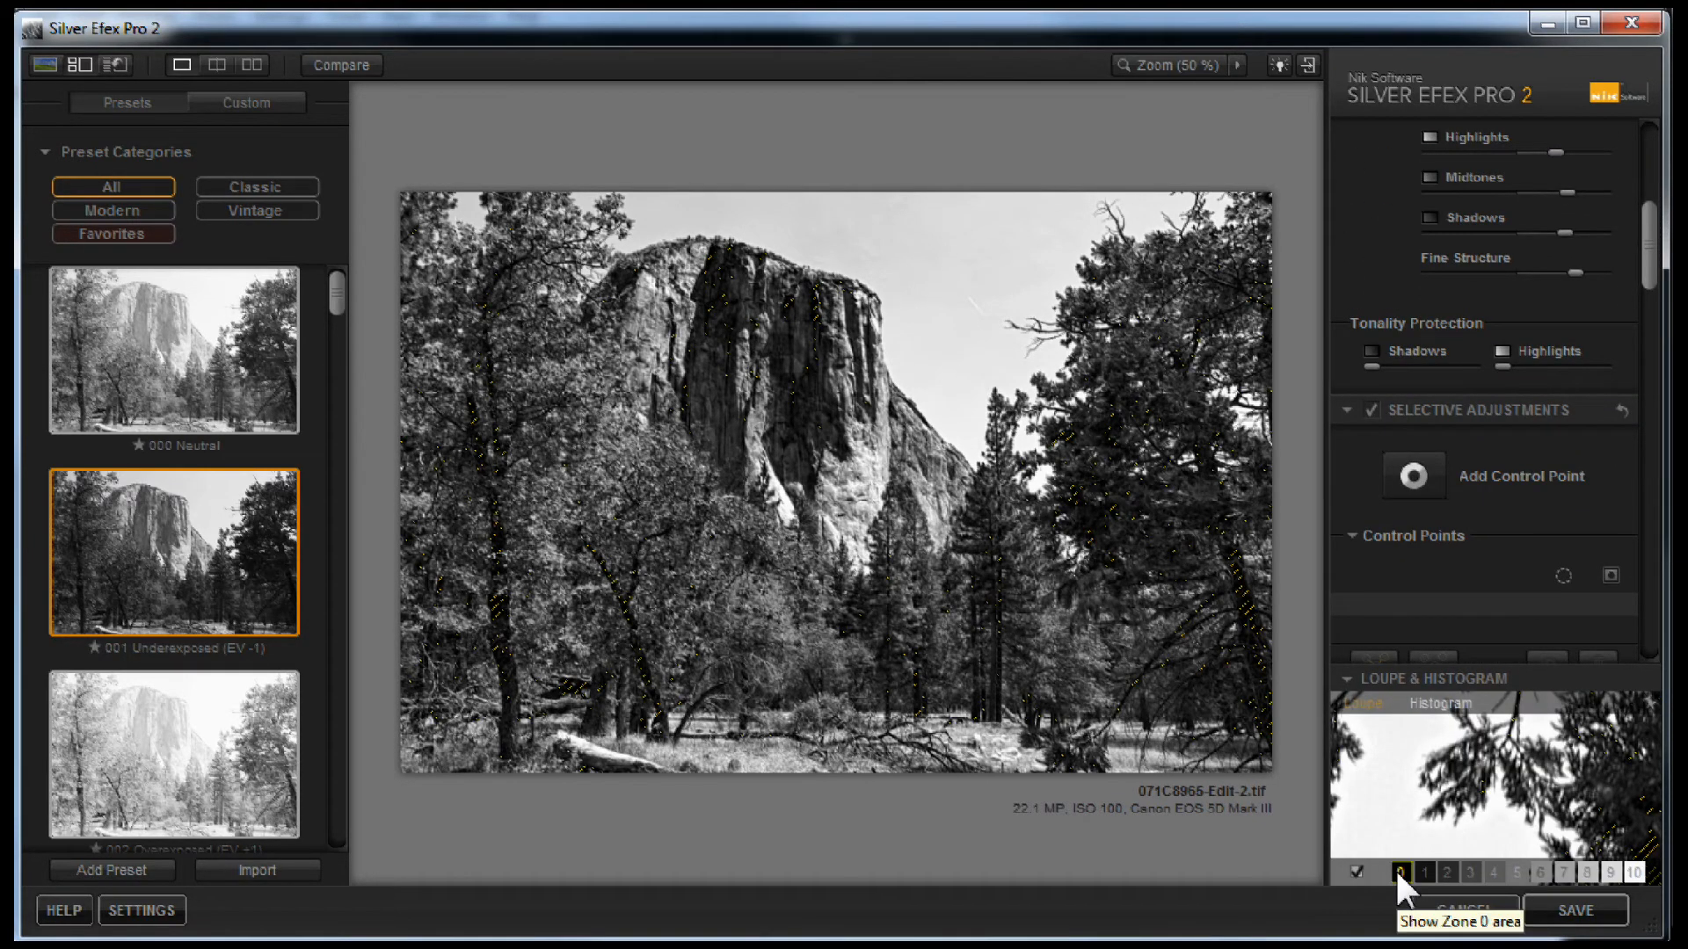
mouse_move(1470, 873)
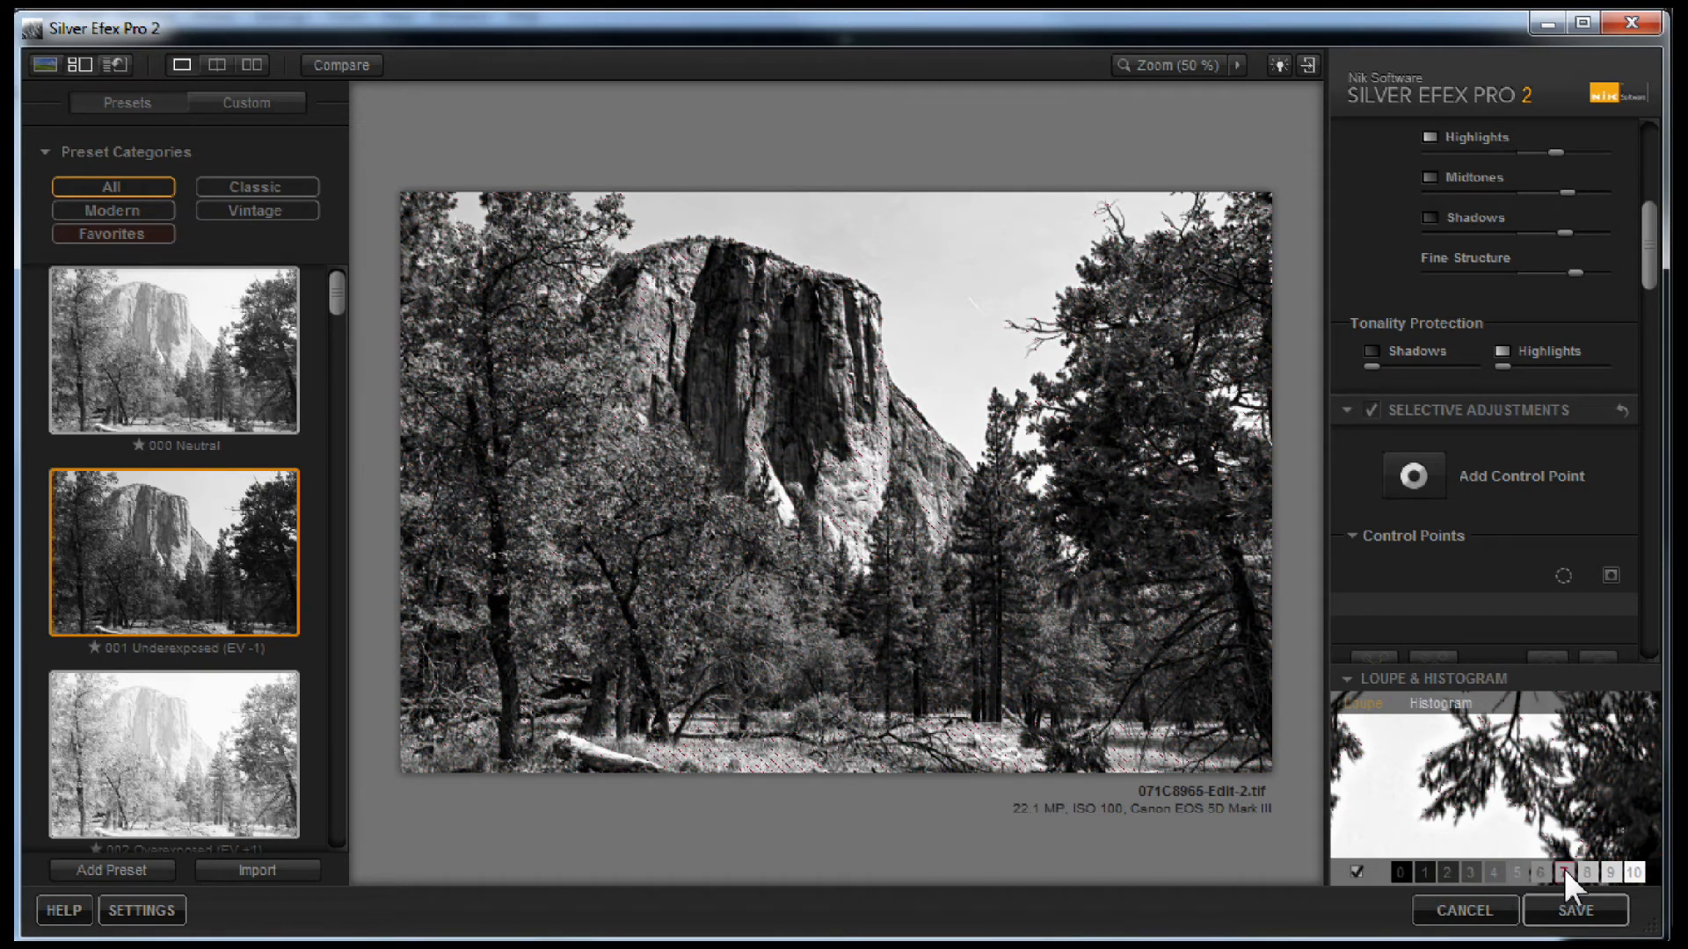
mouse_move(1607, 870)
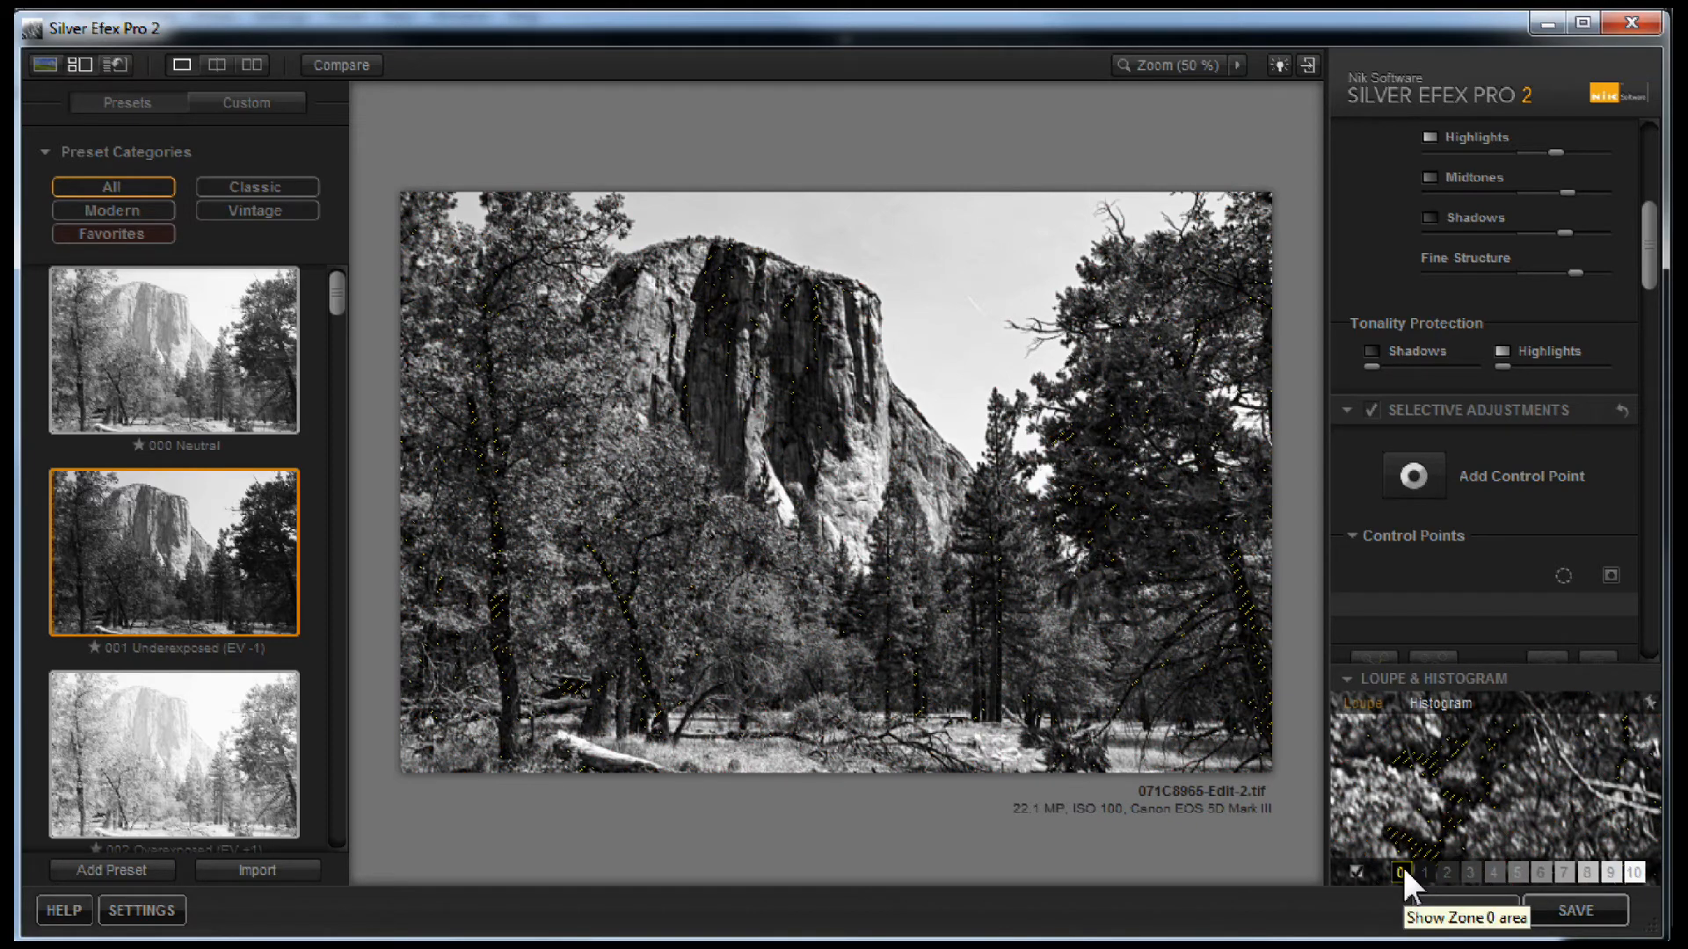
left_click(1560, 912)
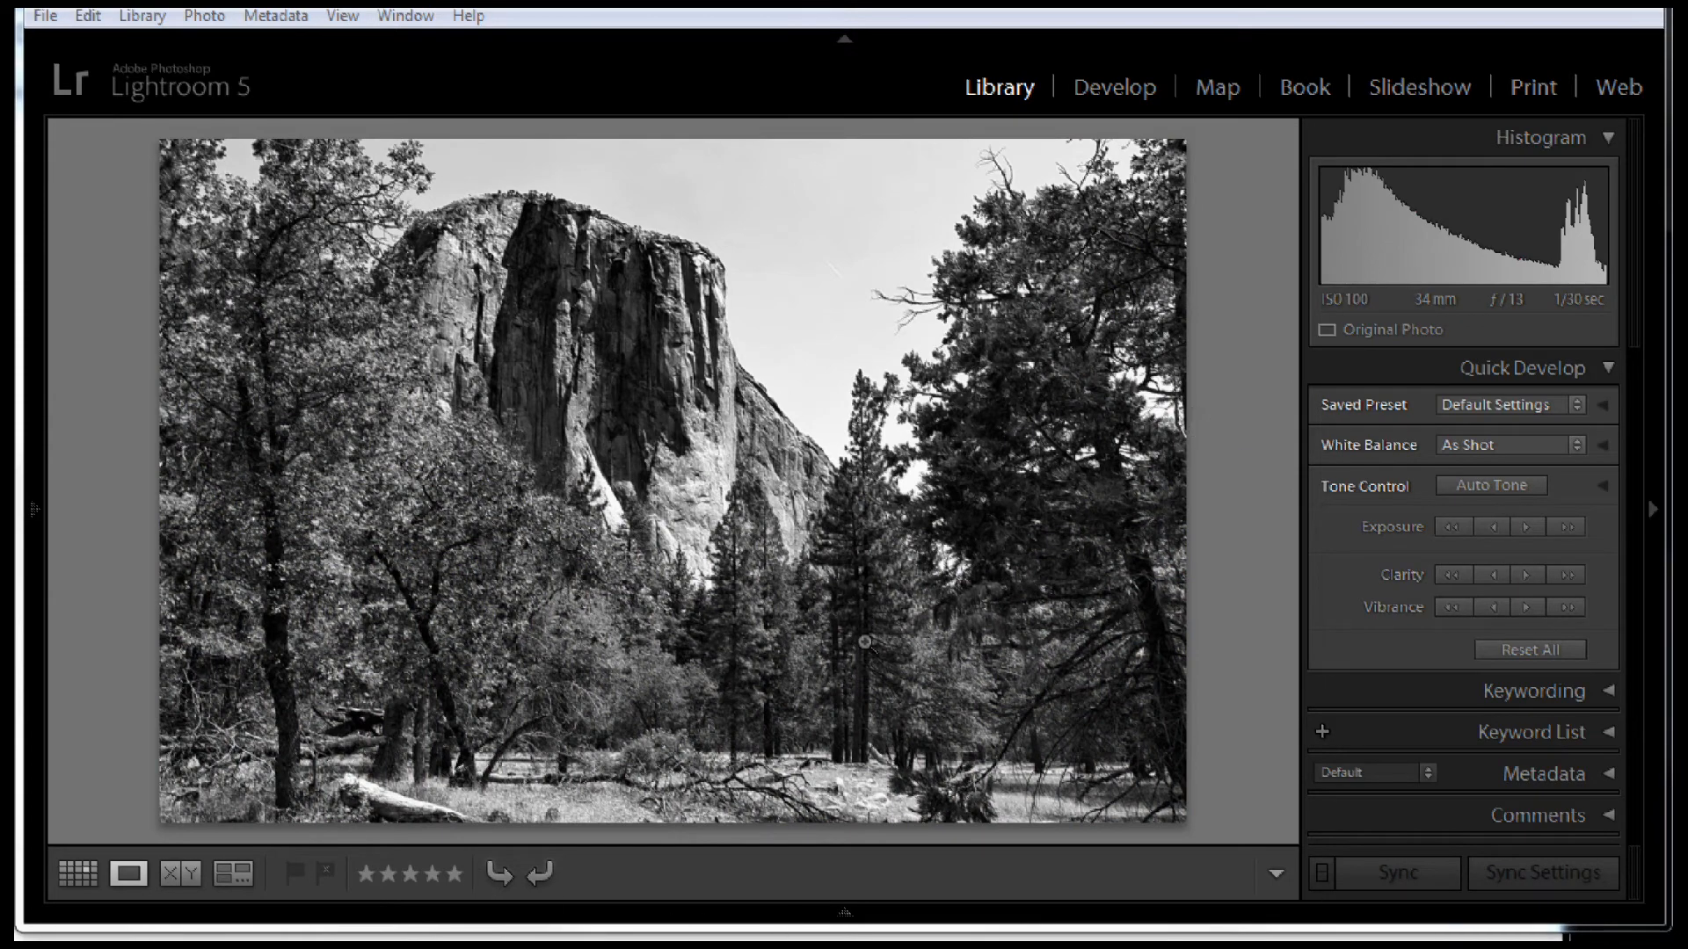
In Lightroom's Develop module, lower the converted photo's Highlights to -74 and set Exposure to +0.12.
left_click(1129, 88)
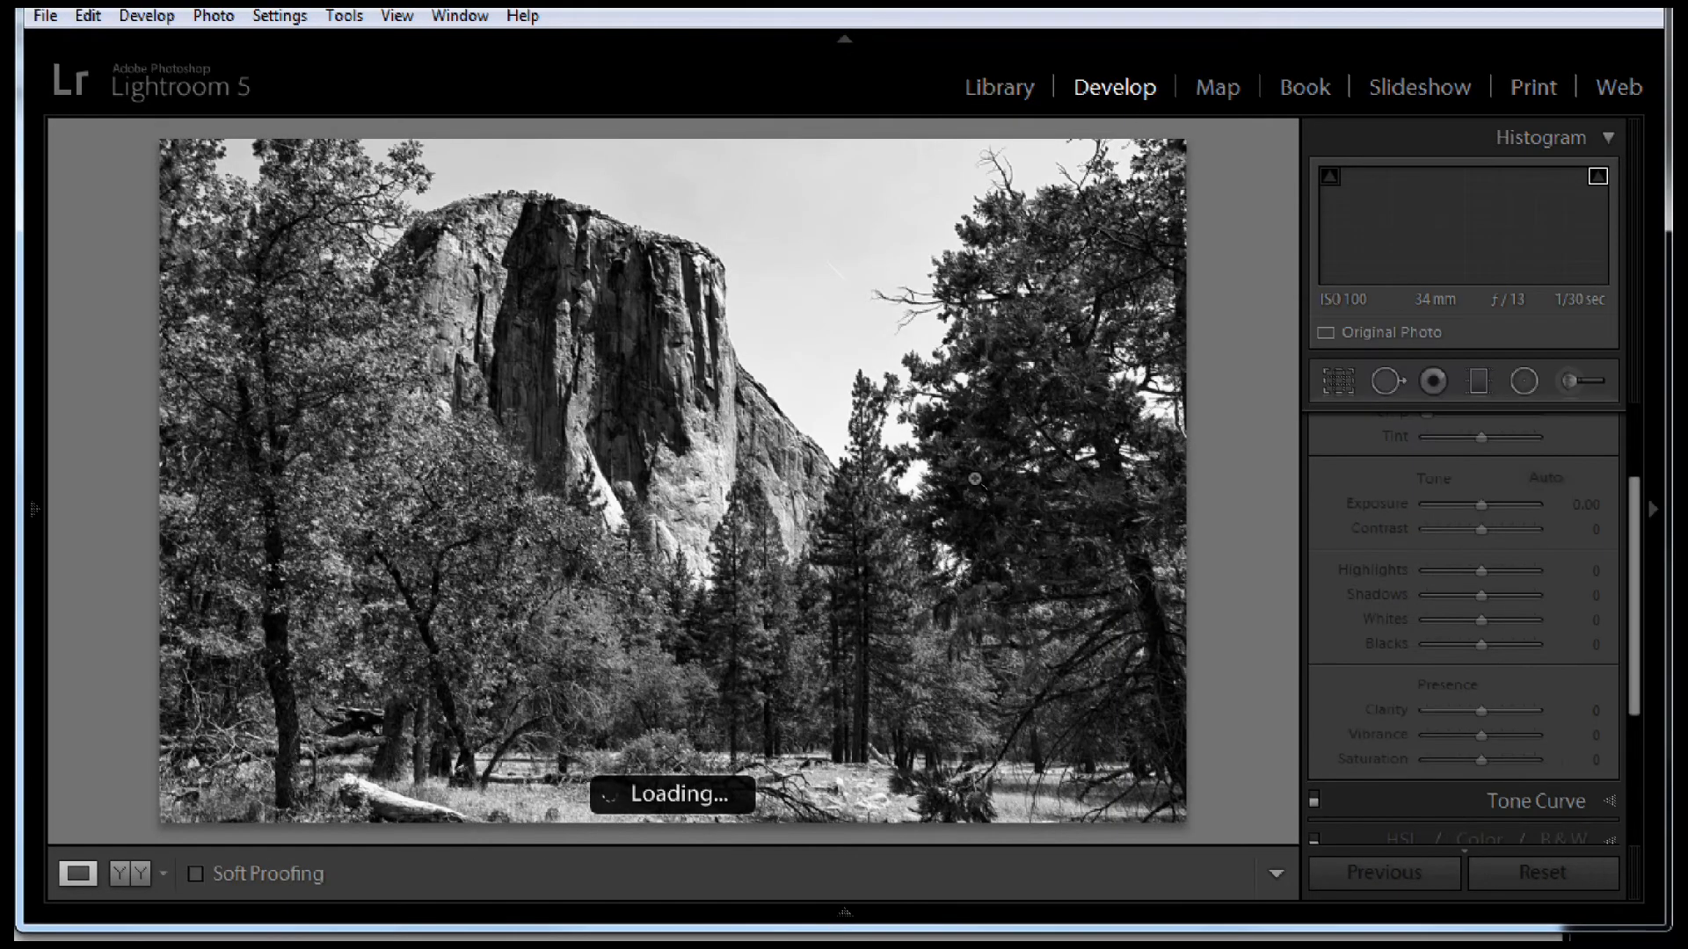
left_click_drag(1632, 566, 1632, 413)
left_click_drag(1480, 638, 1471, 637)
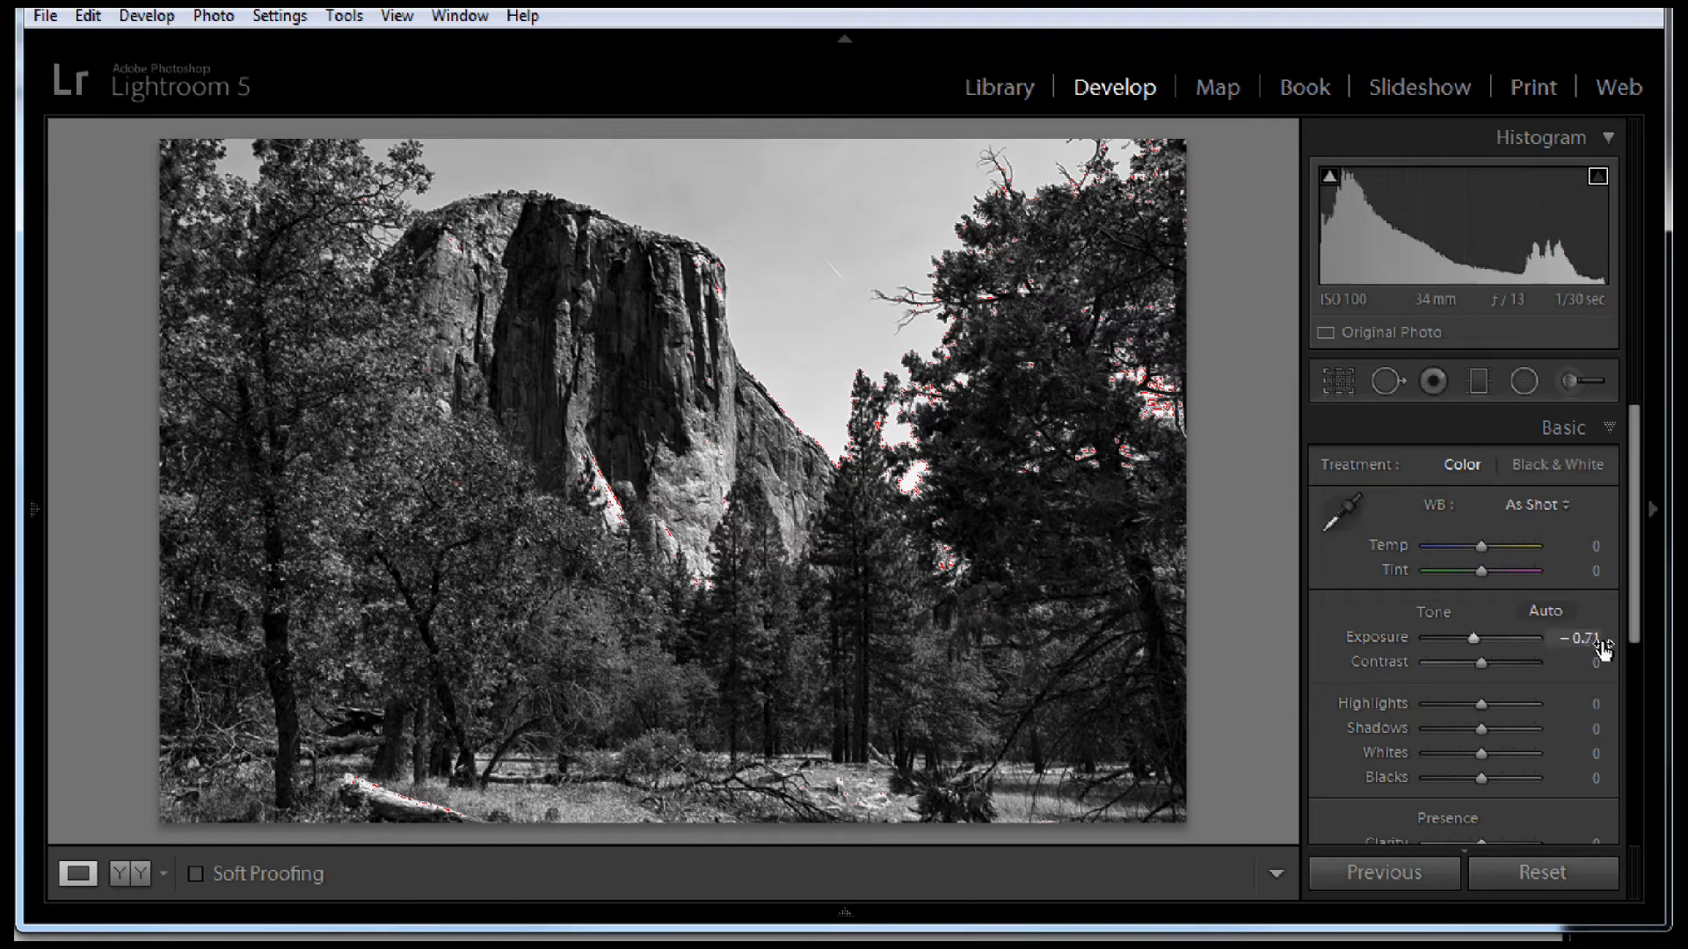
left_click_drag(1632, 600, 1628, 613)
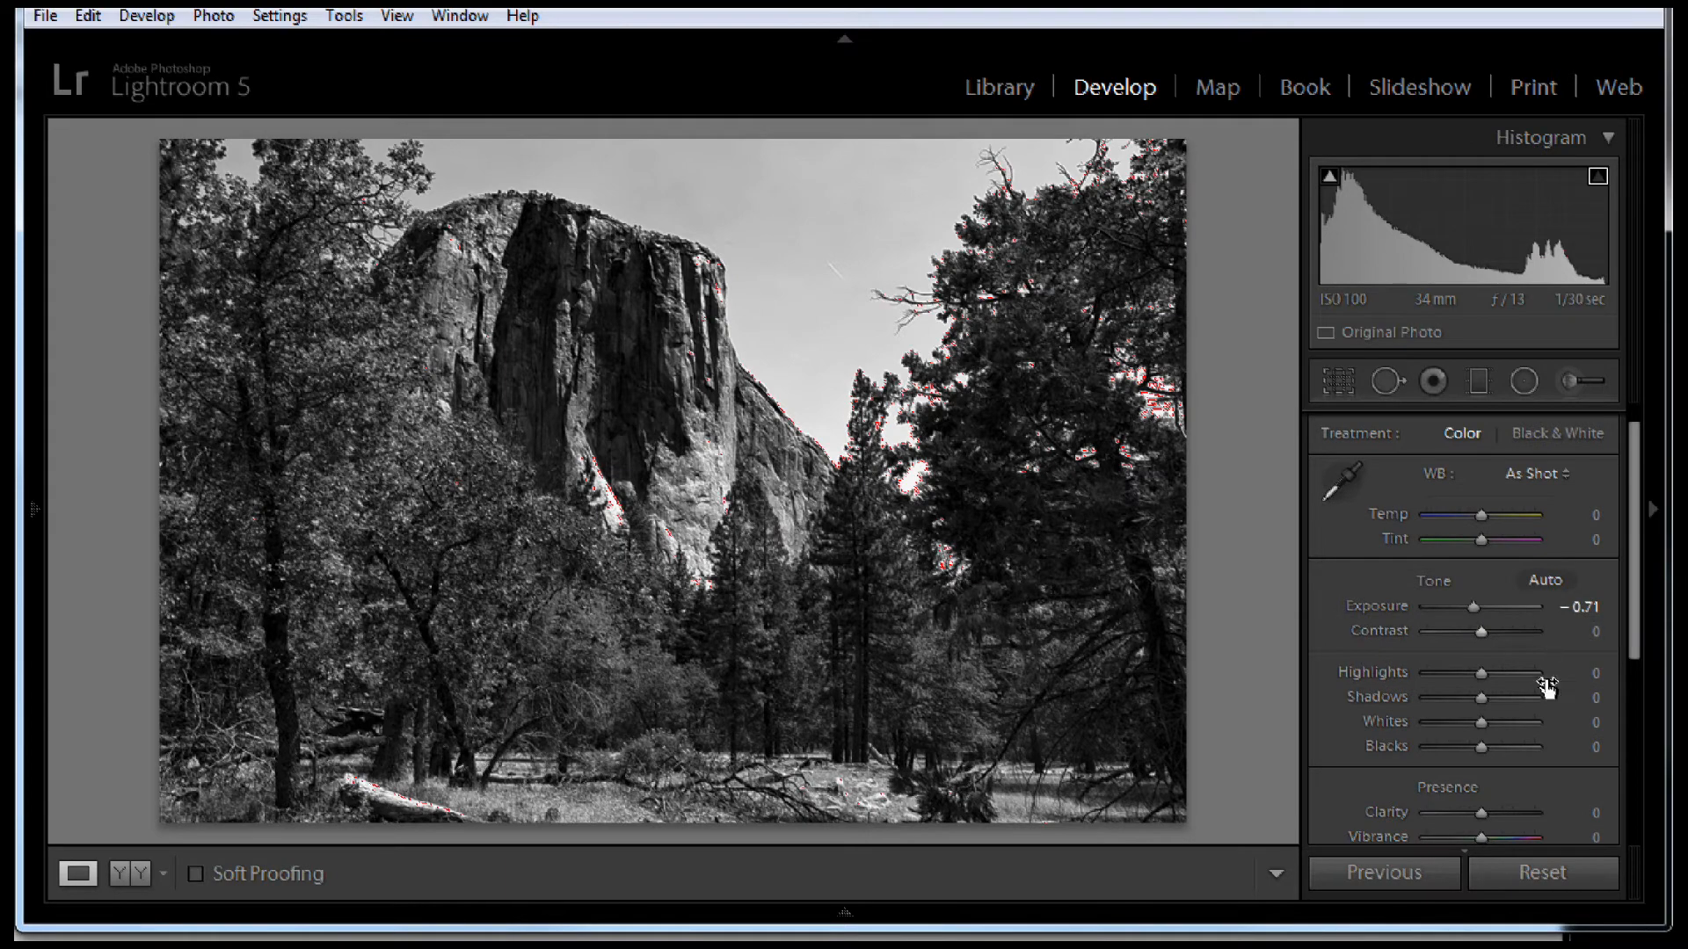
key("alt")
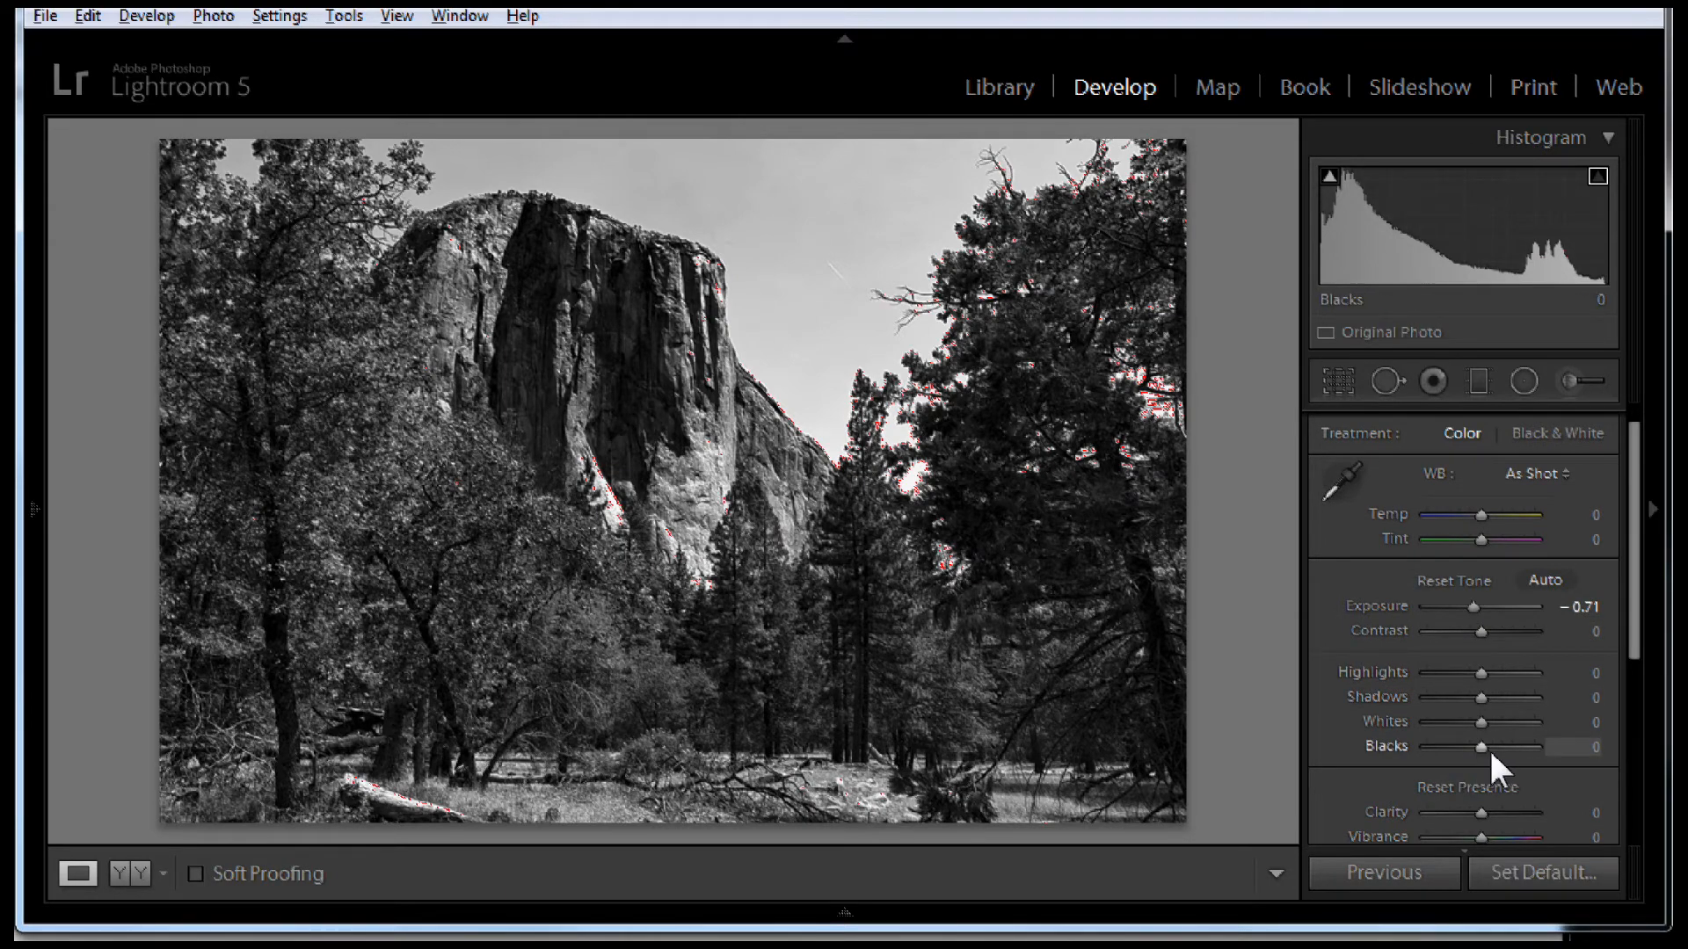
left_click_drag(1481, 747, 1440, 669)
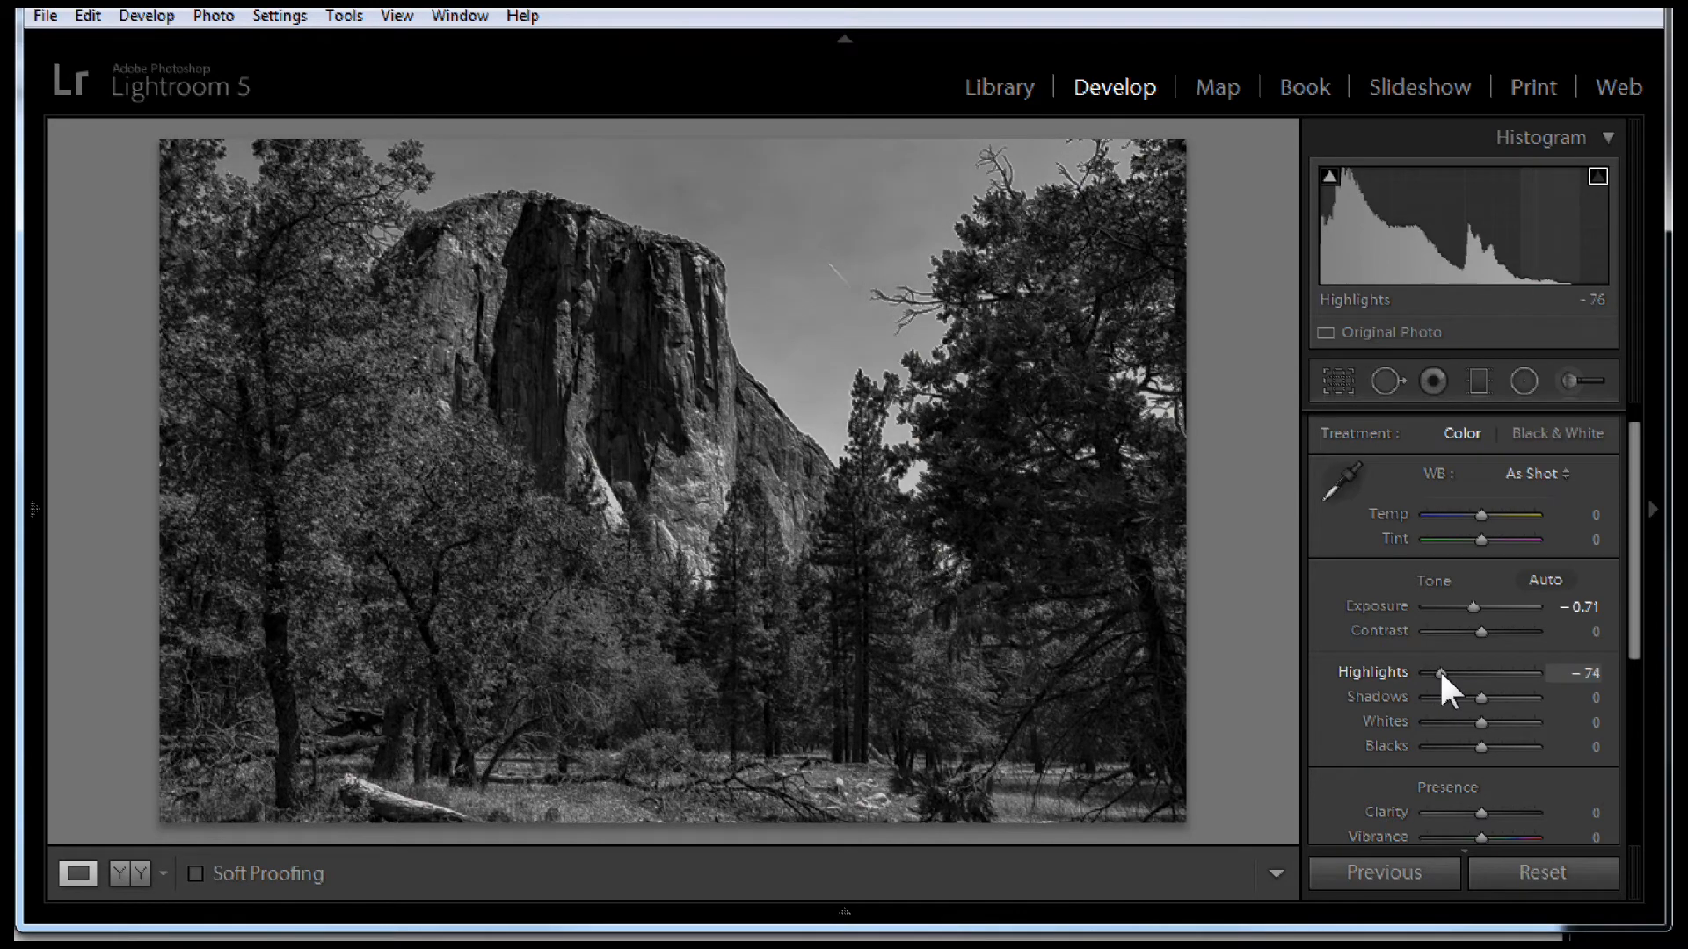
left_click_drag(1473, 607, 1479, 607)
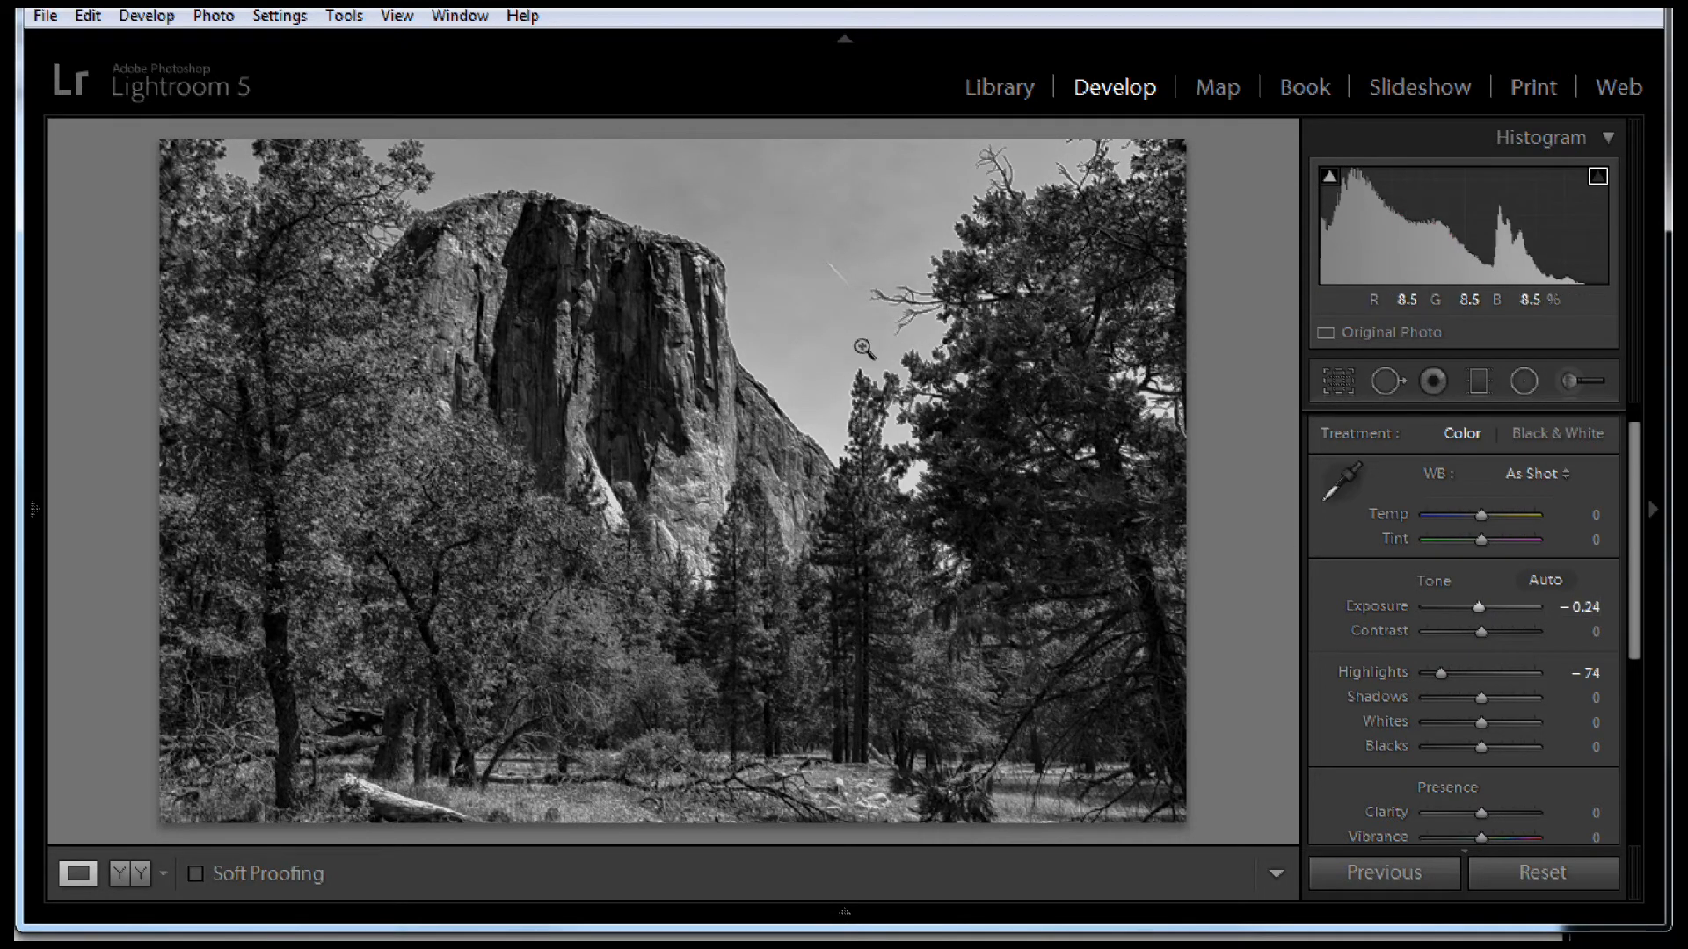
left_click_drag(1480, 607, 1484, 607)
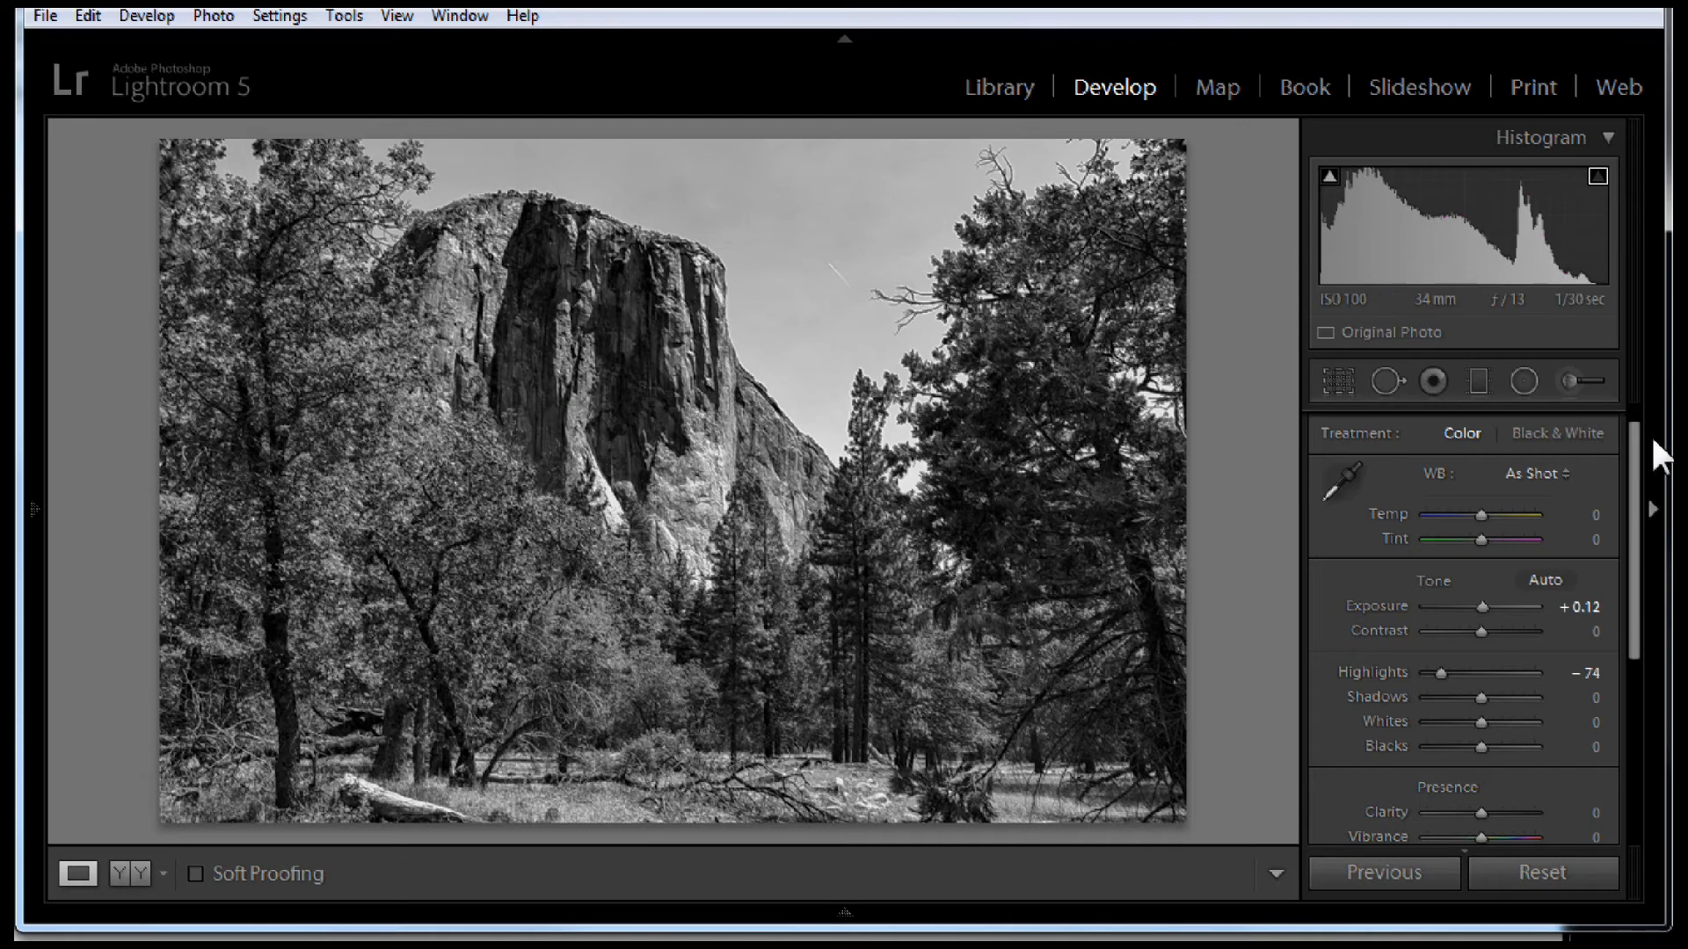
Add a radial filter fitted as a tilted ellipse over the cliff face, undo the stray extra filter, and select the cliff filter.
left_click(1524, 387)
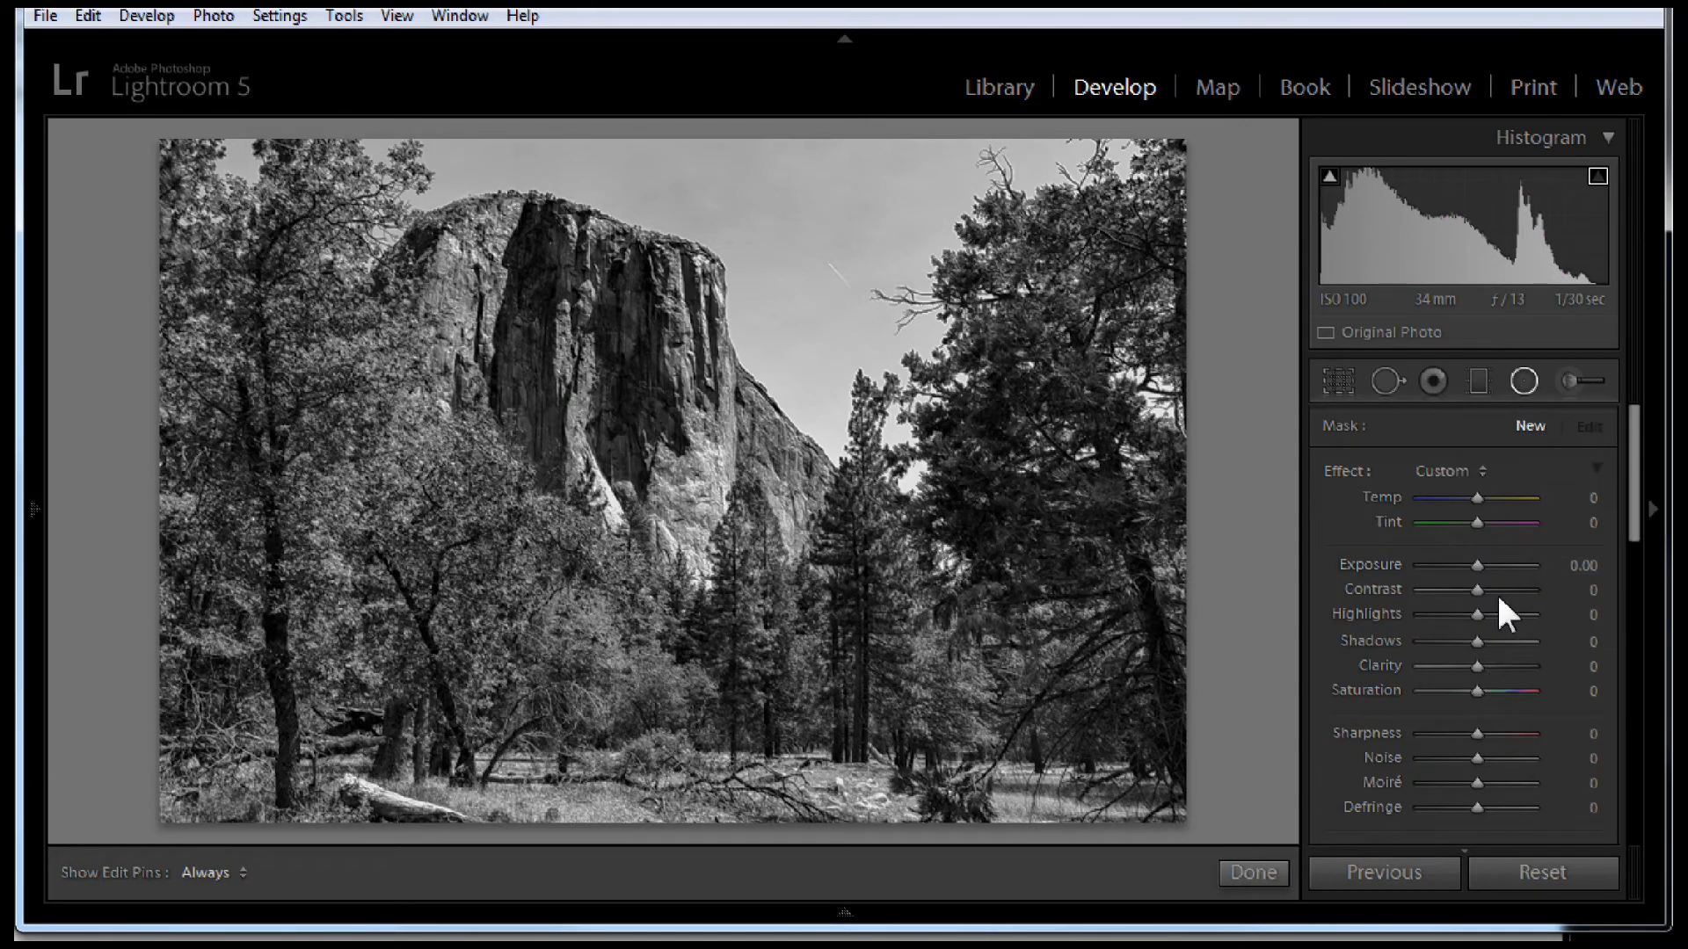
left_click_drag(517, 292, 629, 406)
left_click_drag(519, 293, 592, 356)
left_click_drag(658, 484, 783, 563)
left_click_drag(601, 461, 623, 490)
left_click(794, 578)
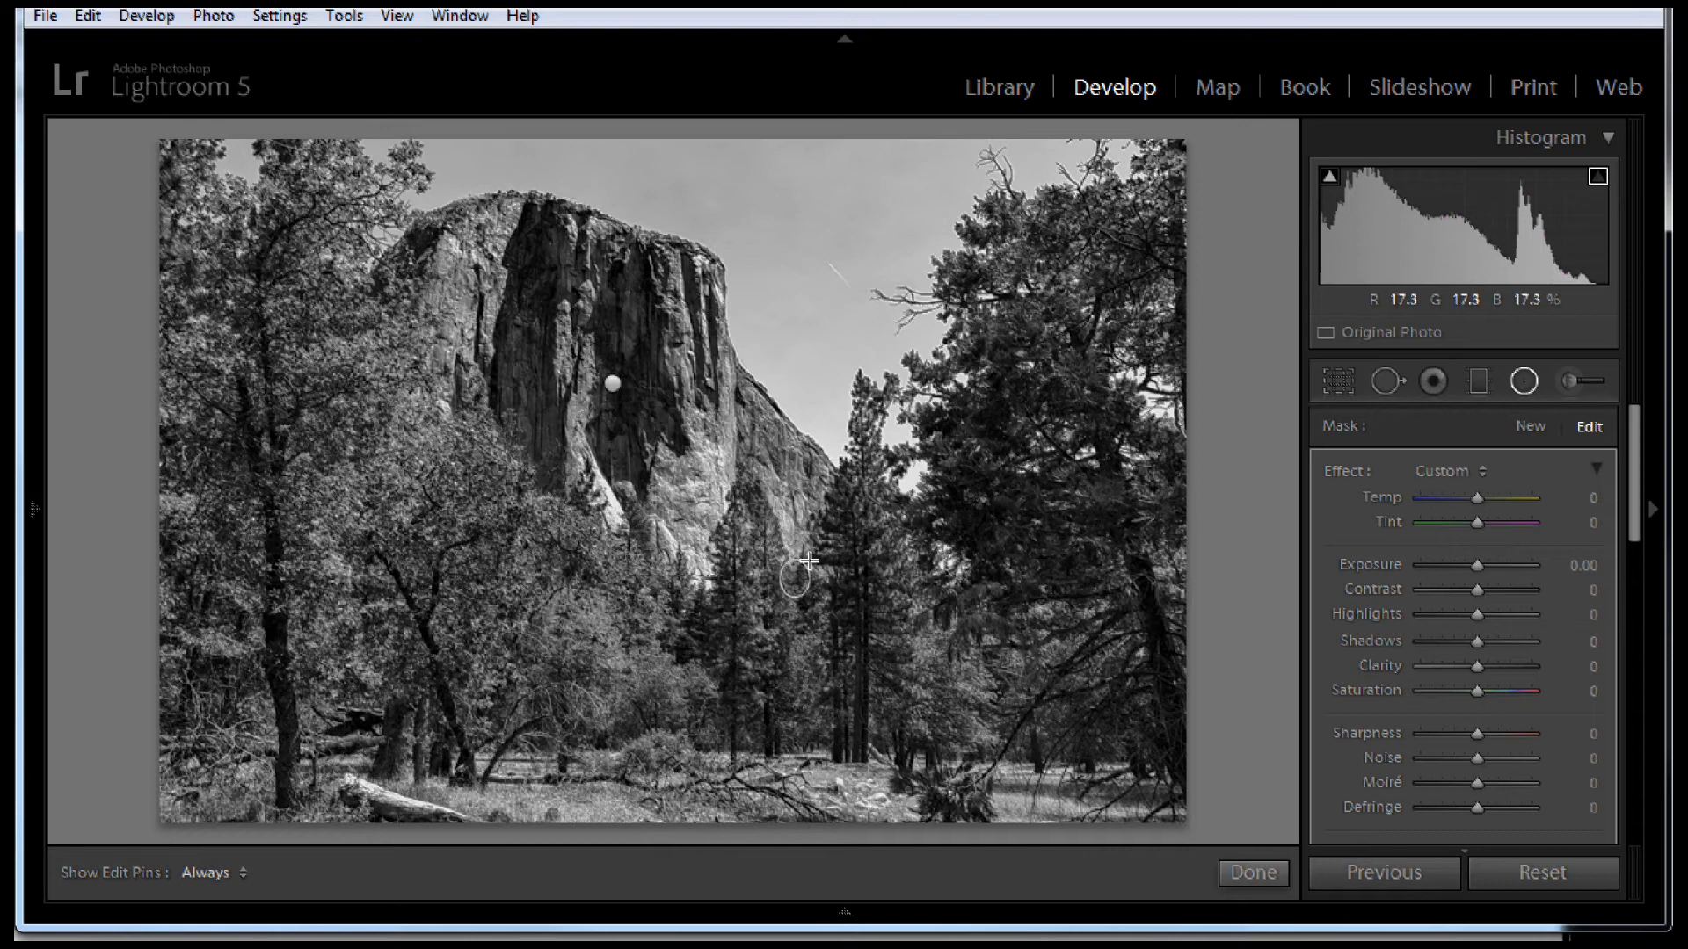
key("ctrl+z")
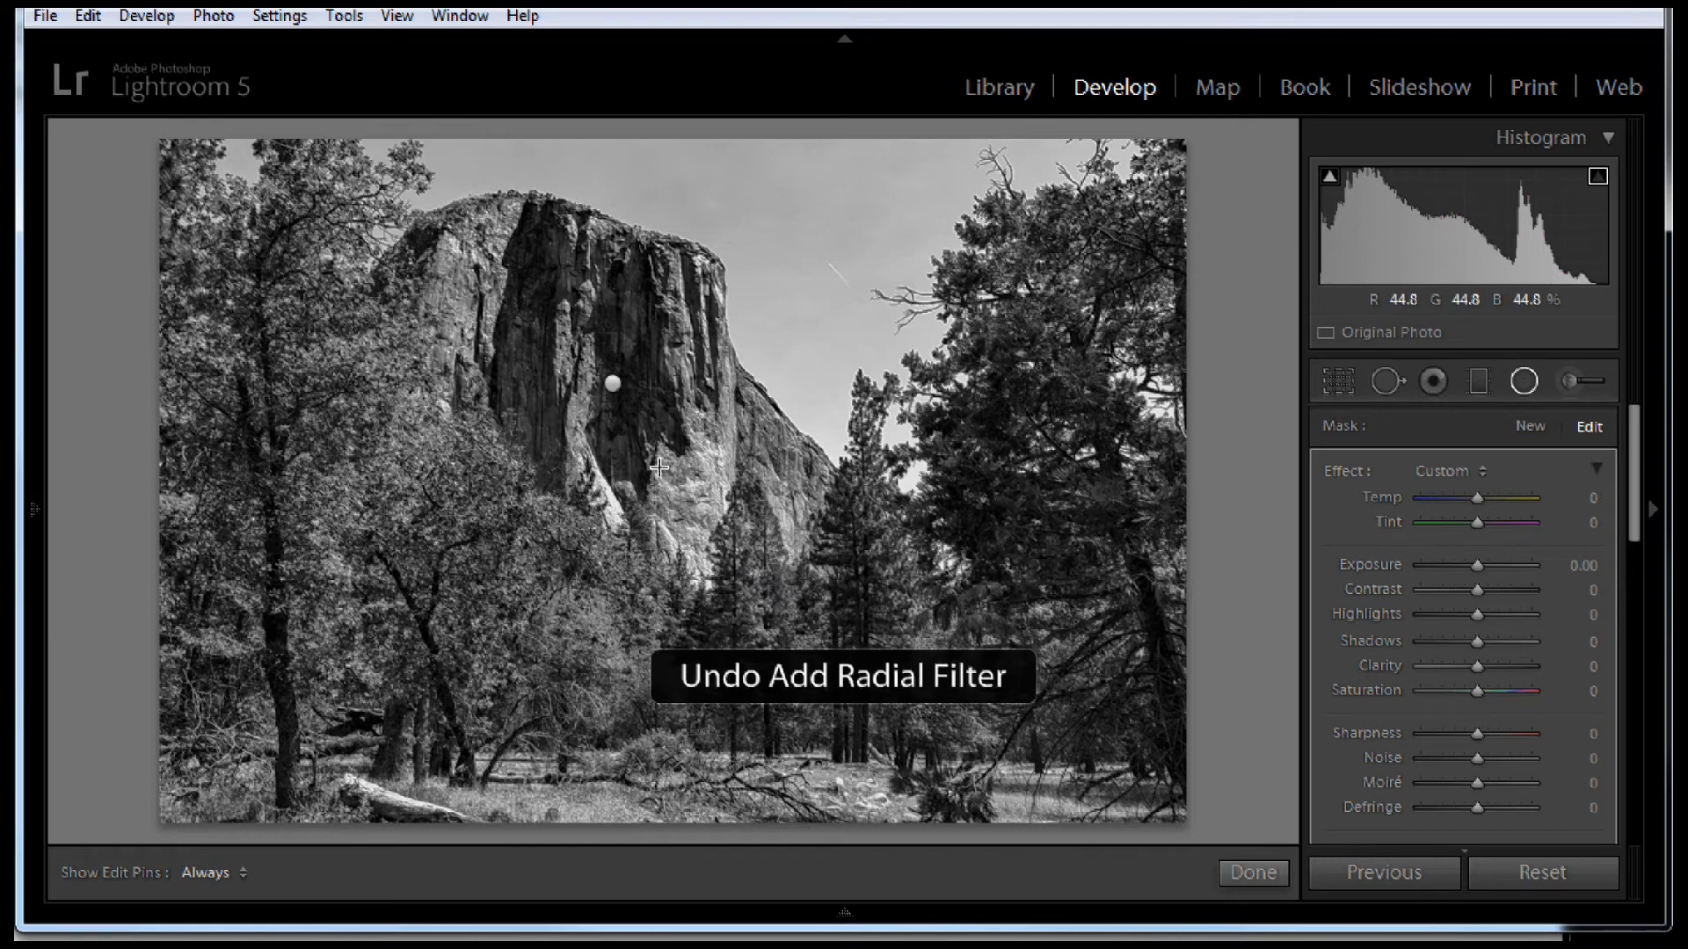
left_click(612, 383)
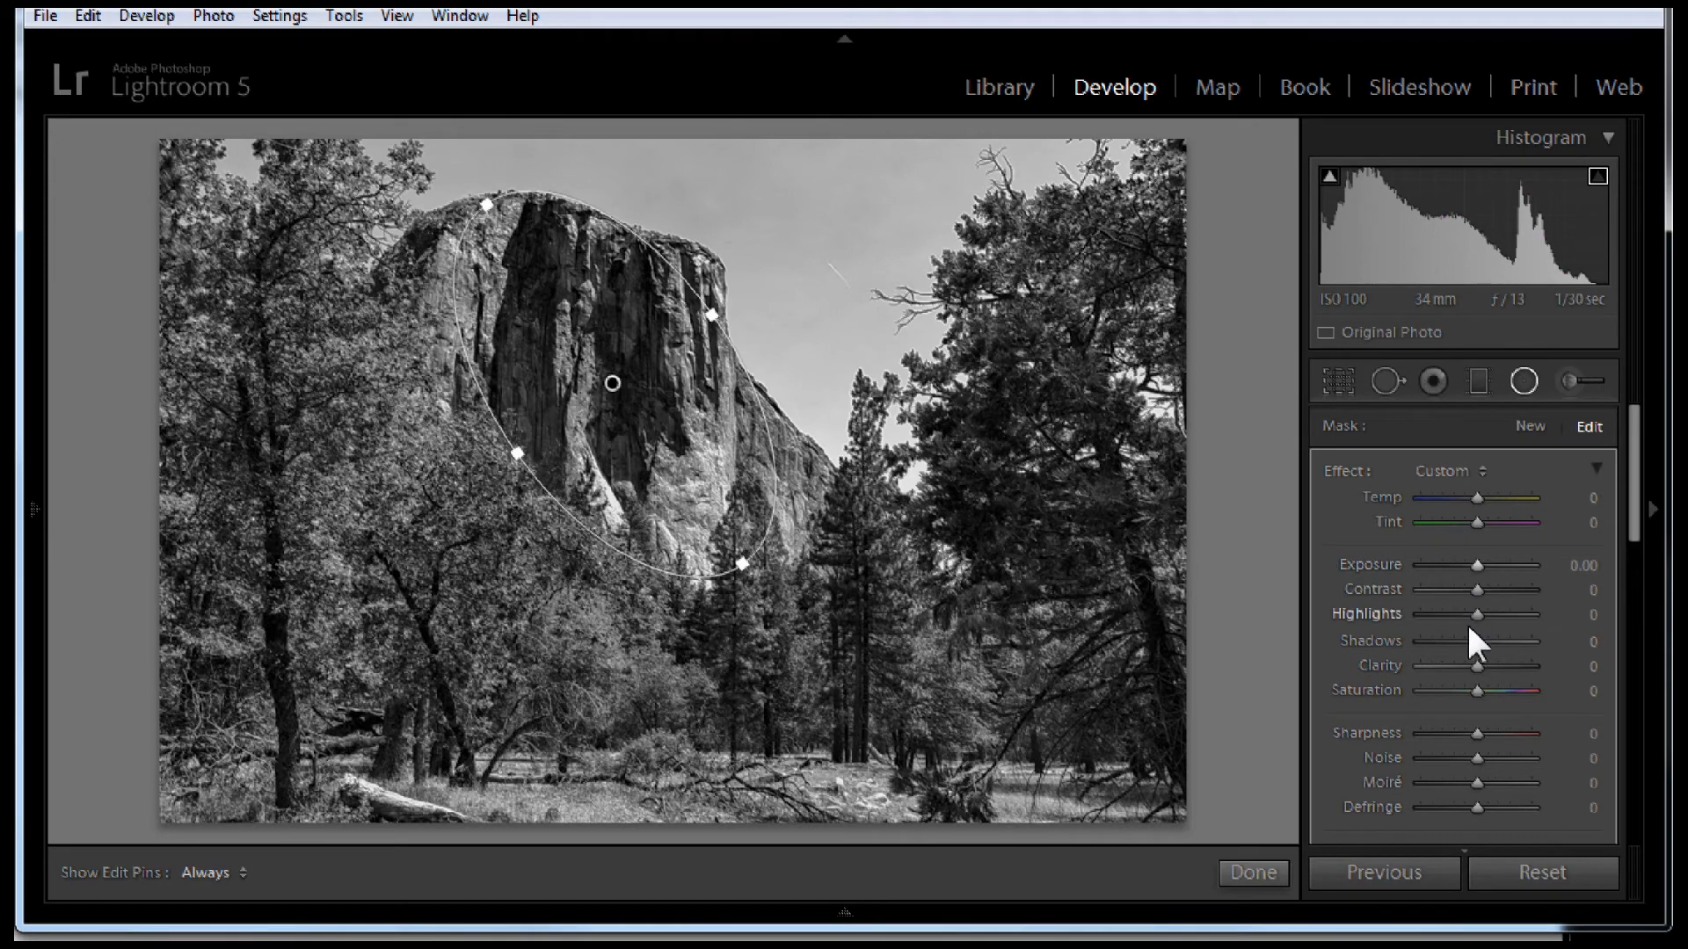
Set the cliff radial filter's Shadows to -45, Exposure to -0.14, Clarity to 10 and Highlights to -17, leaving Contrast at 0.
left_click_drag(1477, 641, 1453, 642)
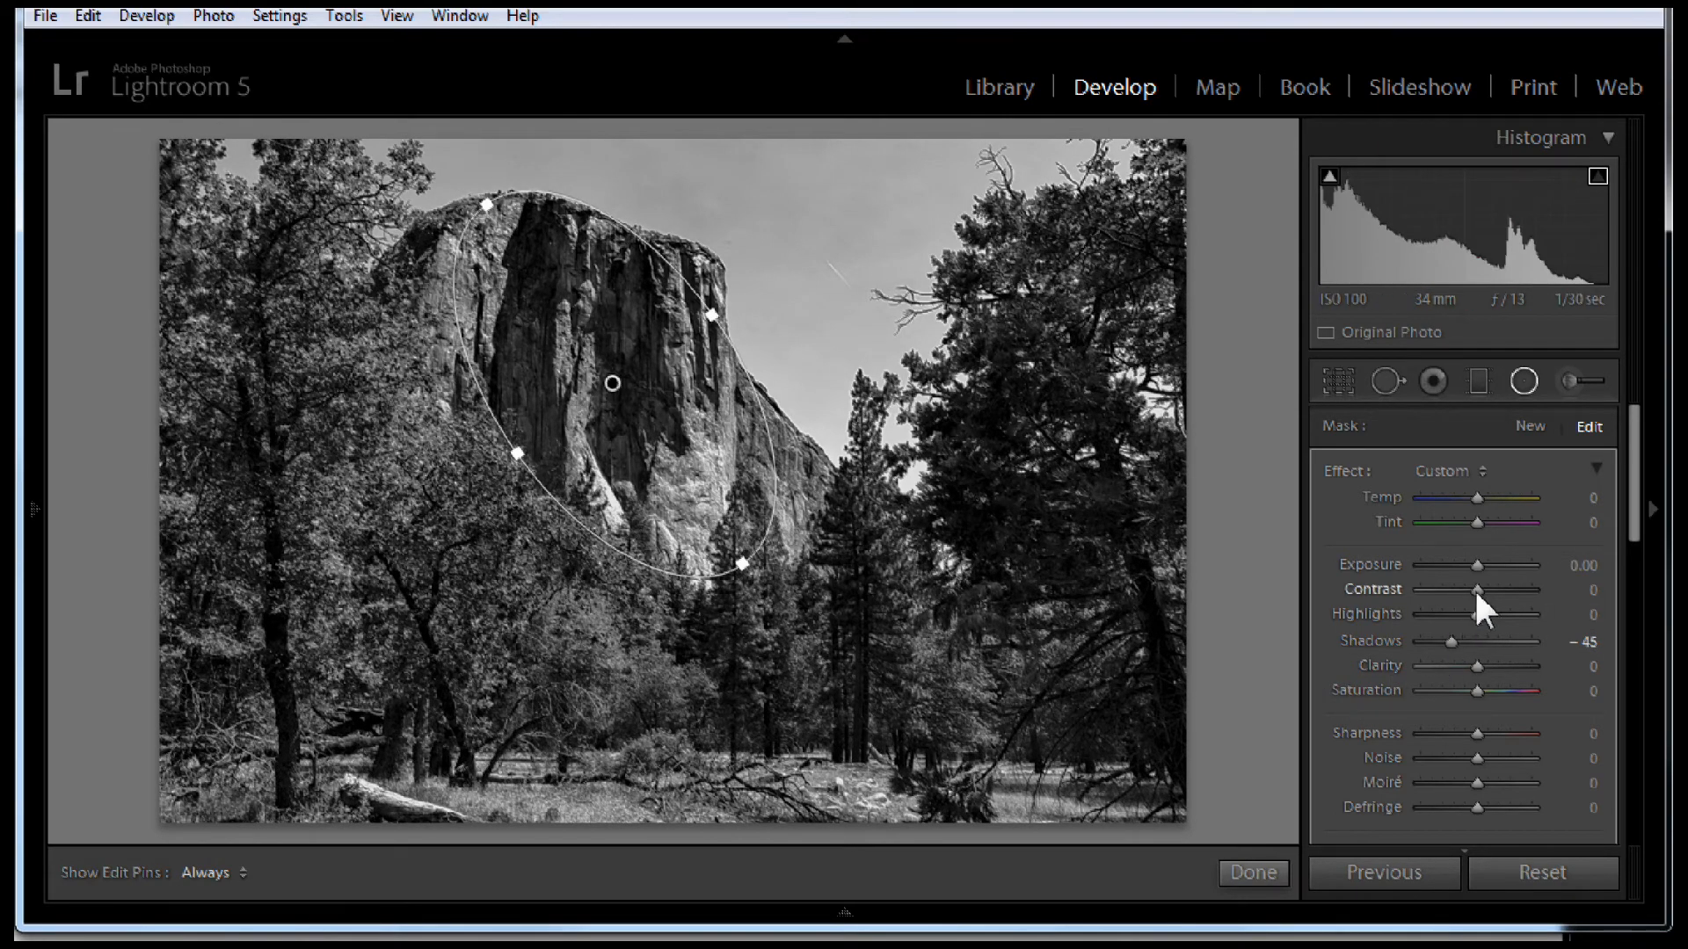
mouse_move(1477, 594)
left_mouse_down()
mouse_move(1533, 592)
mouse_move(1448, 602)
left_mouse_up()
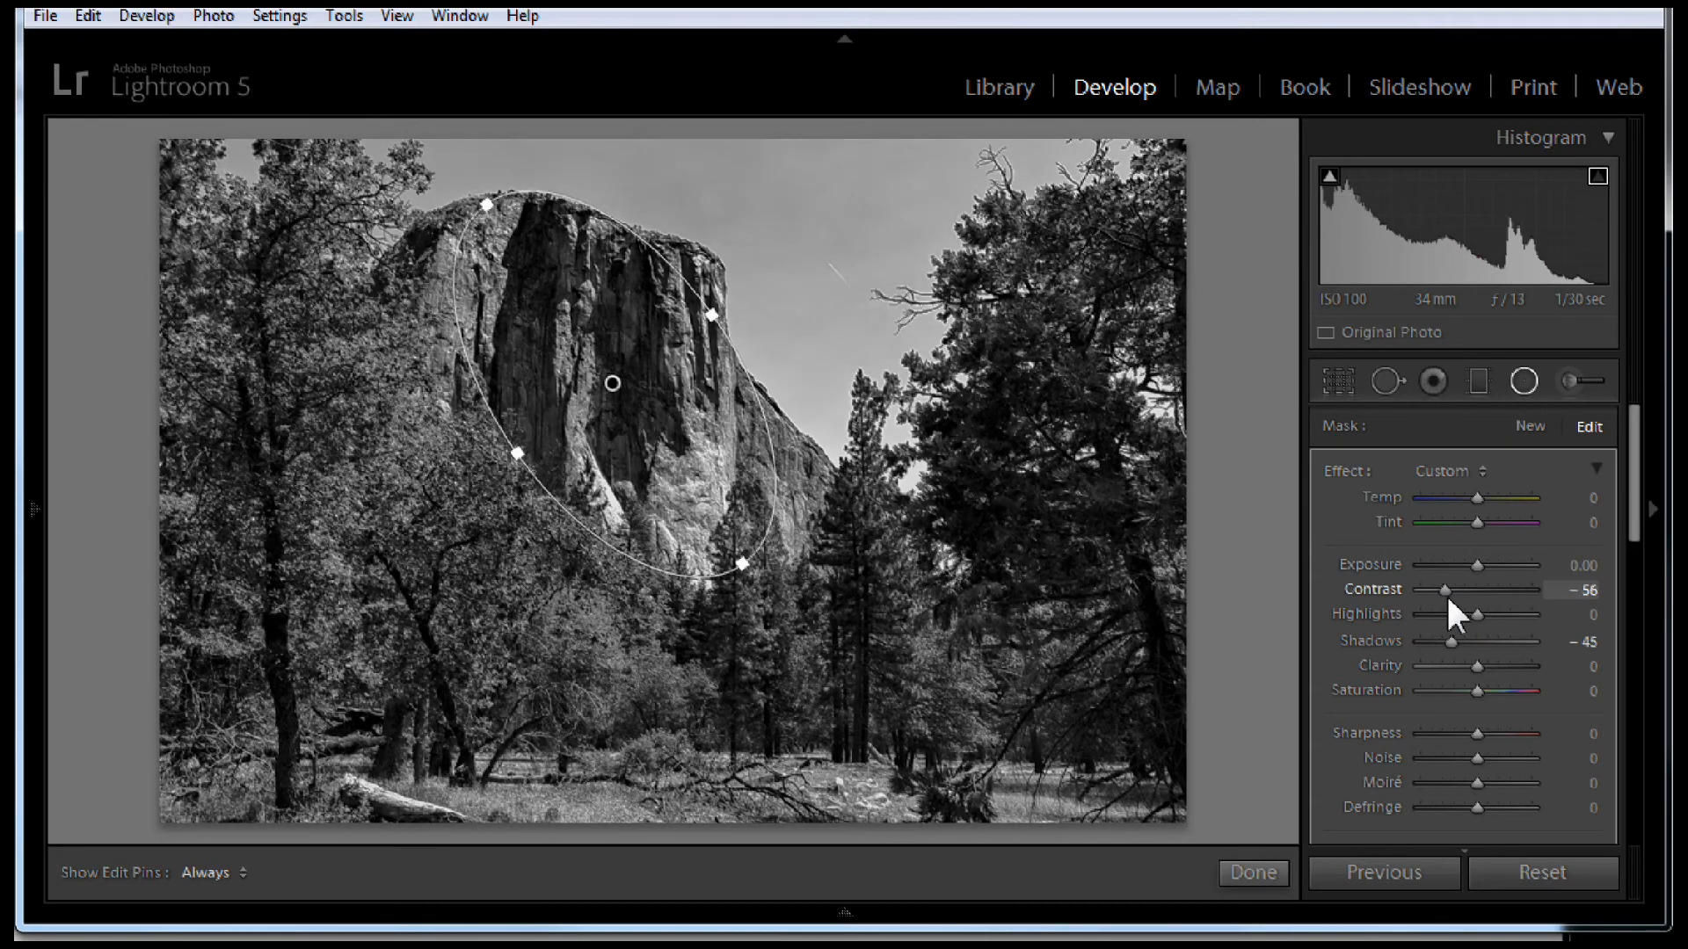
double_click(1356, 589)
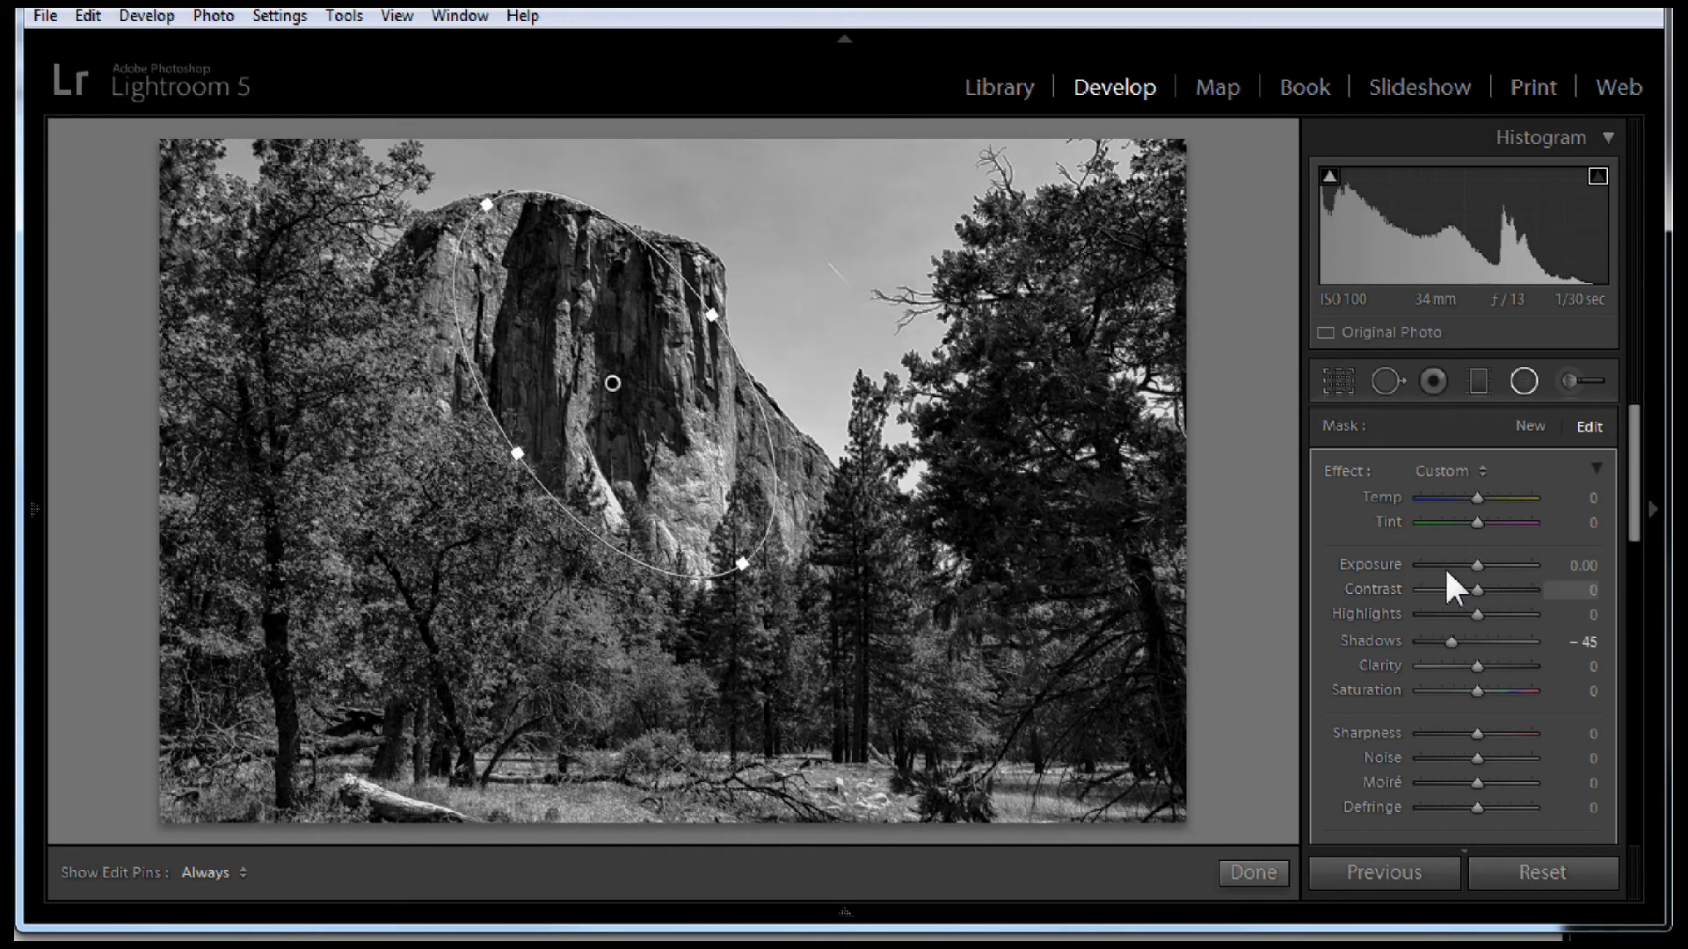
left_click_drag(1477, 566, 1472, 563)
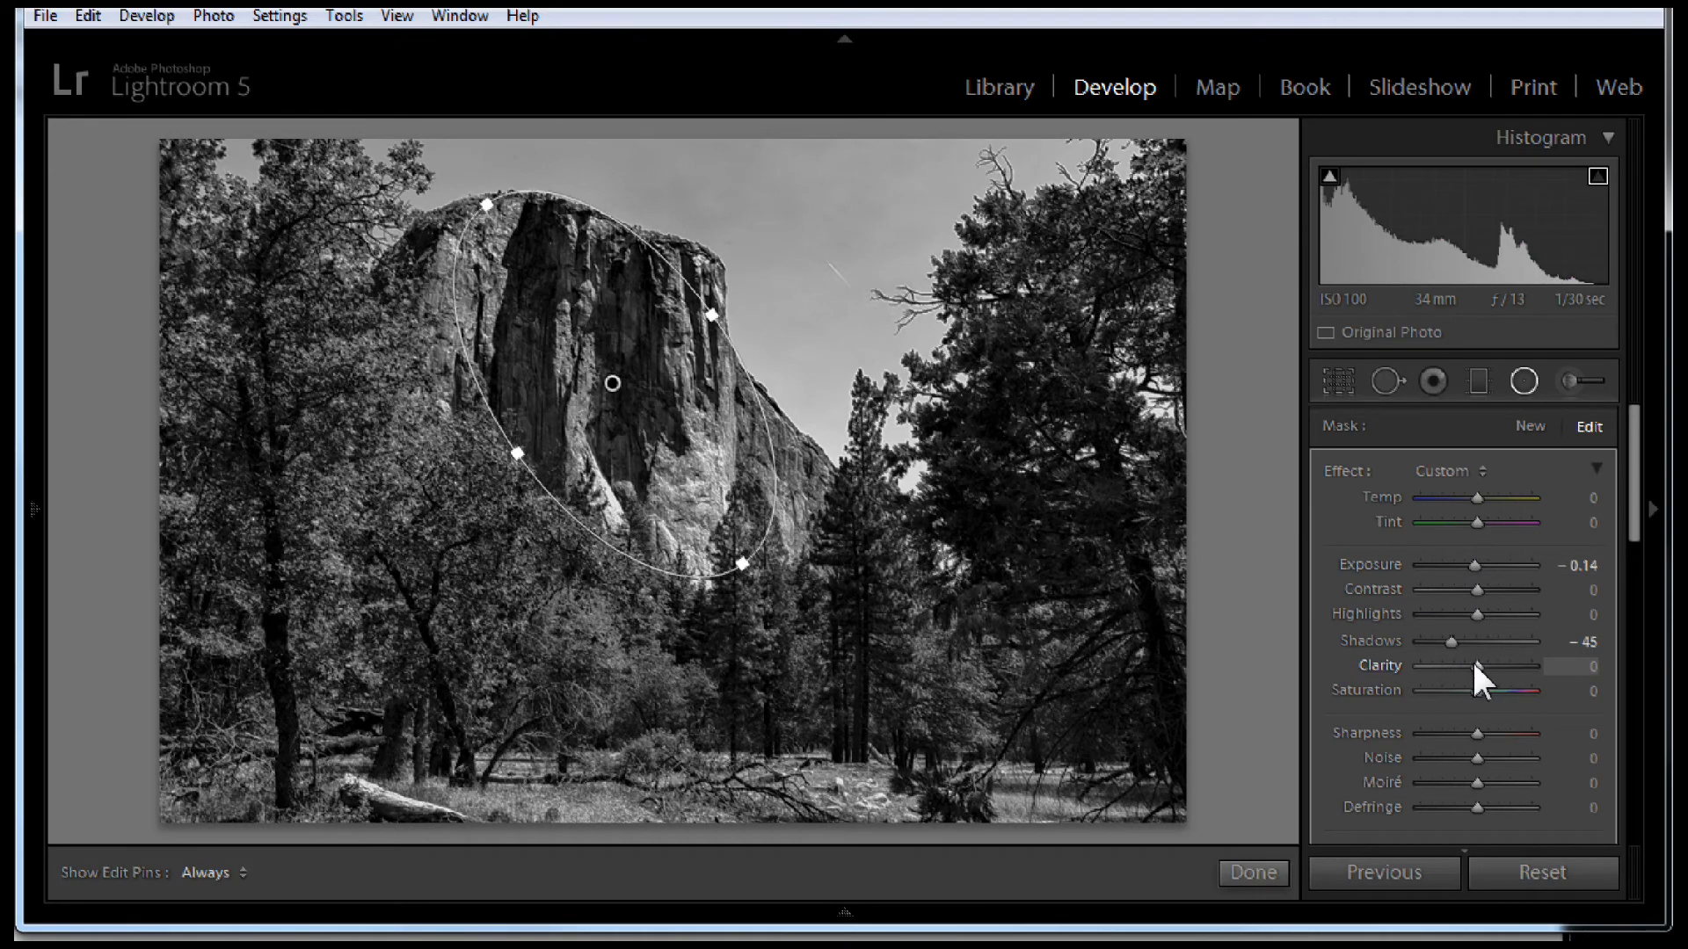
left_click_drag(1480, 661, 1472, 614)
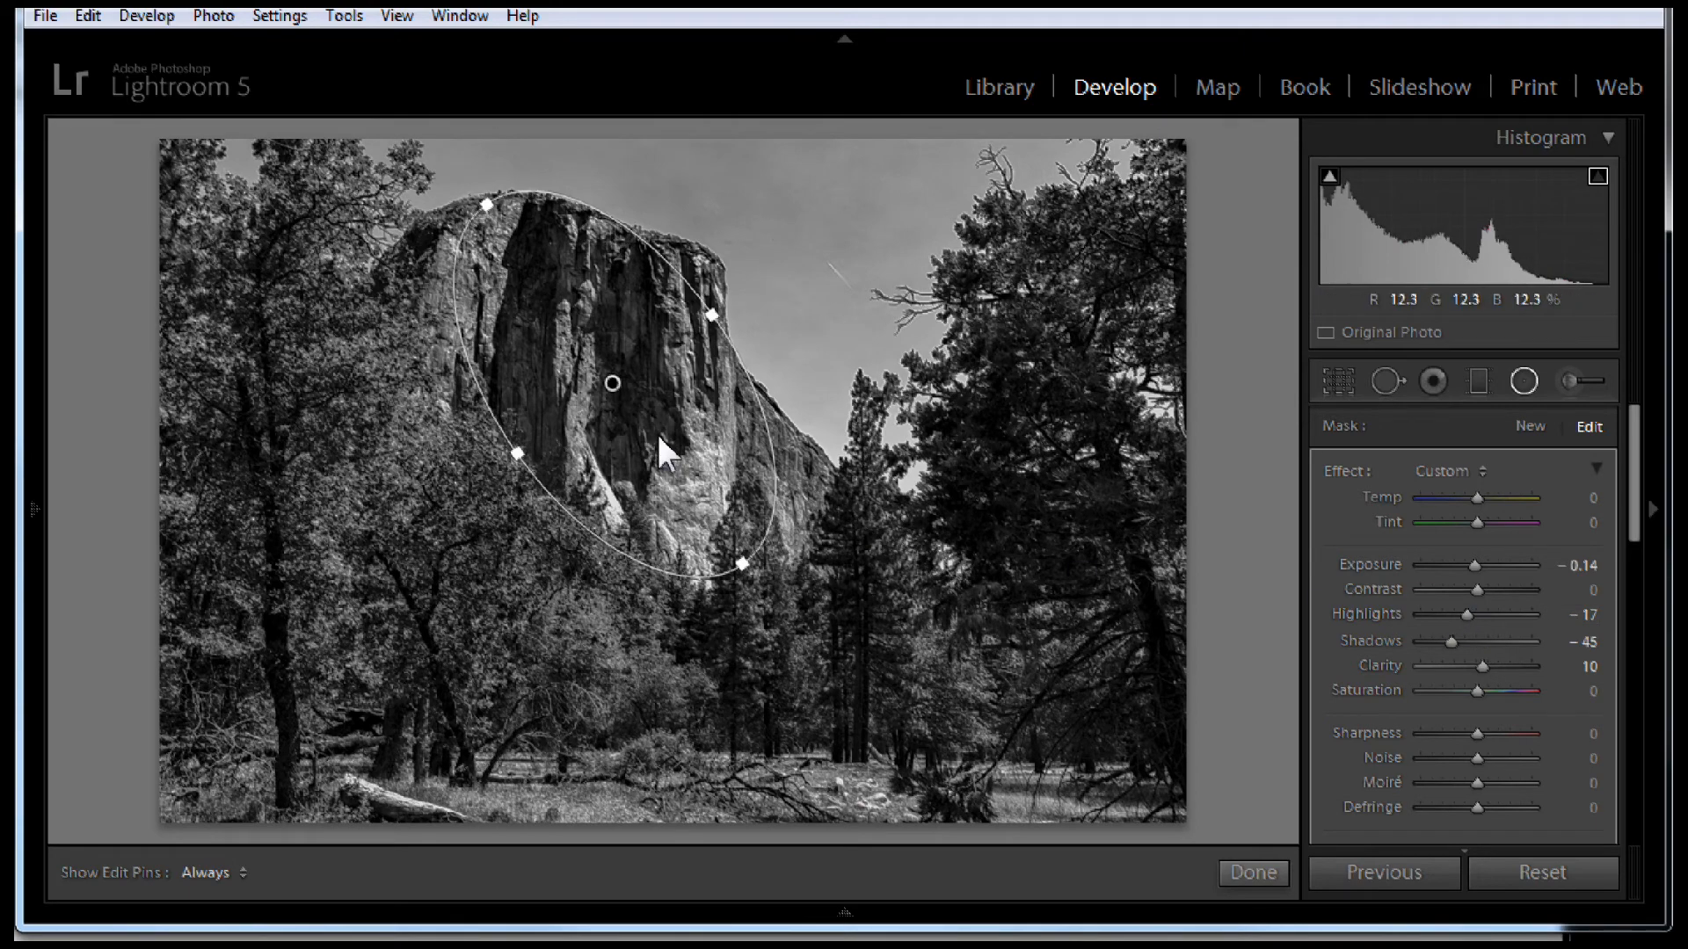
Duplicate the cliff radial filter in place and invert the duplicate's mask so it affects the inside of the ellipse.
key("alt")
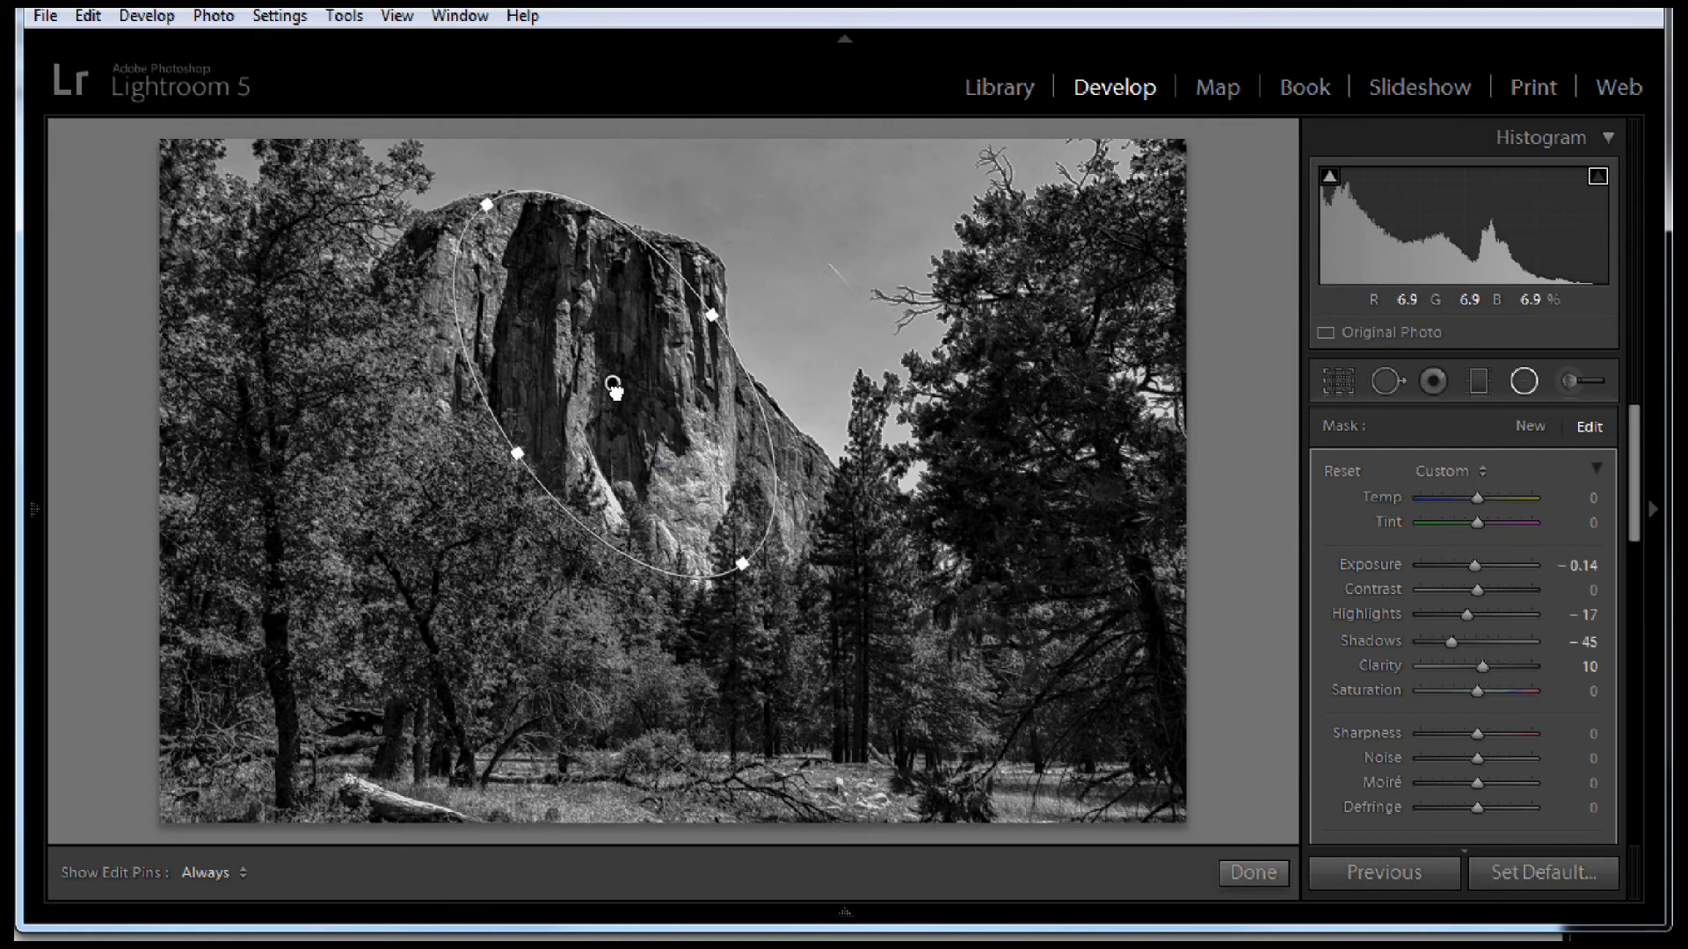
mouse_move(614, 390)
left_mouse_down()
mouse_move(624, 401)
mouse_move(613, 389)
left_mouse_up()
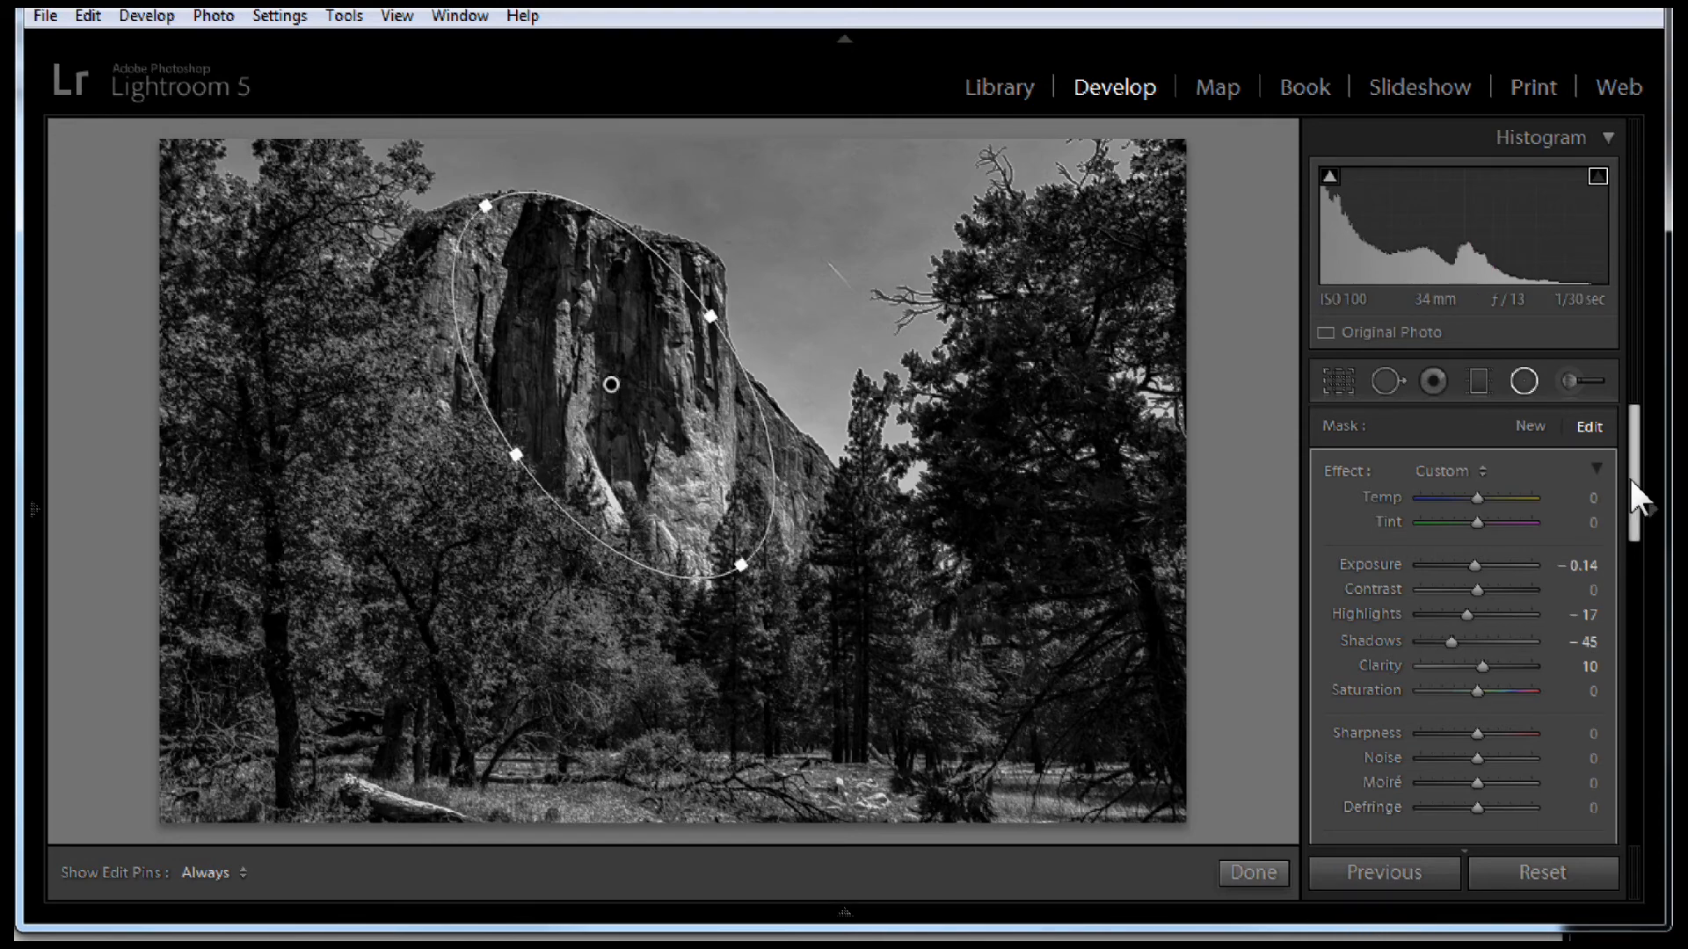
left_click_drag(1631, 497, 1635, 545)
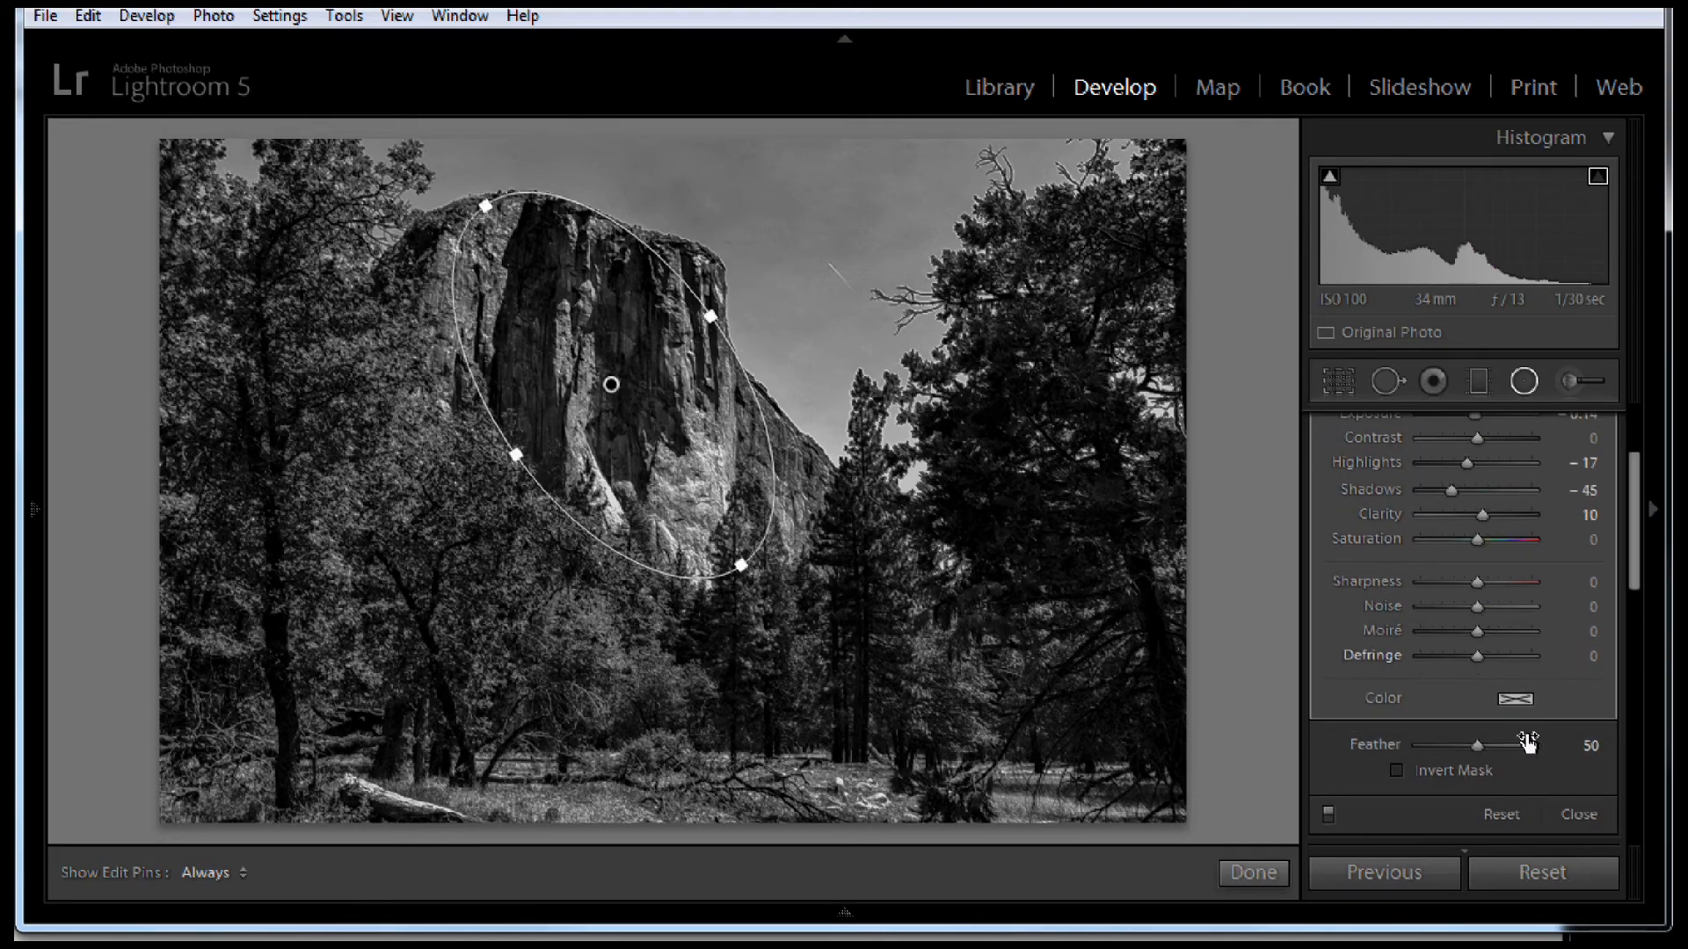
left_click(1396, 771)
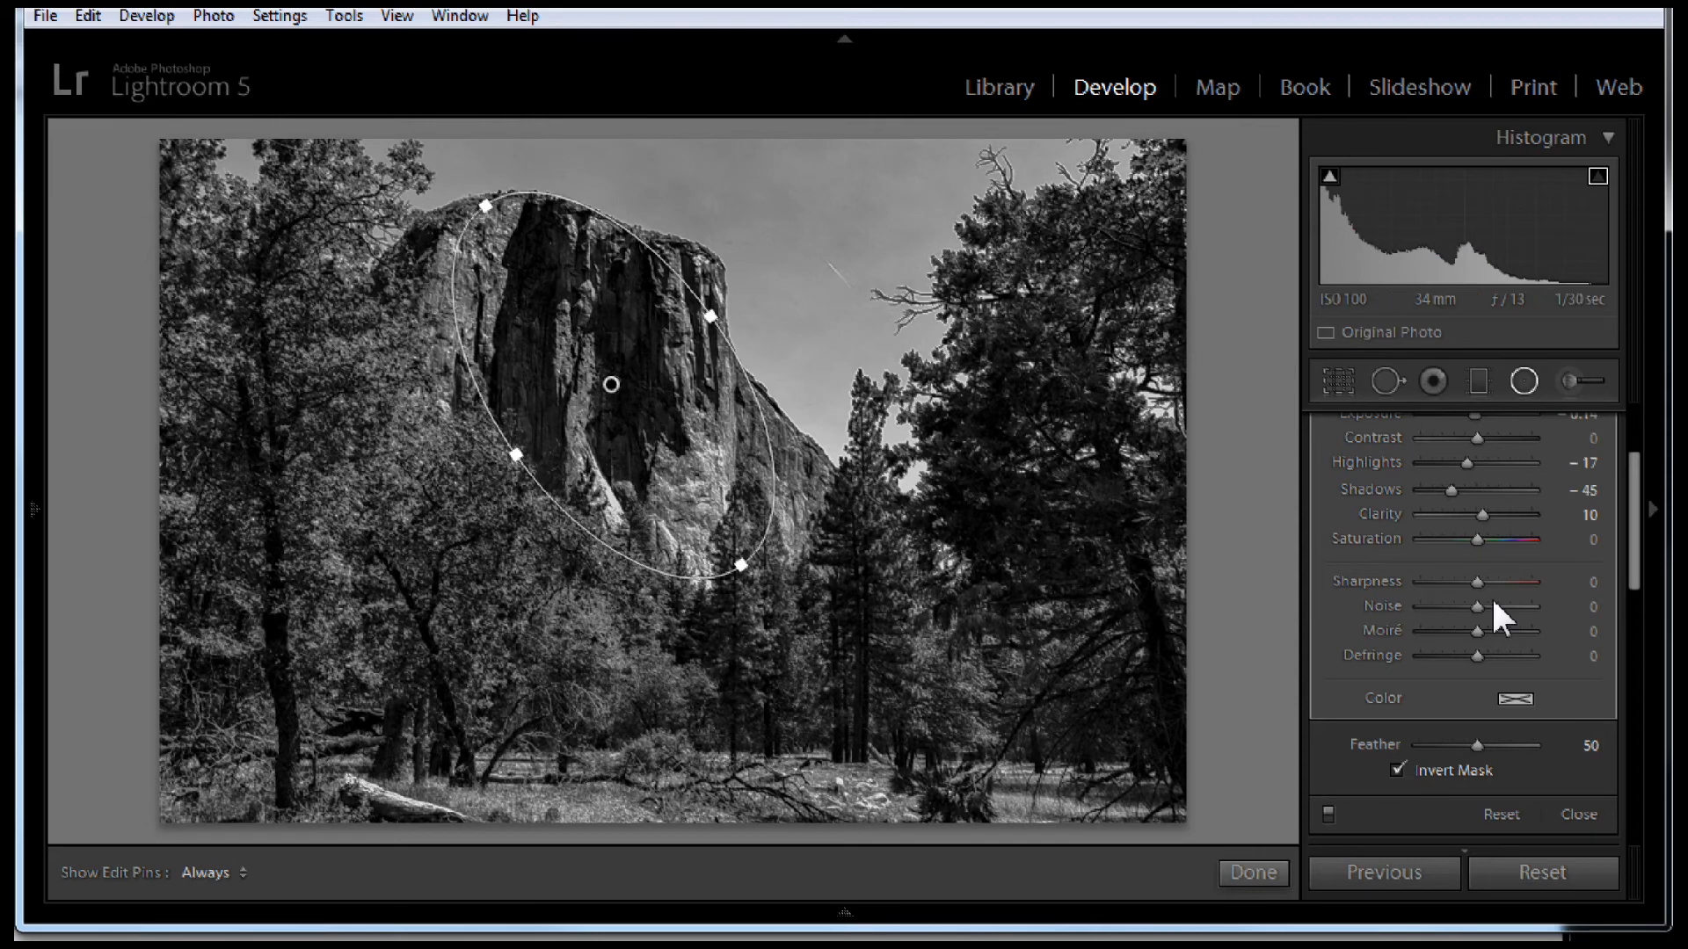
Reset the inverted filter's copied adjustments and set its Shadows to 47, Clarity to 17 and Exposure to 0.51.
double_click(1386, 484)
double_click(1383, 456)
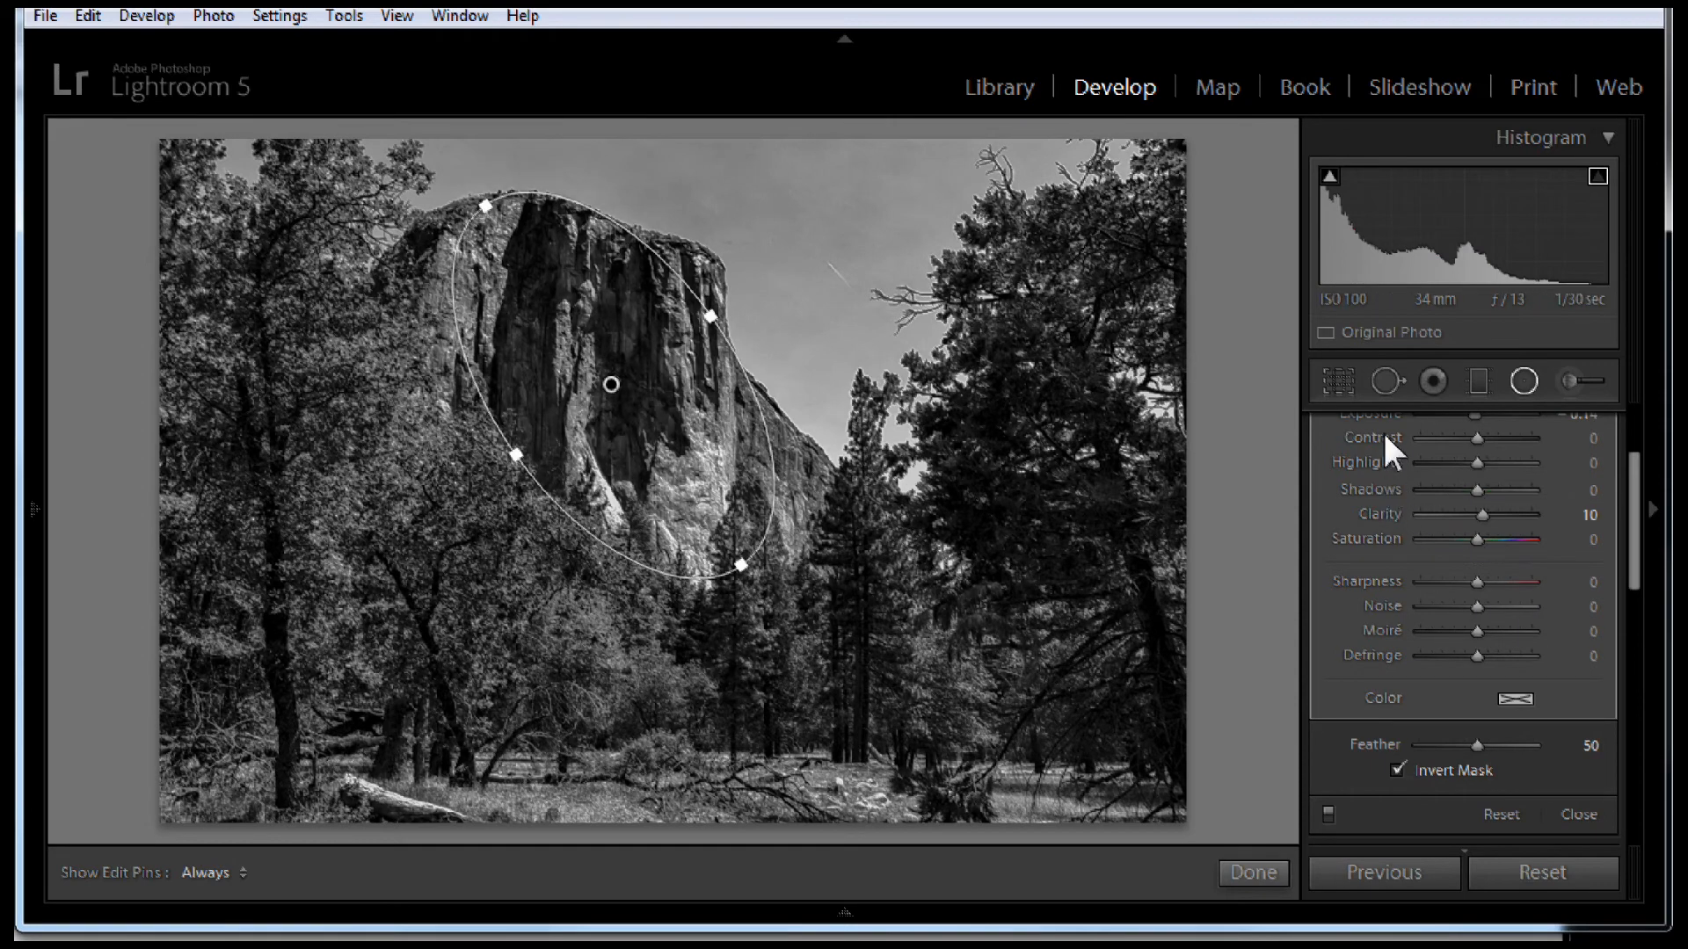
double_click(1387, 515)
left_click_drag(1635, 522, 1607, 488)
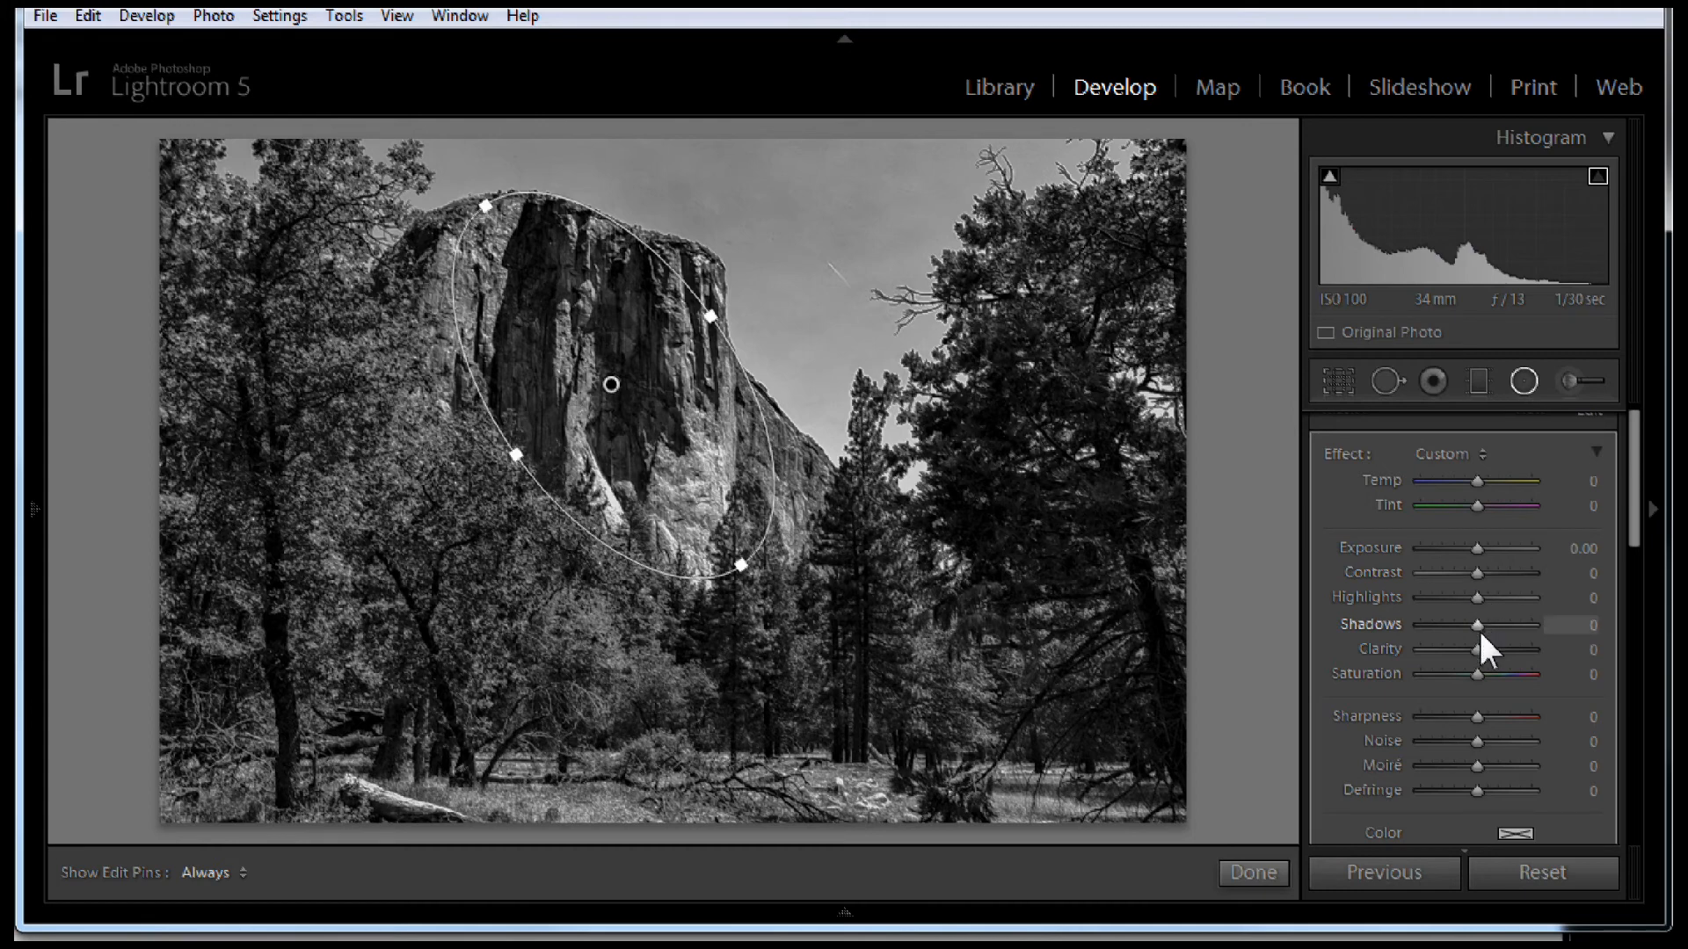
mouse_move(1478, 621)
left_mouse_down()
mouse_move(1505, 619)
mouse_move(1490, 649)
left_mouse_up()
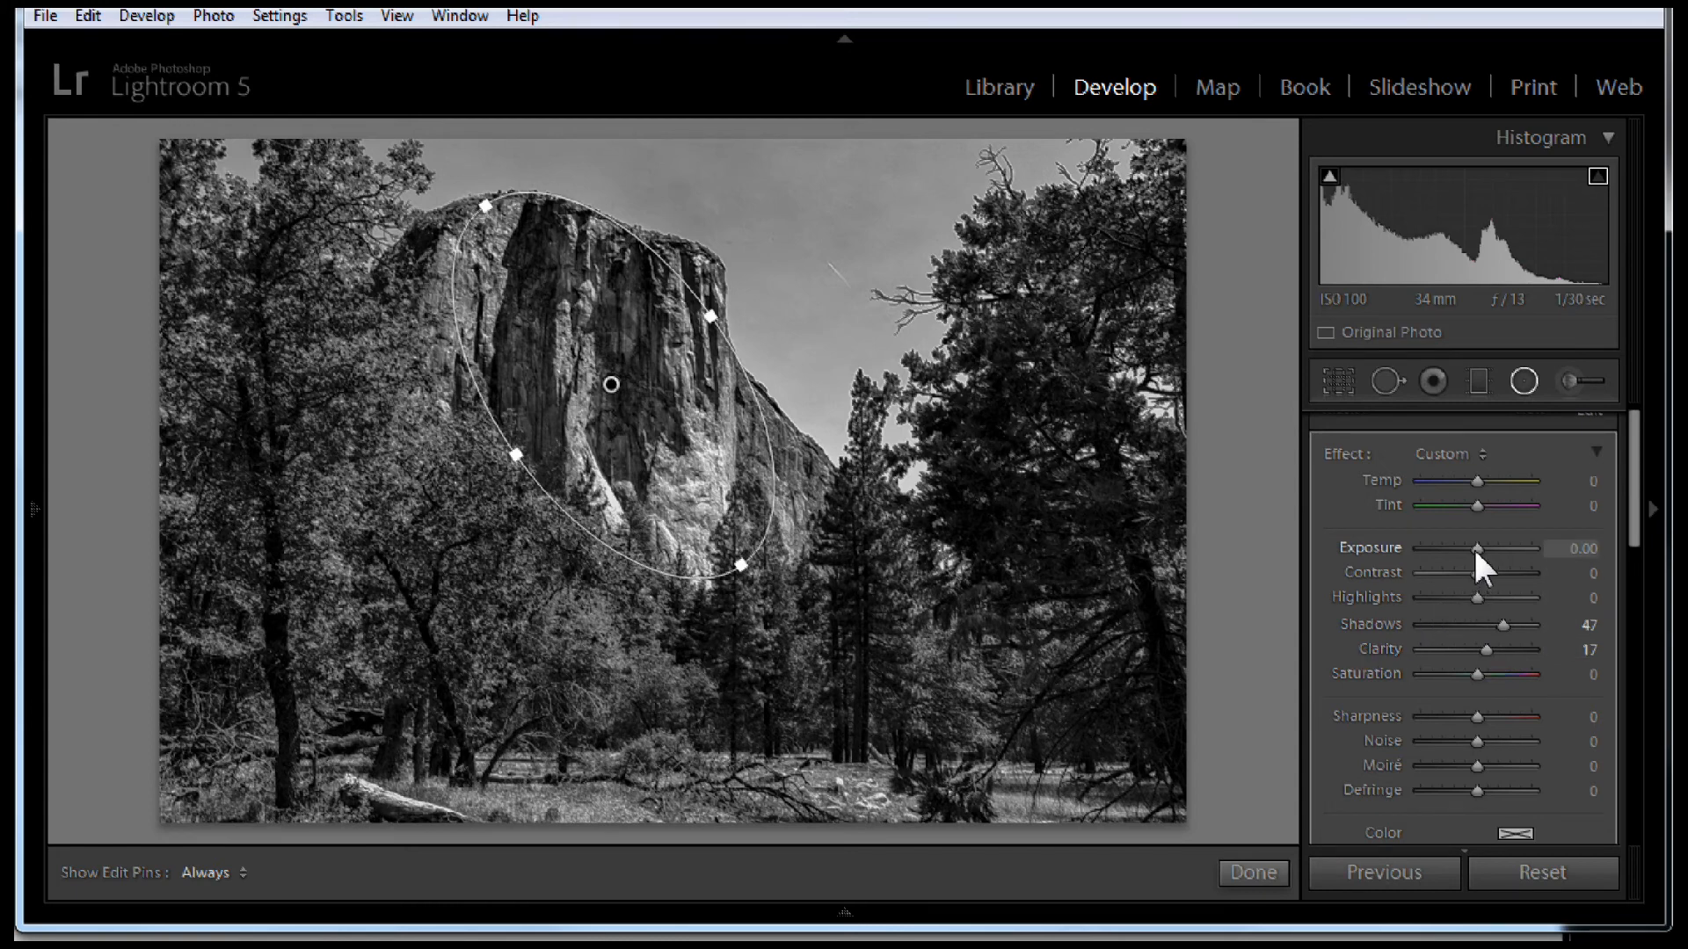
left_click_drag(1476, 548, 1482, 550)
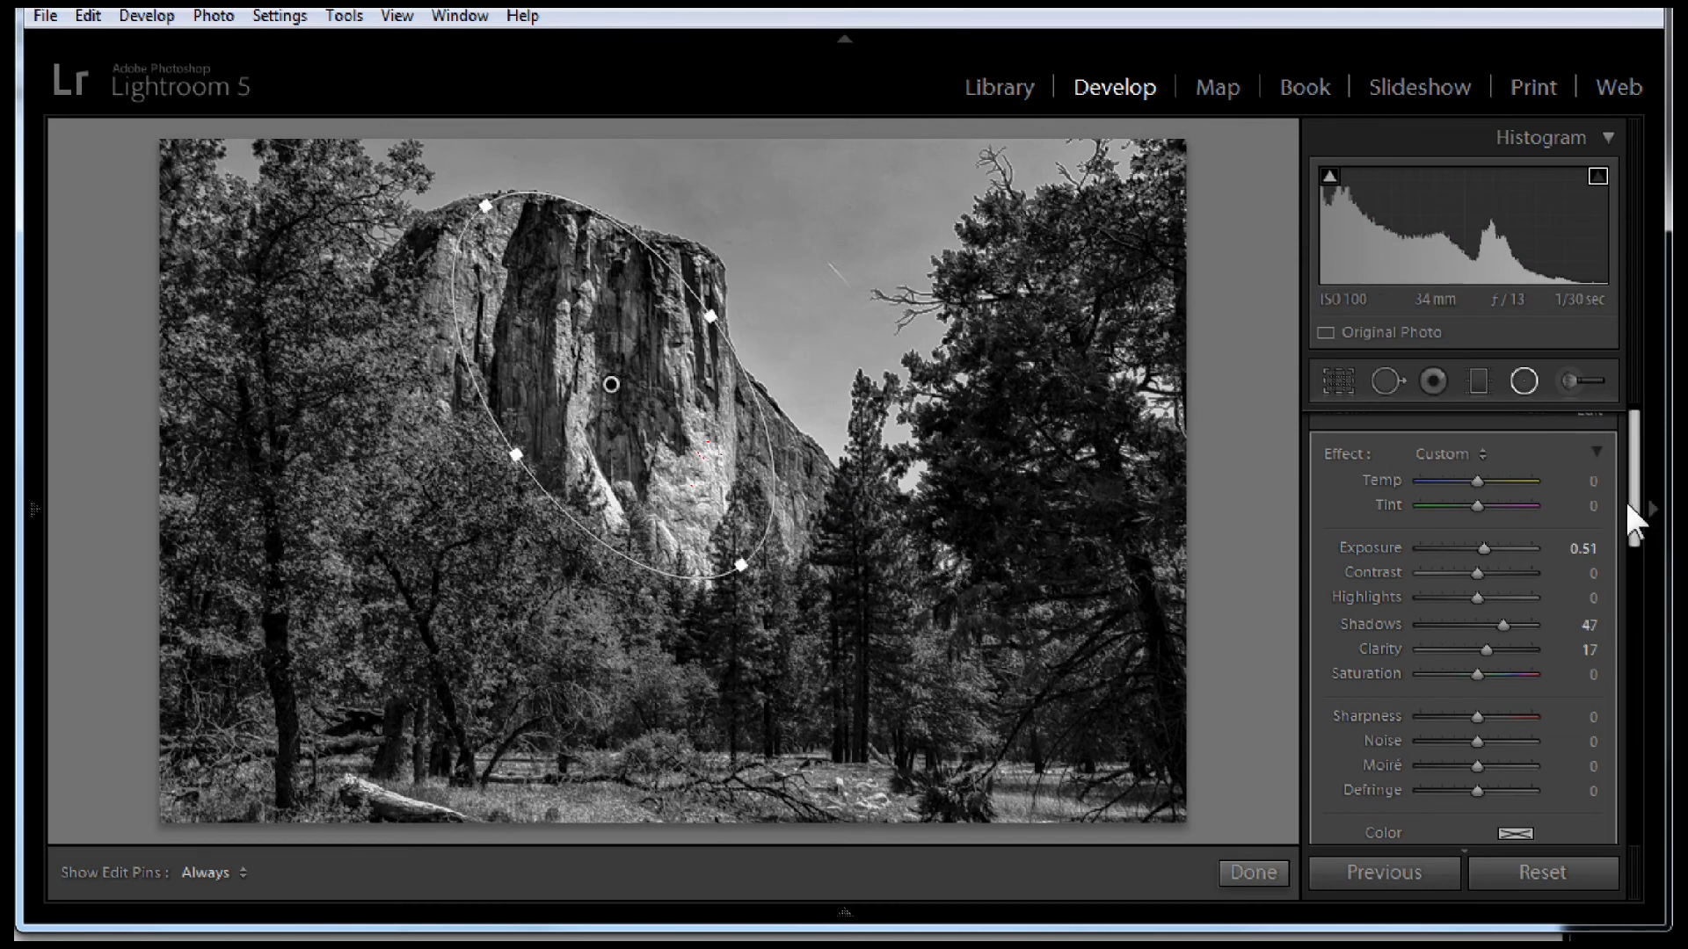
Set the inverted filter's Feather to 74, then move its ellipse slightly up and left and rotate it to follow the cliff.
left_click_drag(1625, 498, 1627, 557)
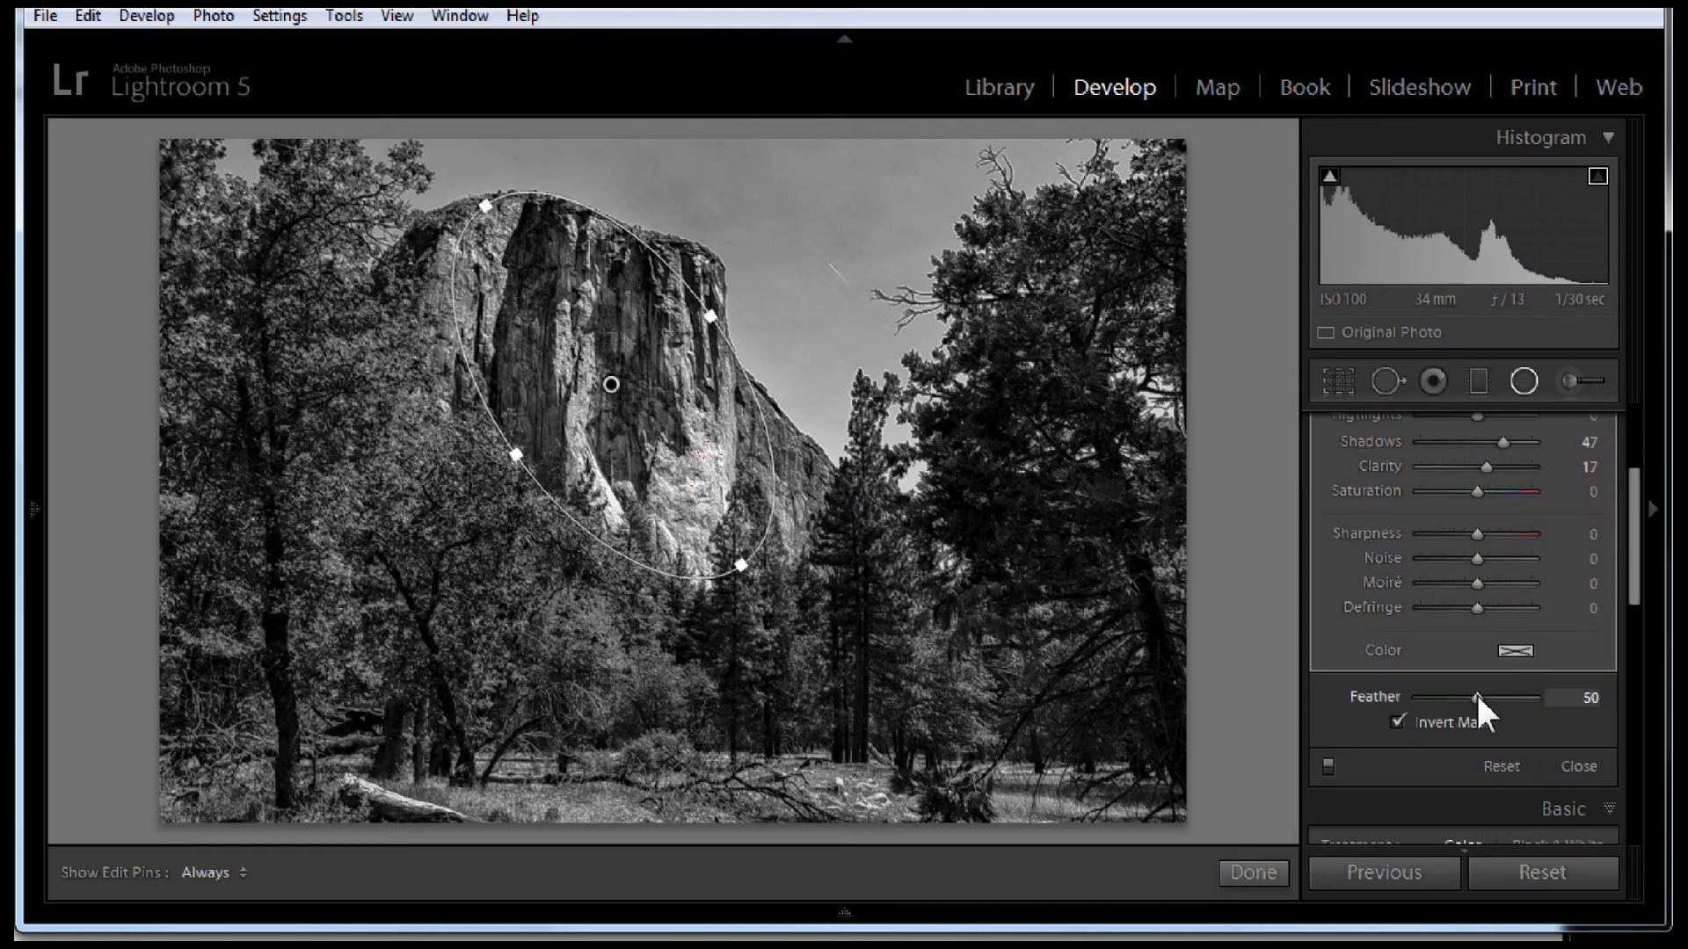
left_click_drag(1477, 694, 1376, 707)
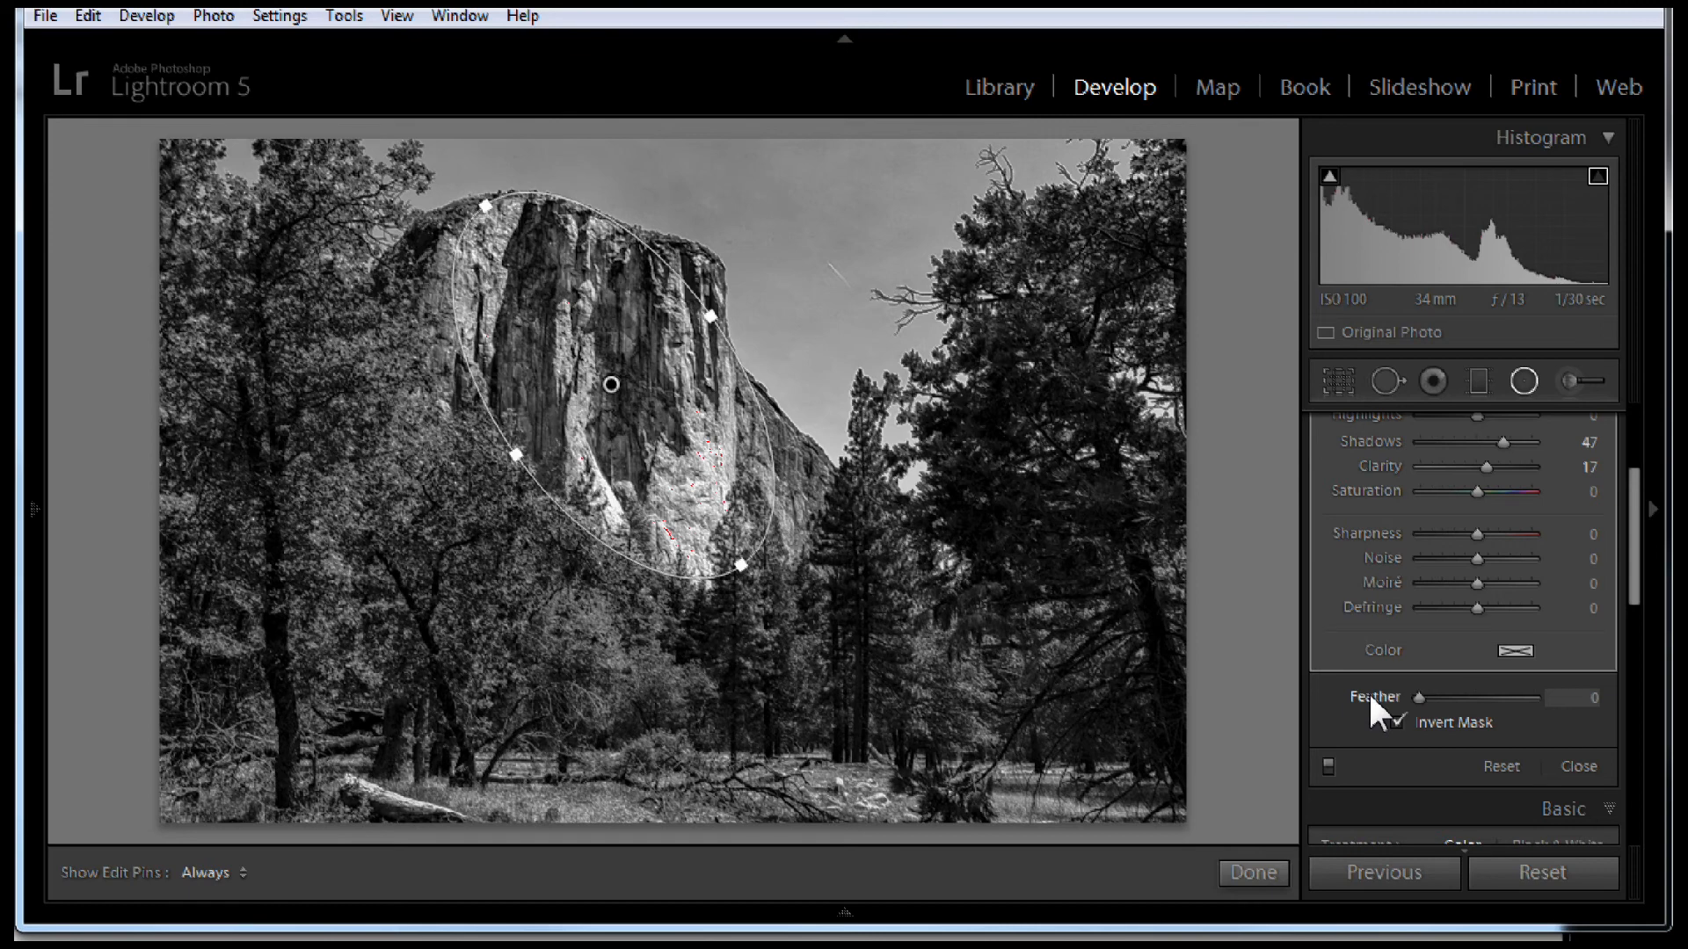
left_click_drag(1371, 698, 1502, 696)
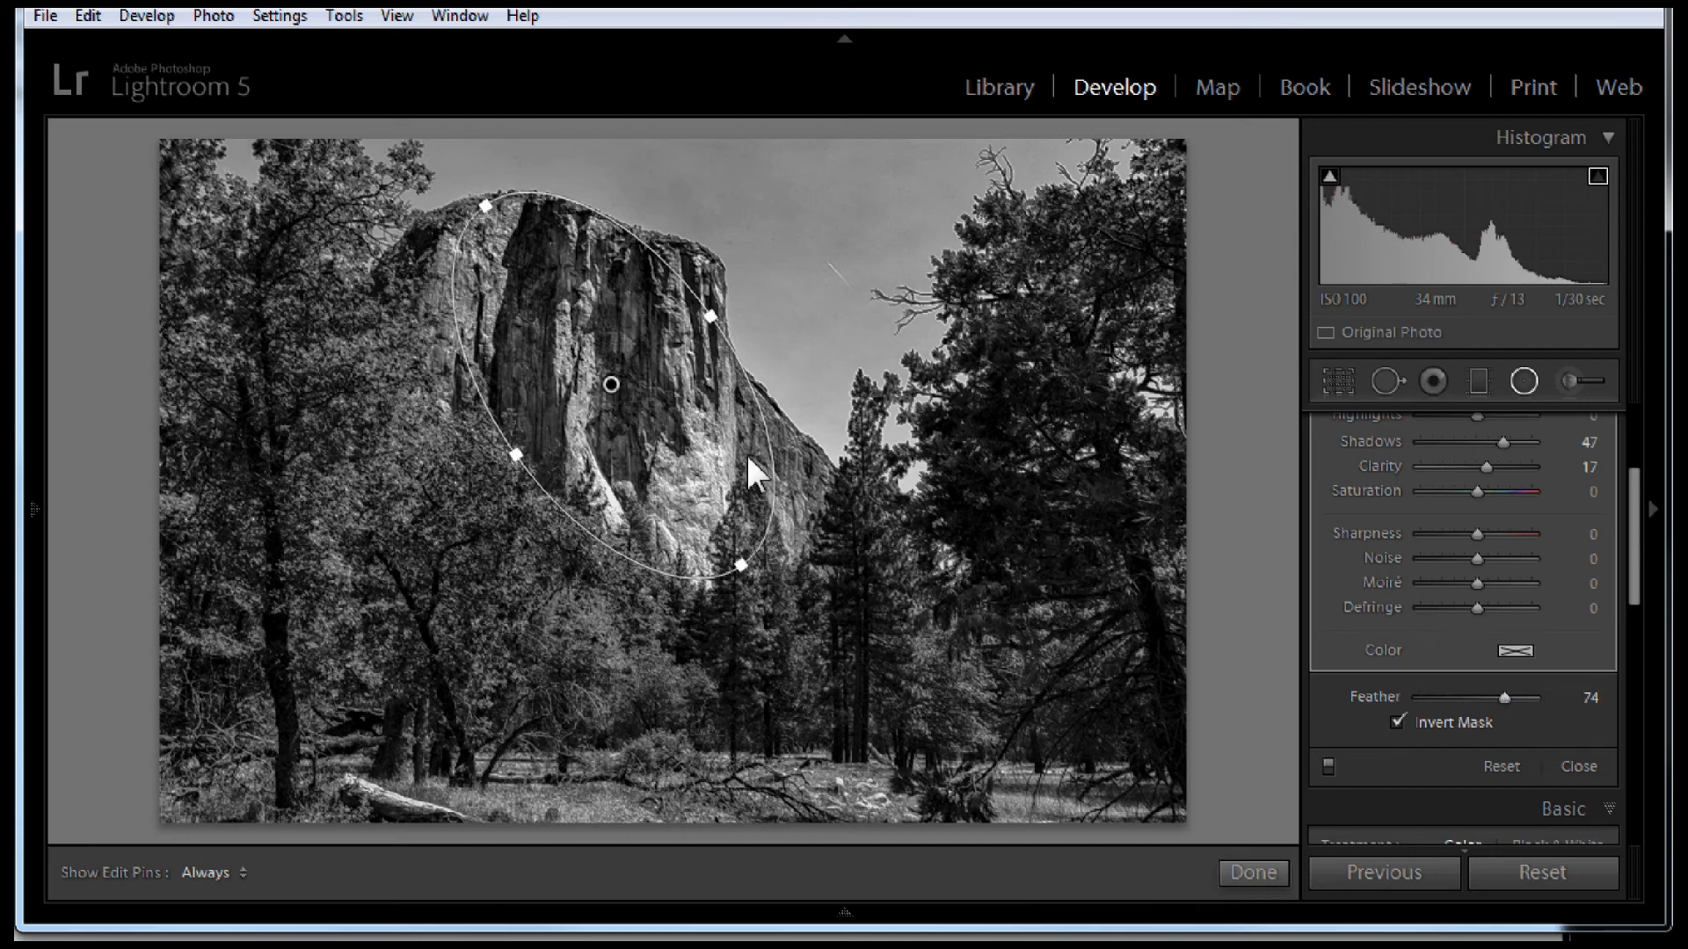
left_click_drag(611, 384, 594, 365)
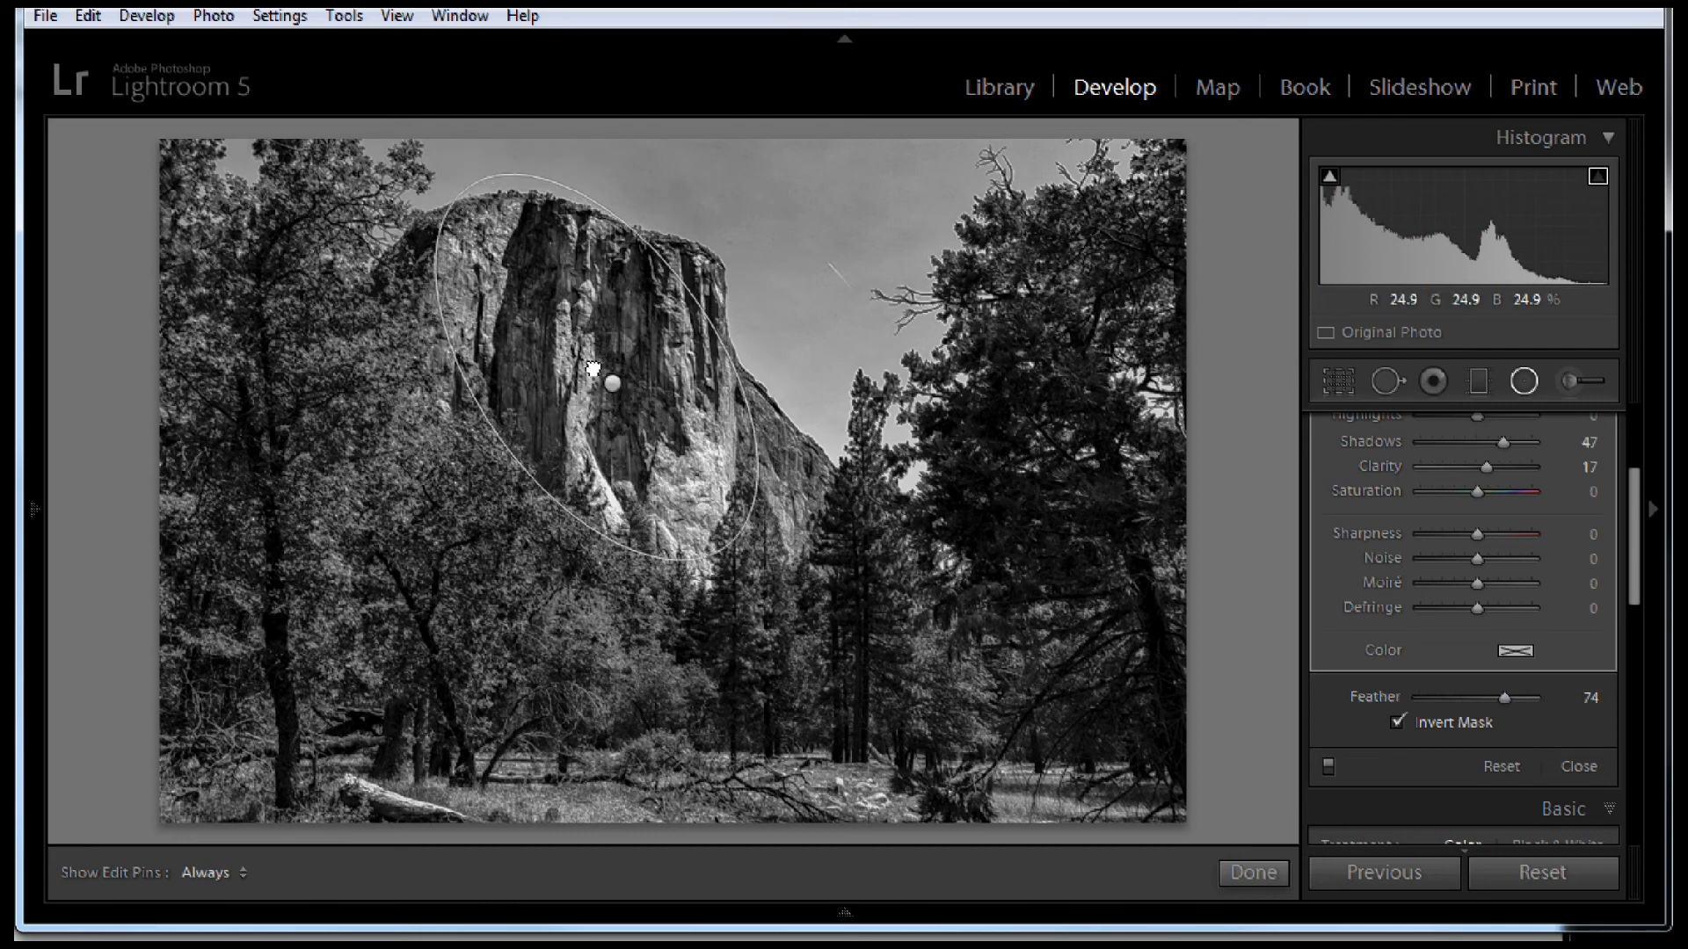
left_click_drag(781, 508, 793, 499)
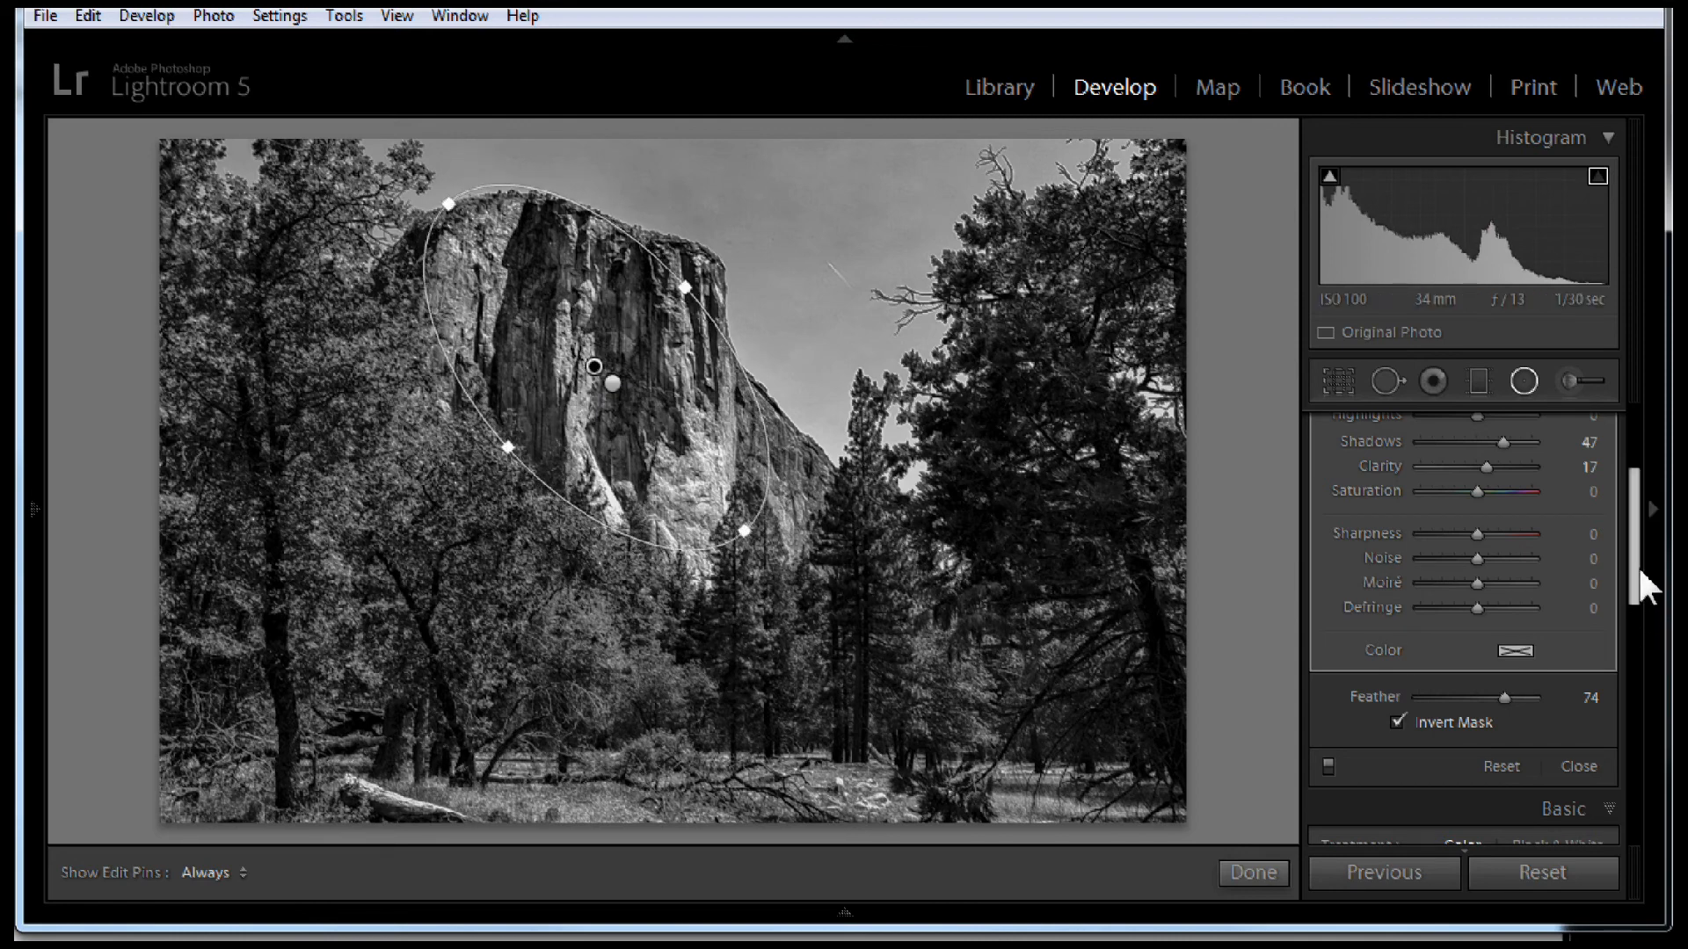
Set the inverted filter's Highlights to 82 and Shadows to 31, and finish editing the radial filters.
left_click_drag(1635, 551, 1628, 503)
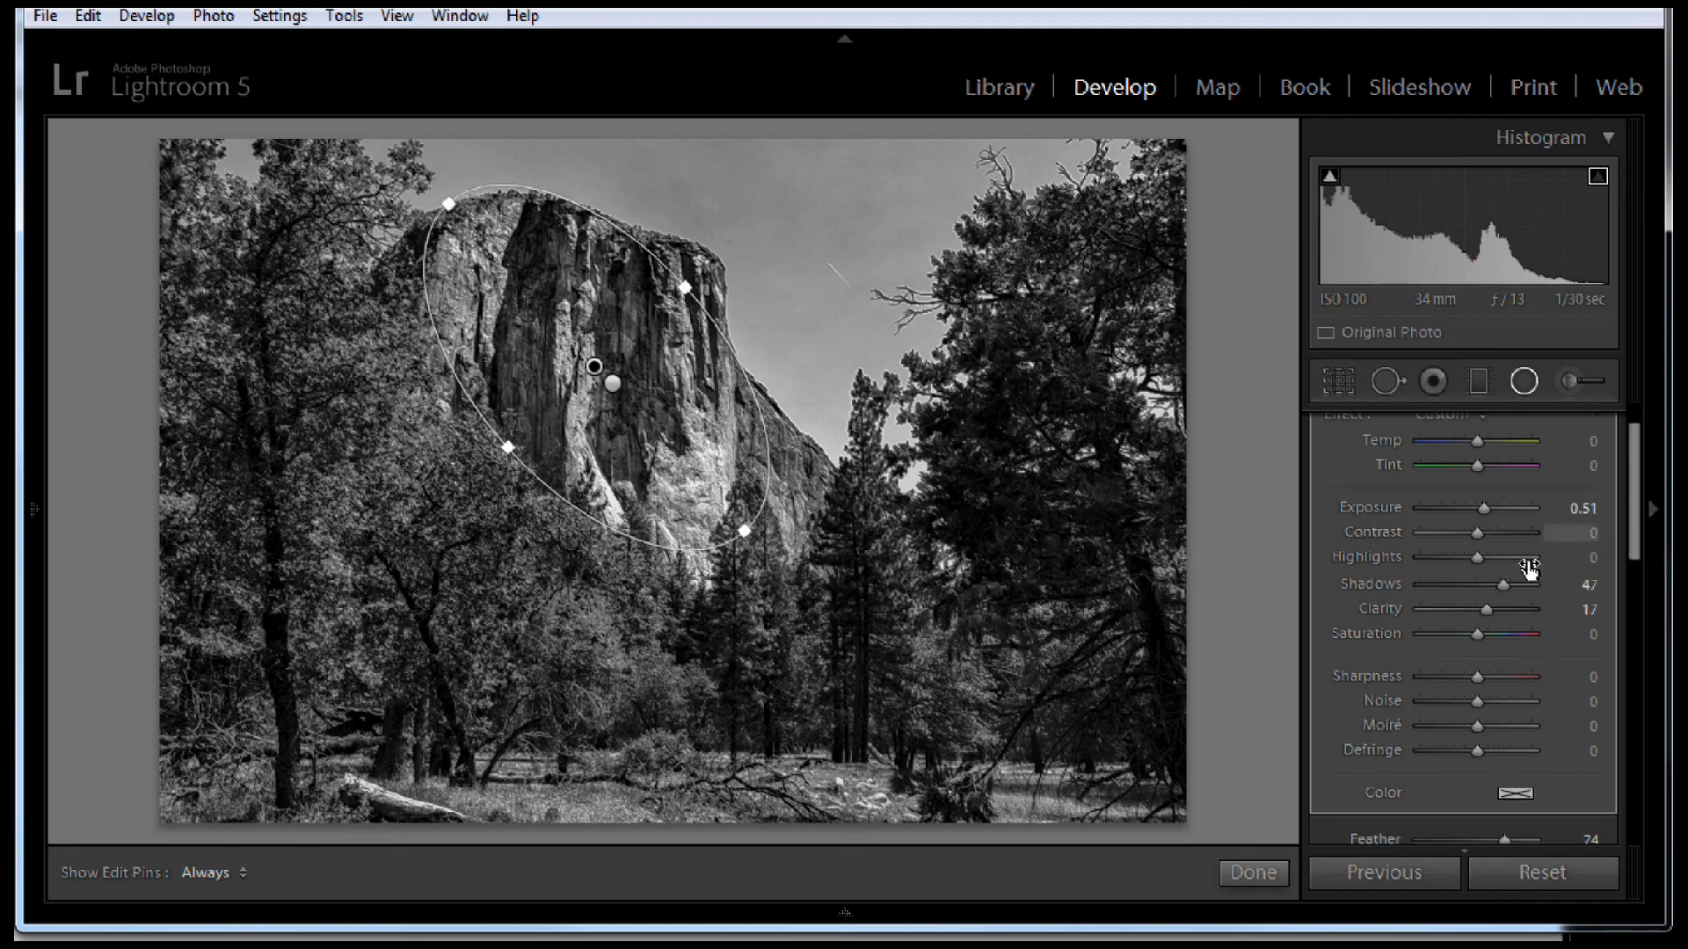
left_click_drag(1478, 557, 1518, 557)
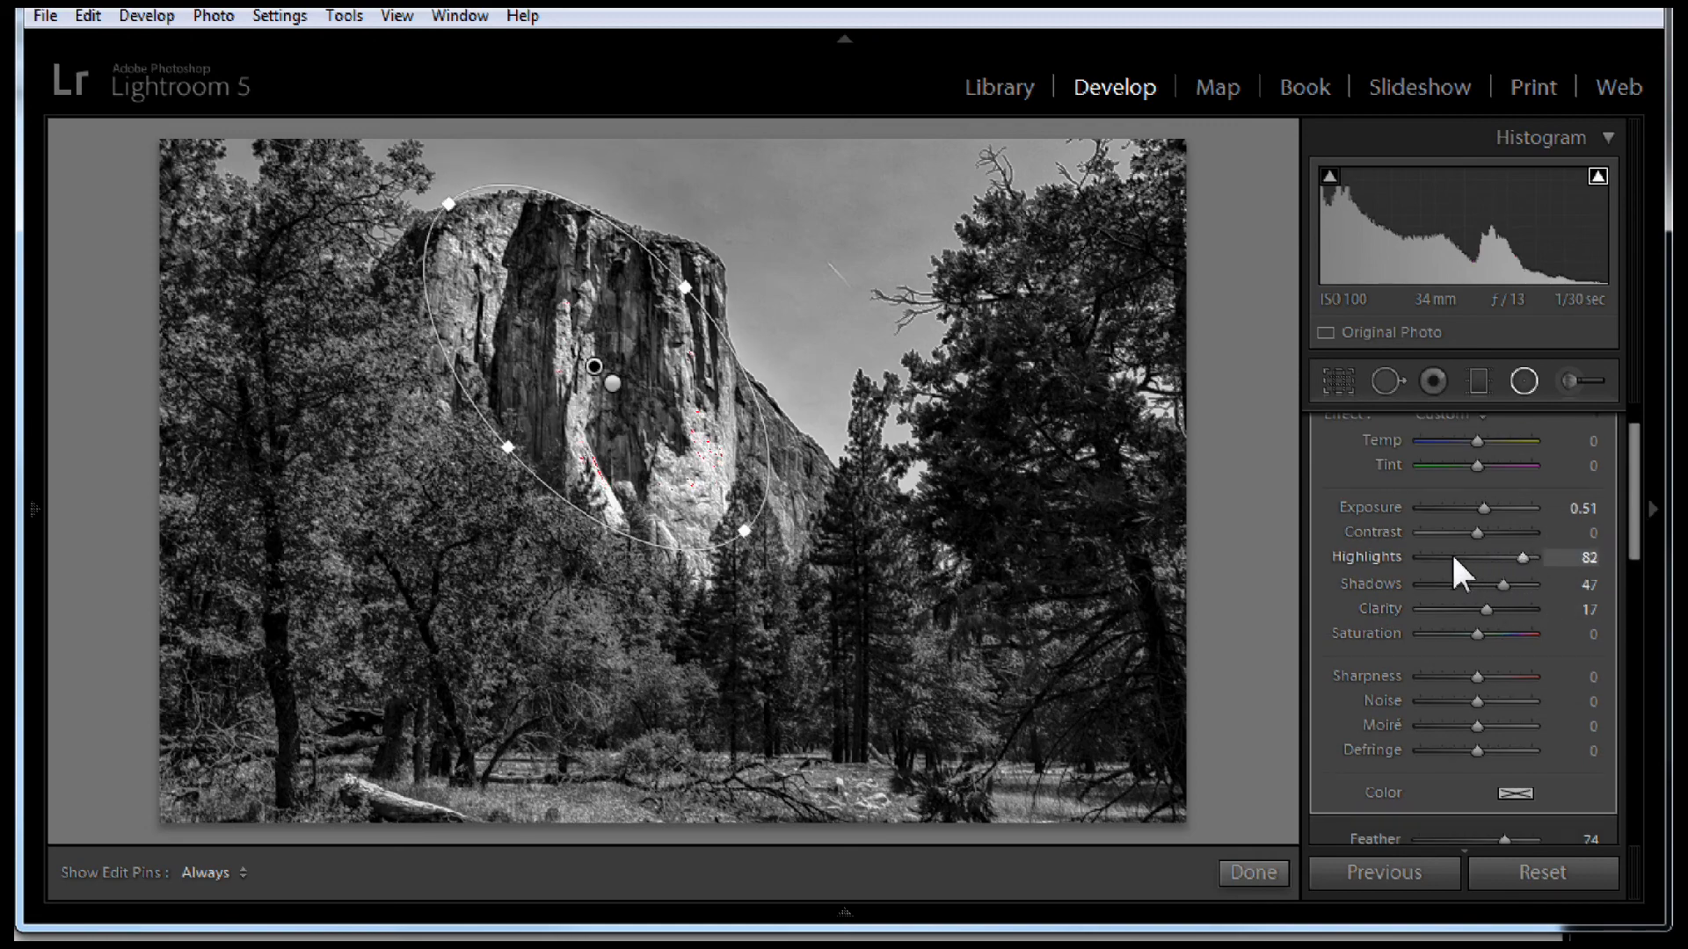
left_click_drag(1635, 522, 1635, 530)
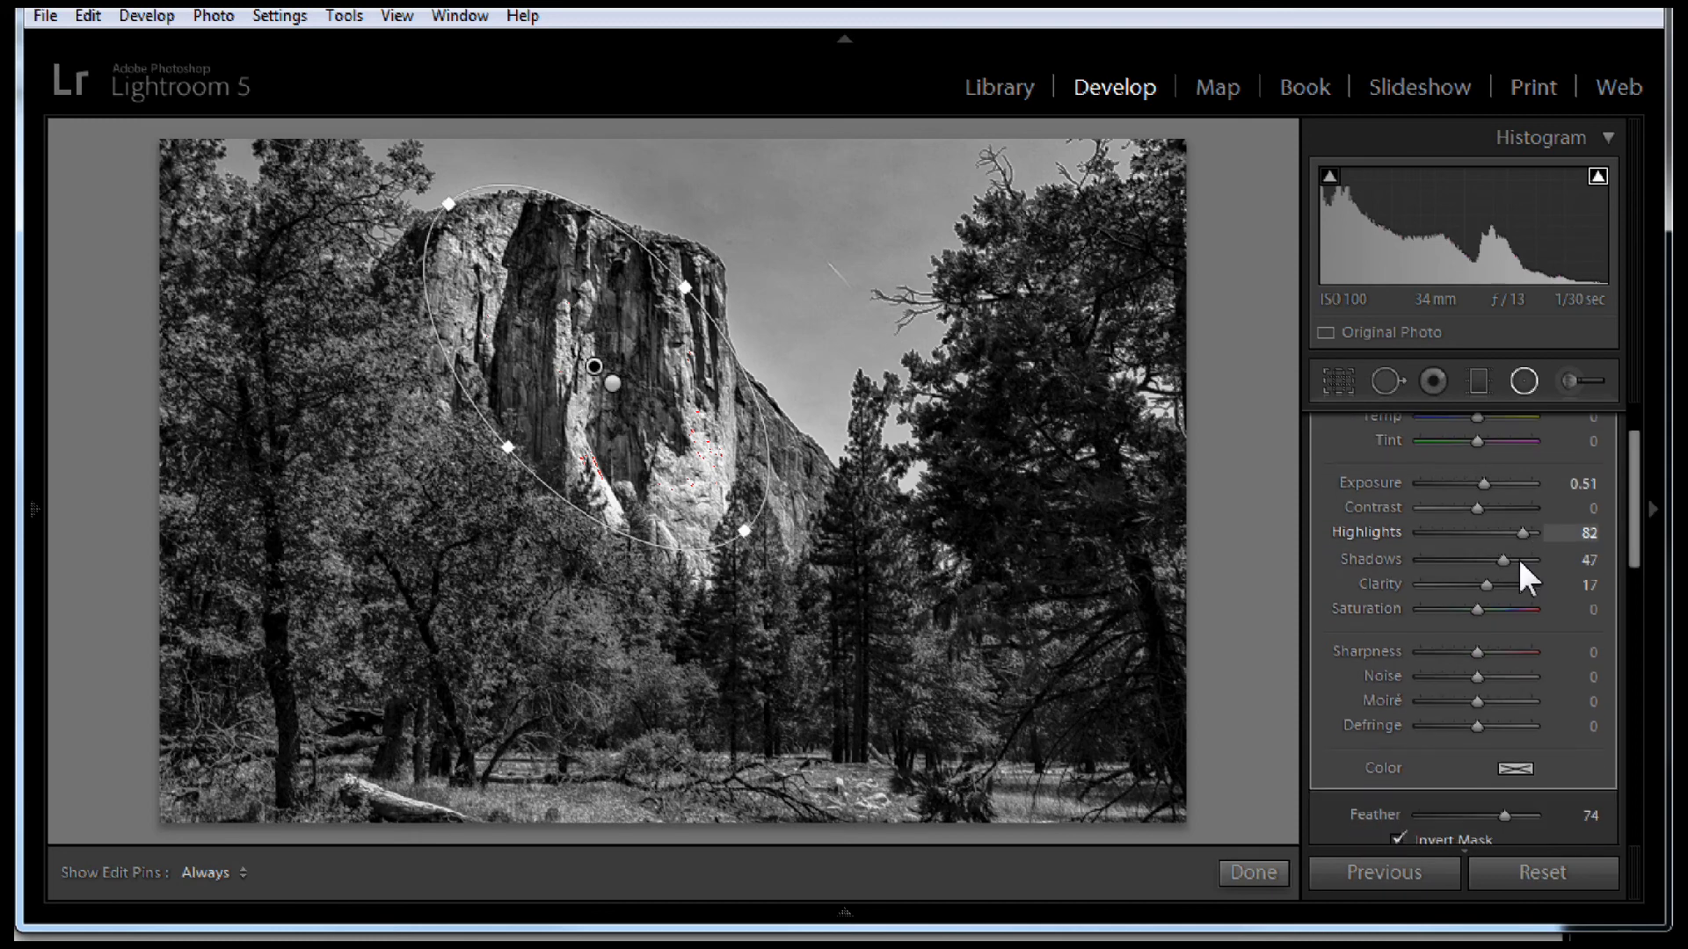
left_click_drag(1505, 556, 1494, 553)
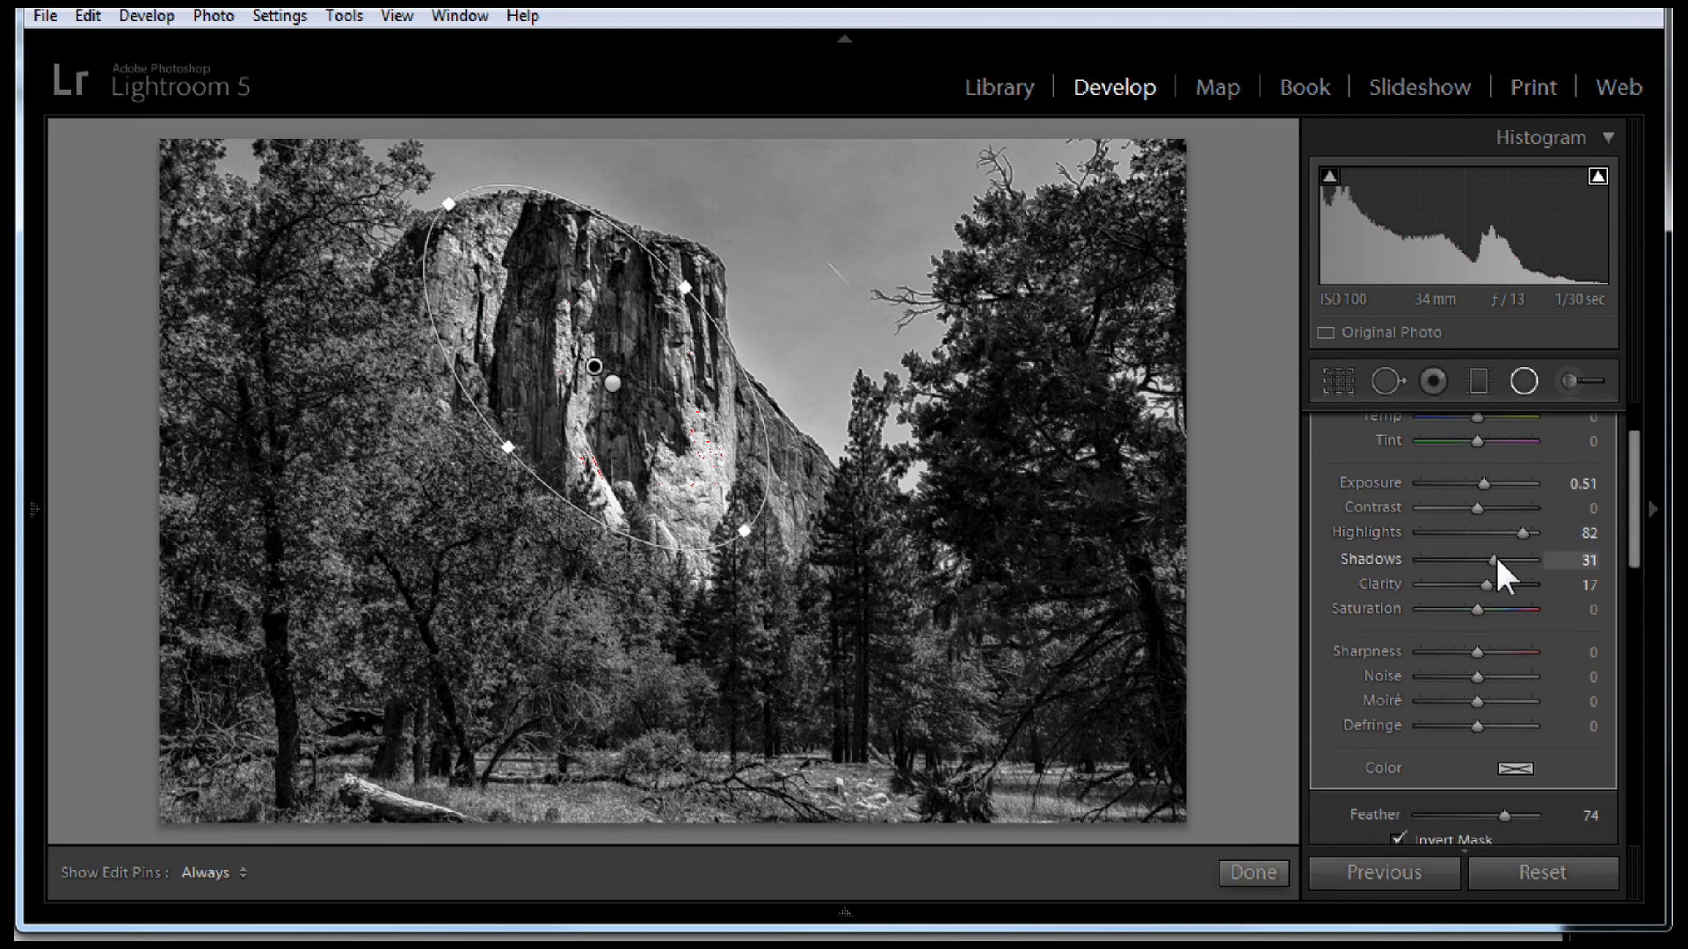
left_click(1524, 380)
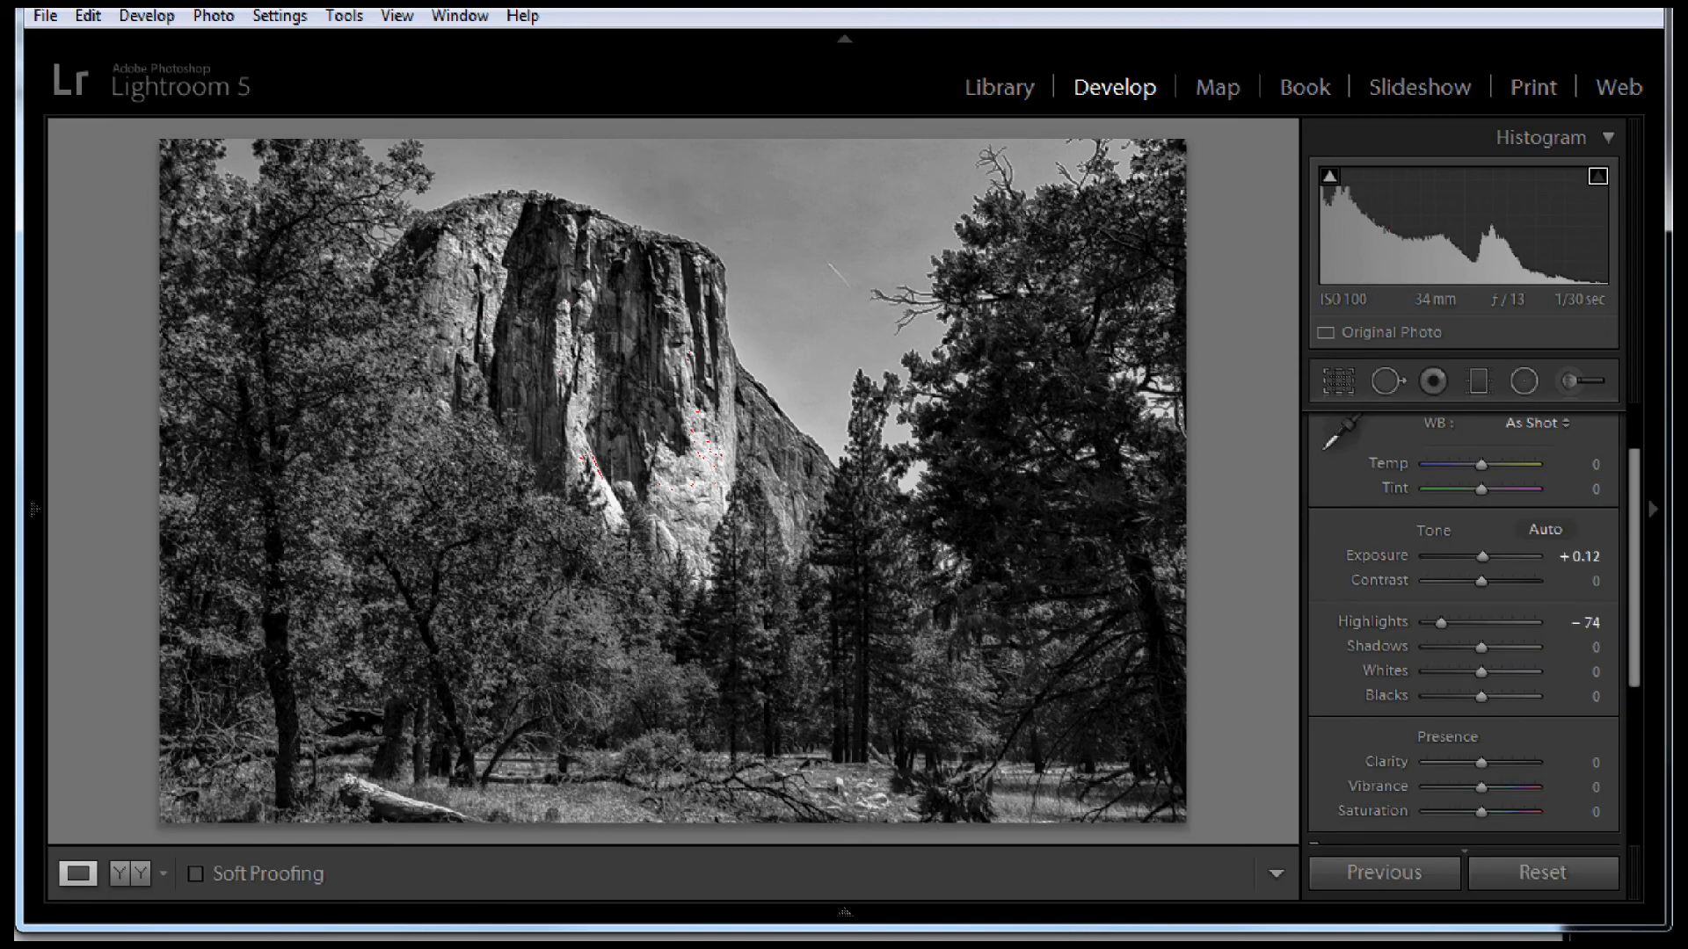
Add a darkening post-crop vignette to the photo with an Amount of -17 and a Midpoint of 36.
scroll(1635, 626, "down", 5)
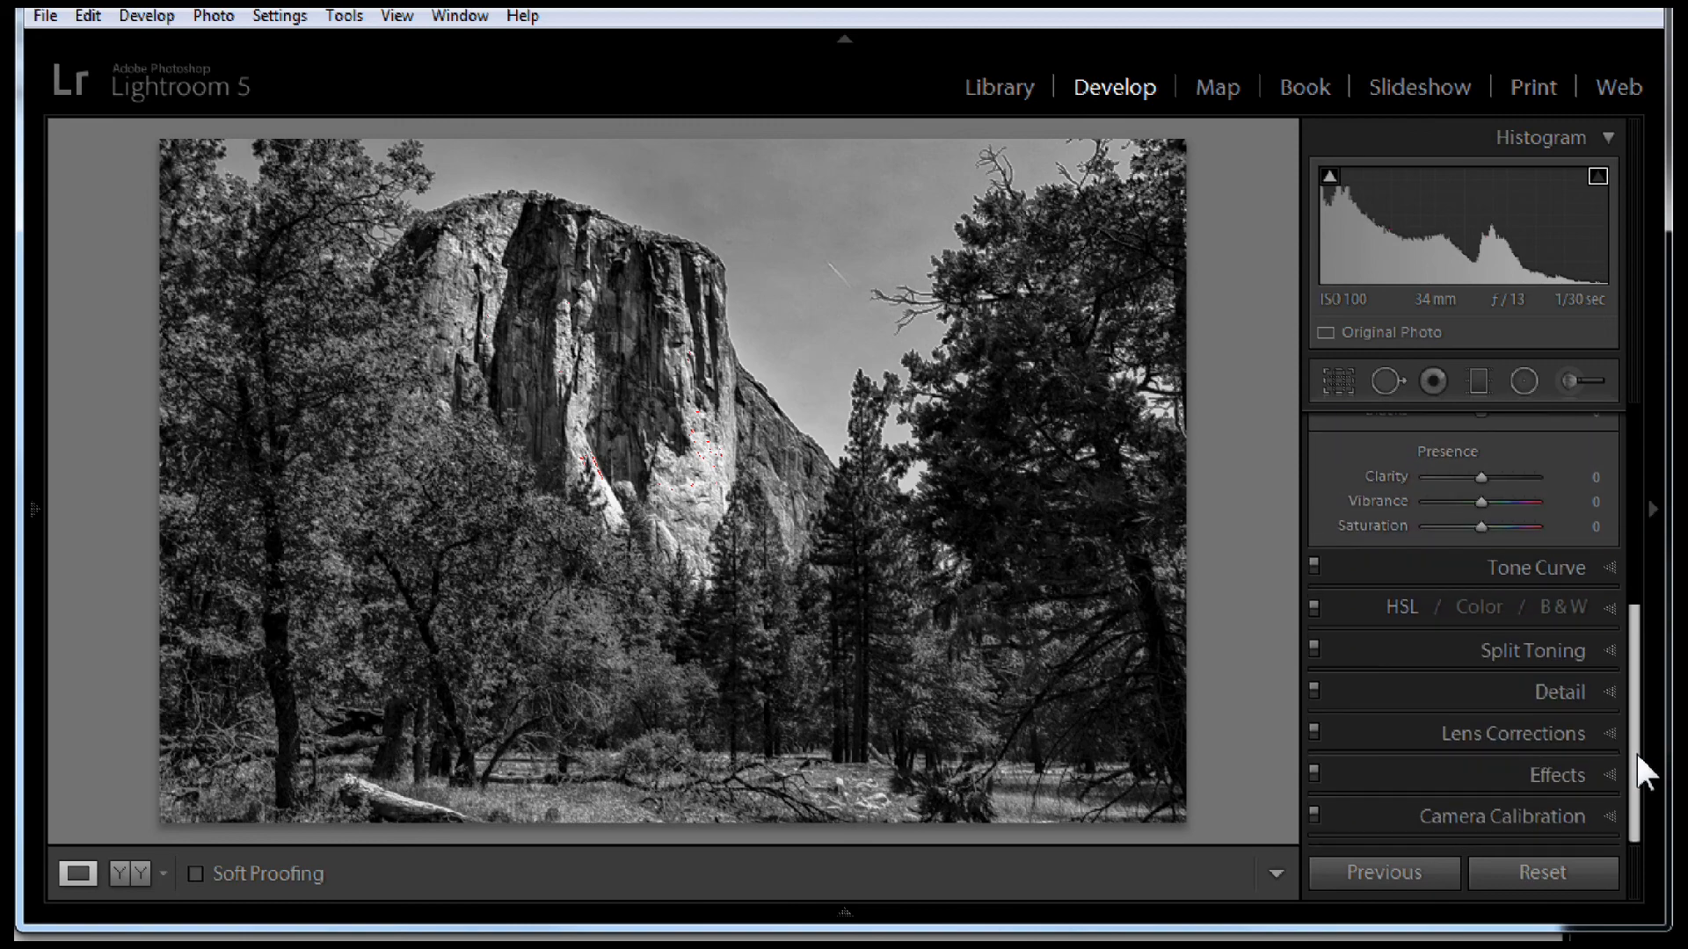
left_click(1608, 774)
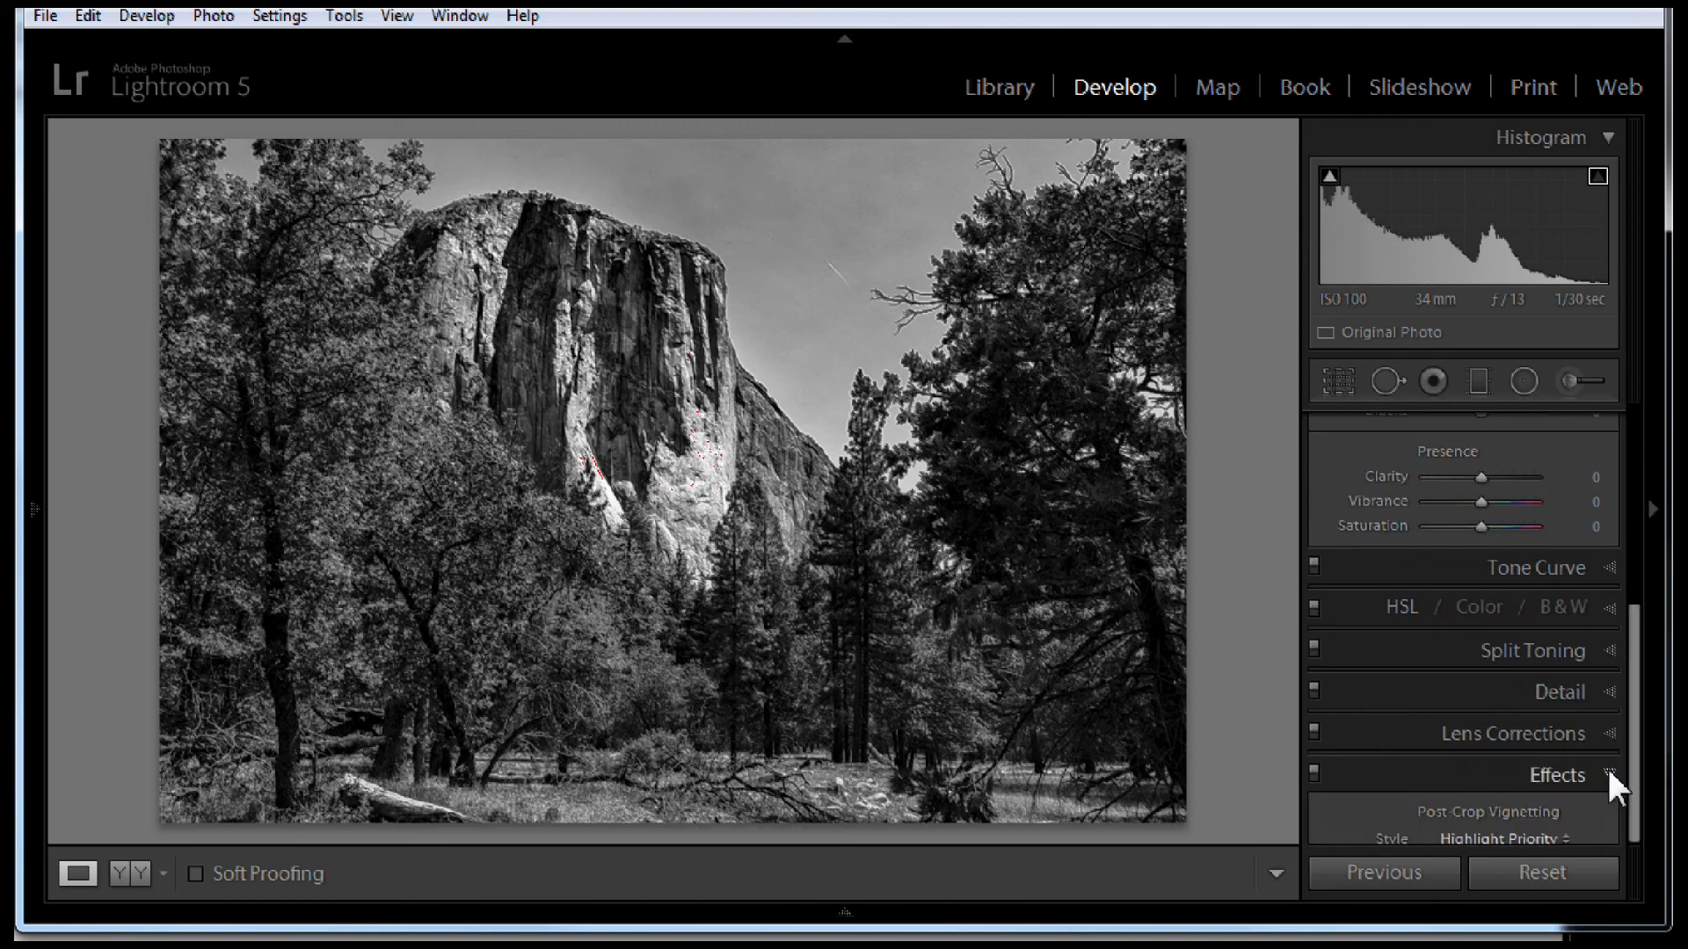
mouse_move(1480, 561)
left_mouse_down()
mouse_move(1436, 589)
mouse_move(1462, 589)
left_mouse_up()
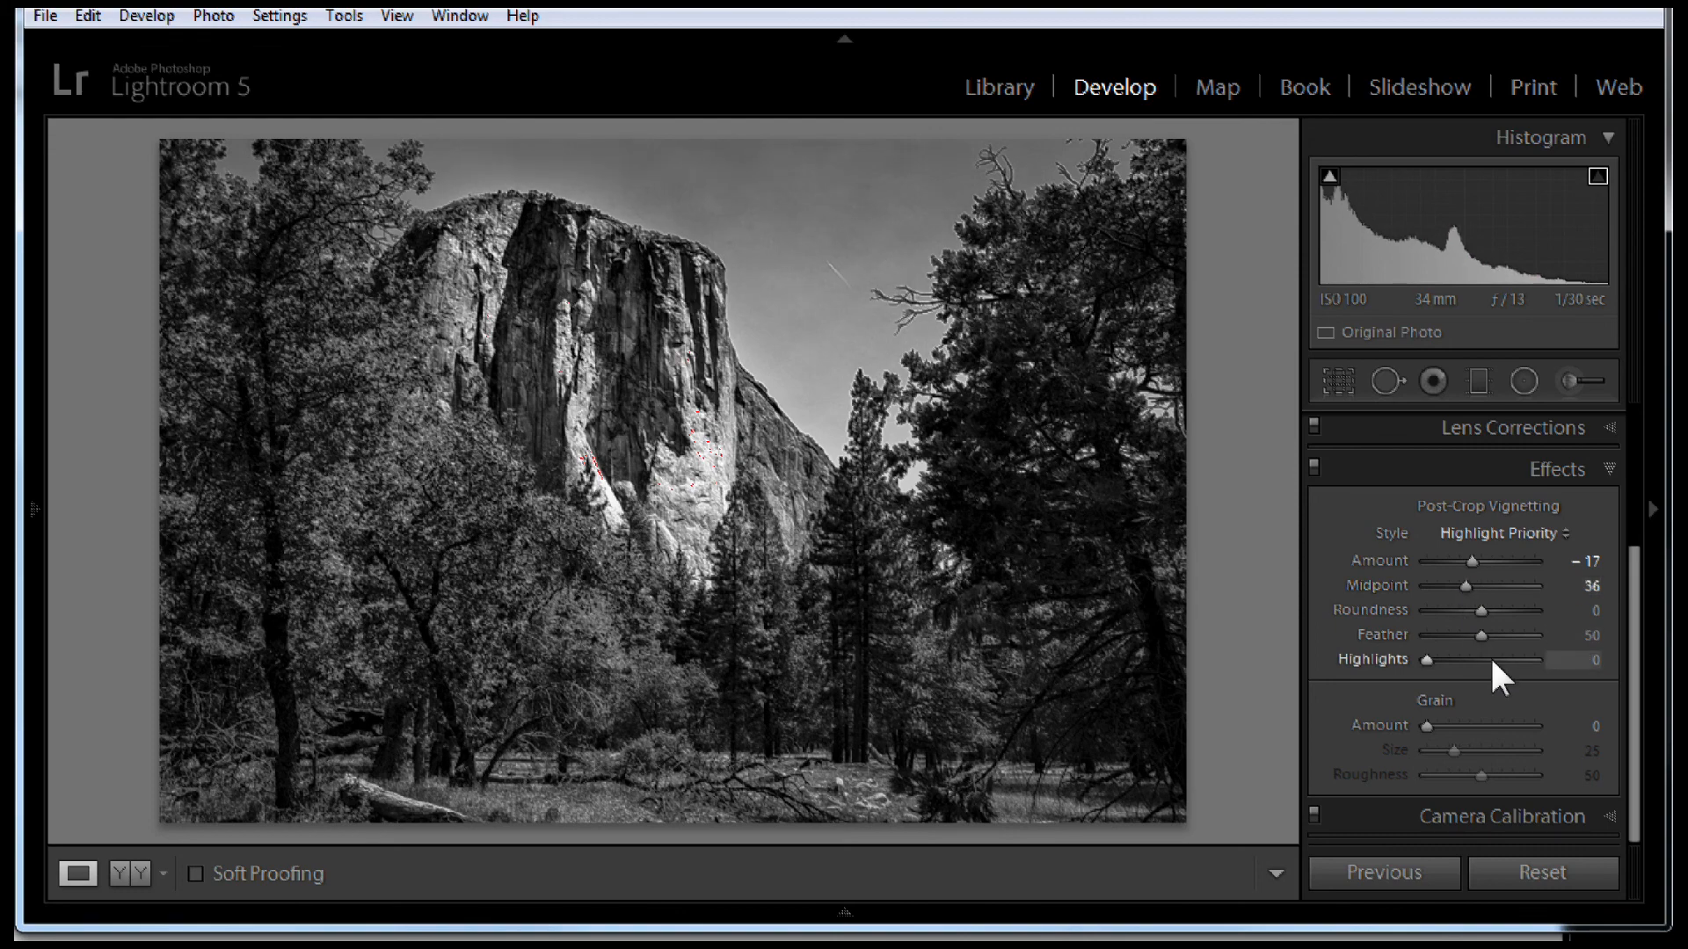